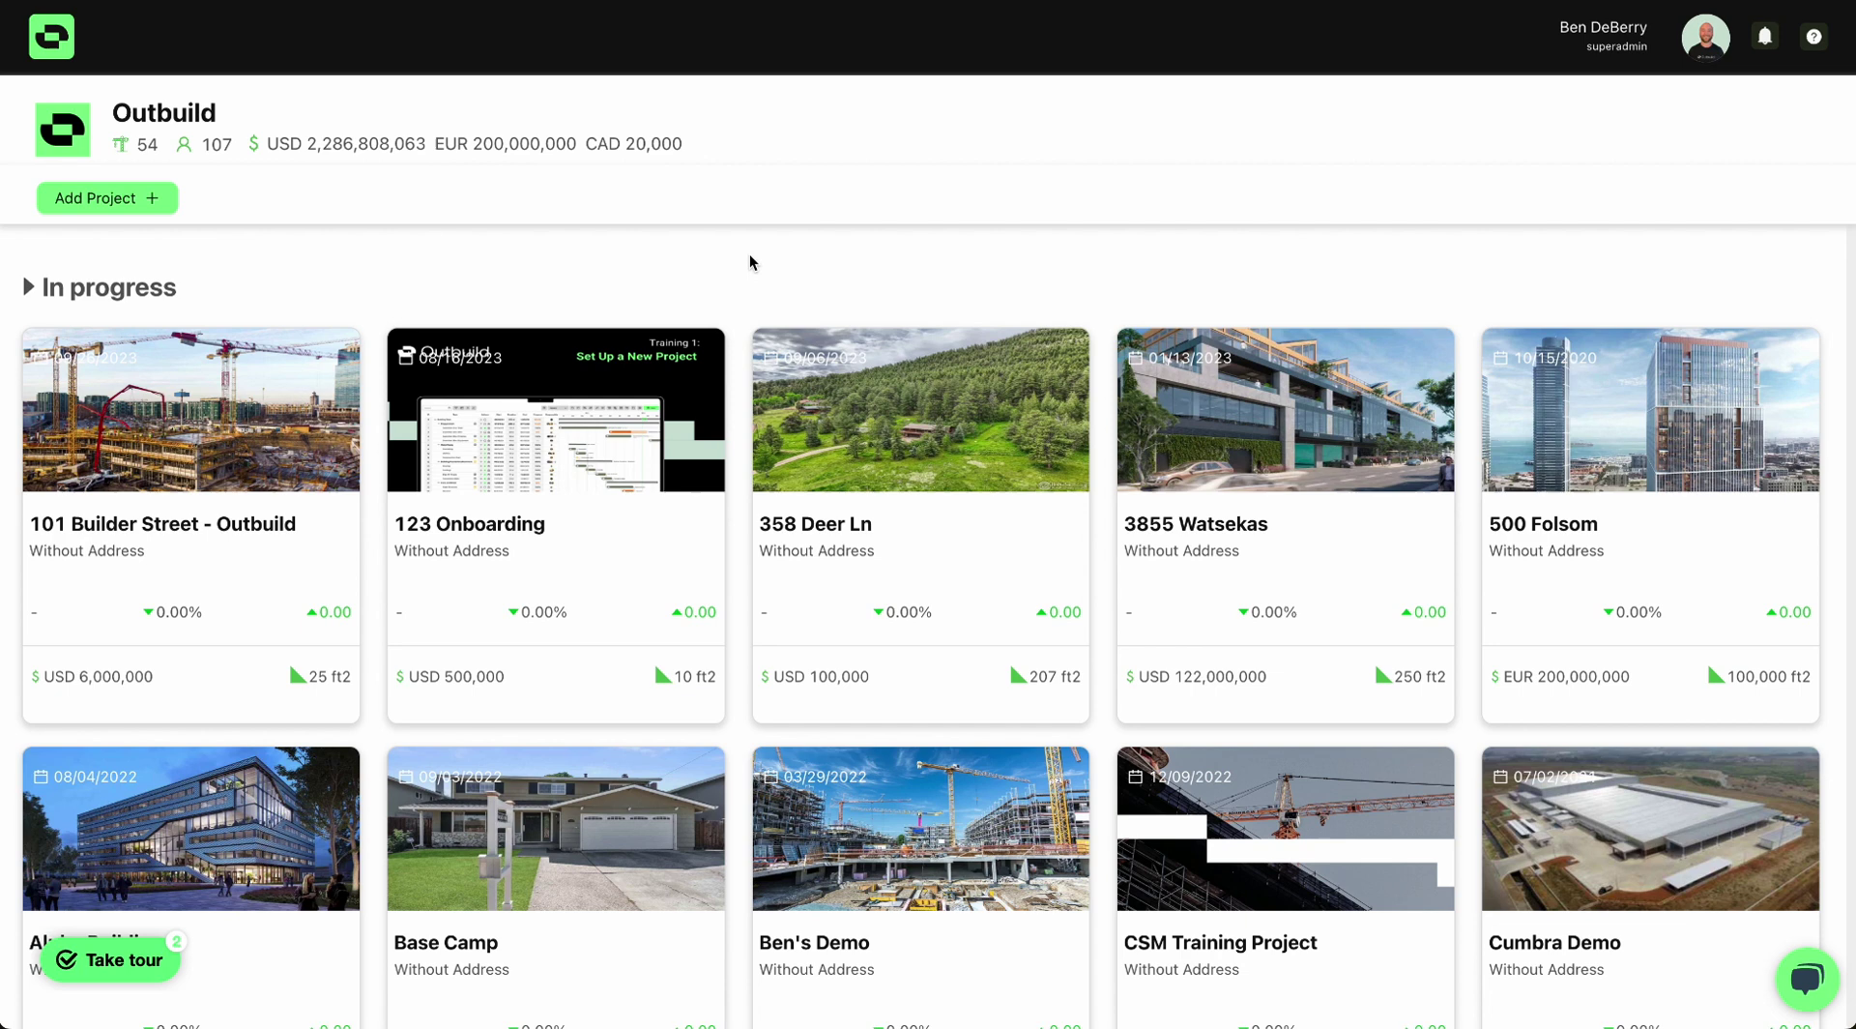
Start a new project named '456 Outbuild Studios' with Commercial as the project type.
click(1818, 993)
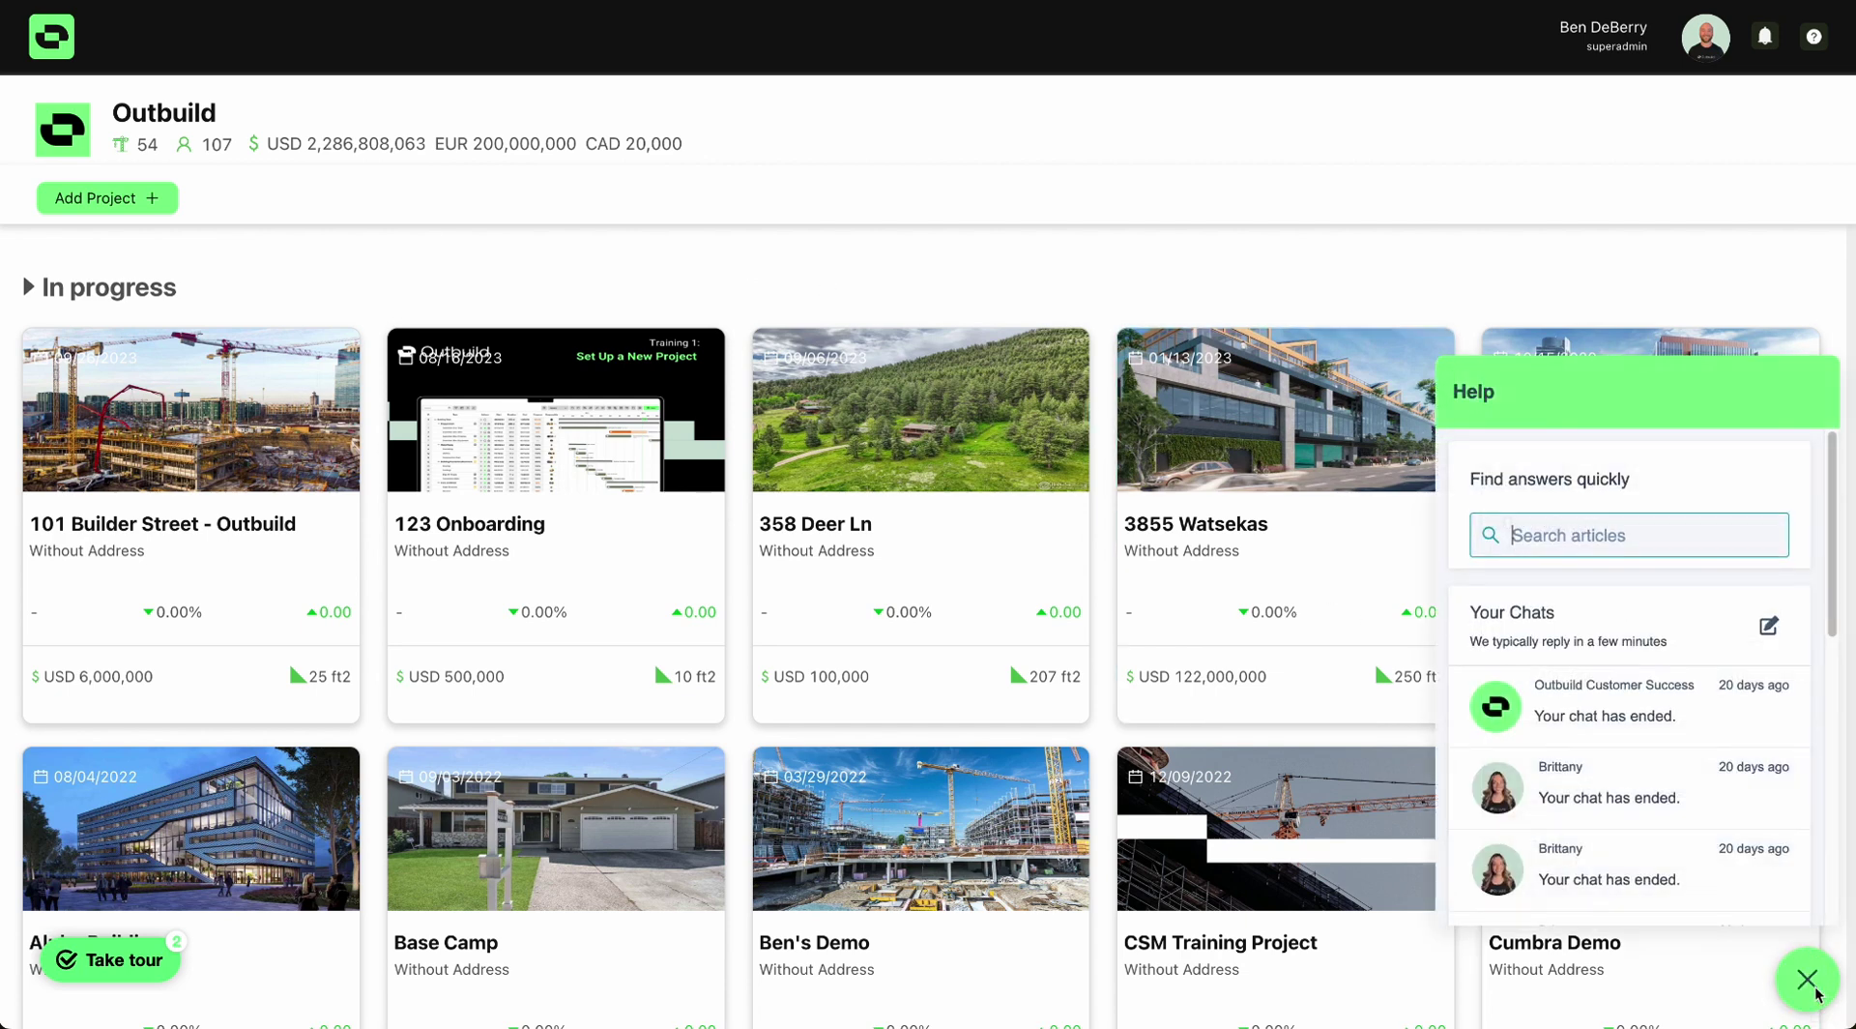
click(1814, 986)
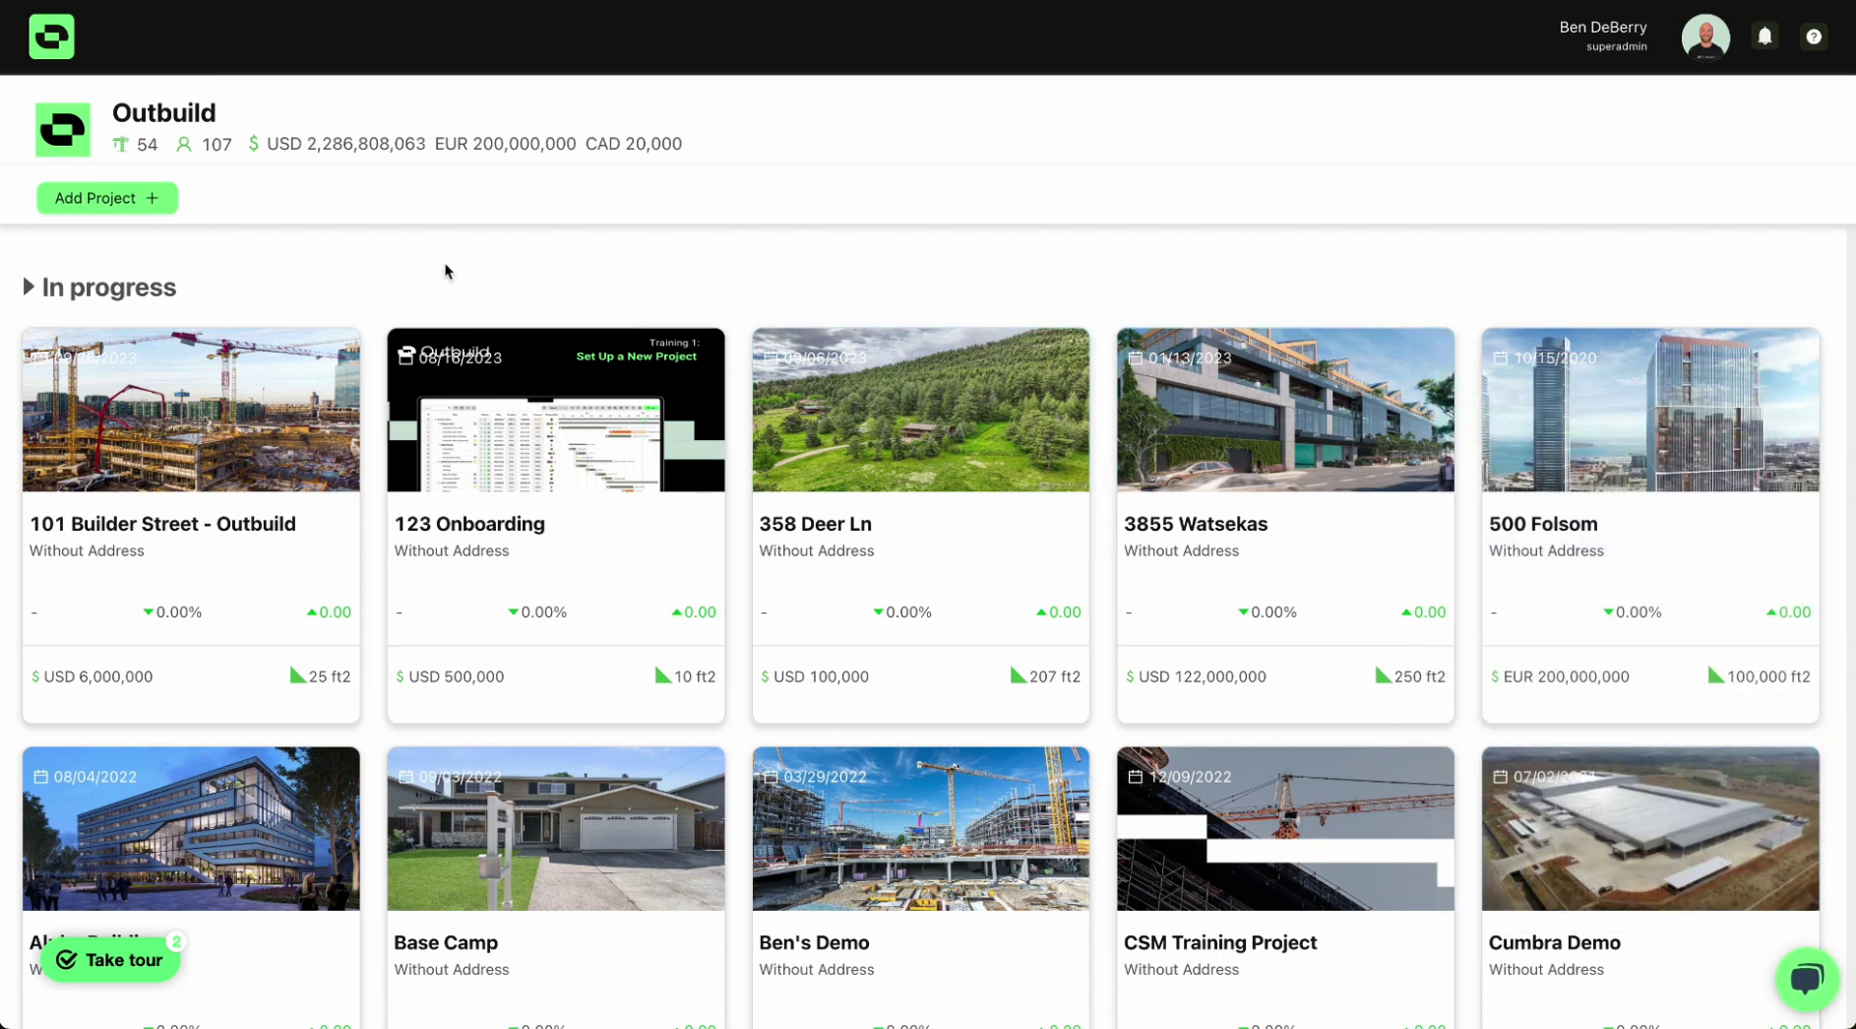
click(139, 199)
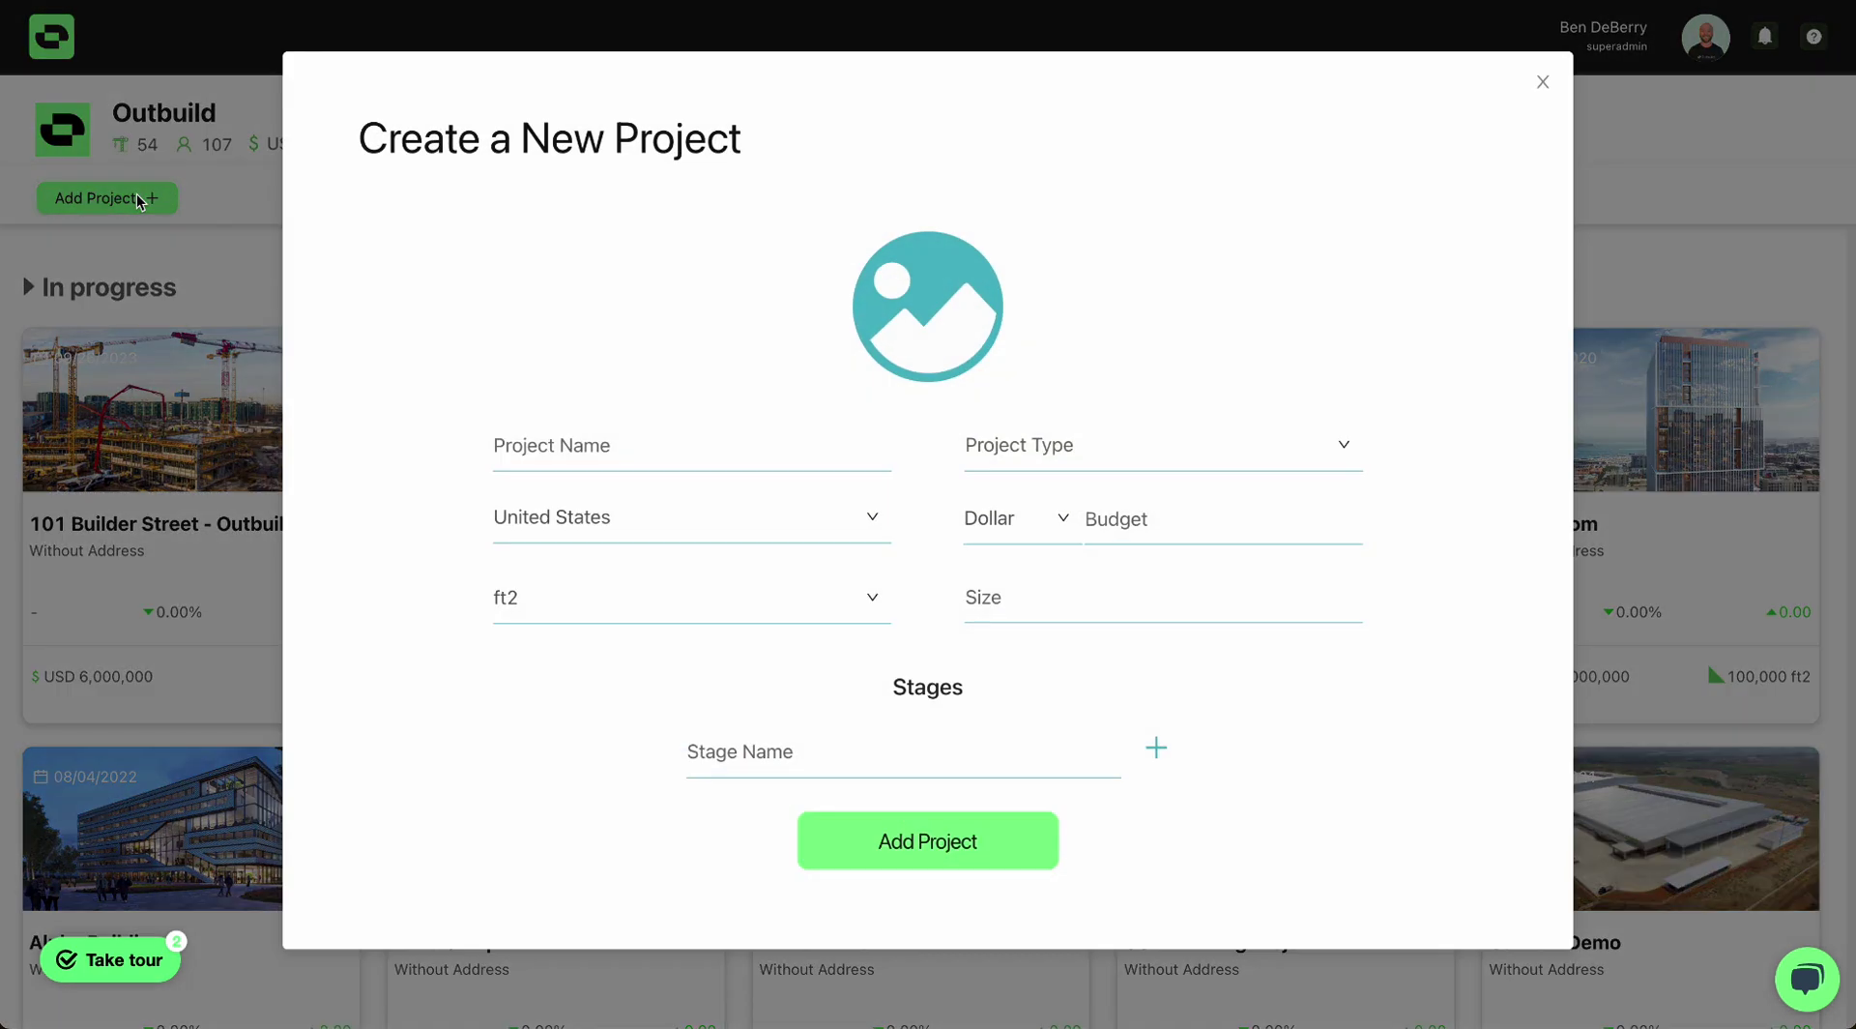
click(723, 458)
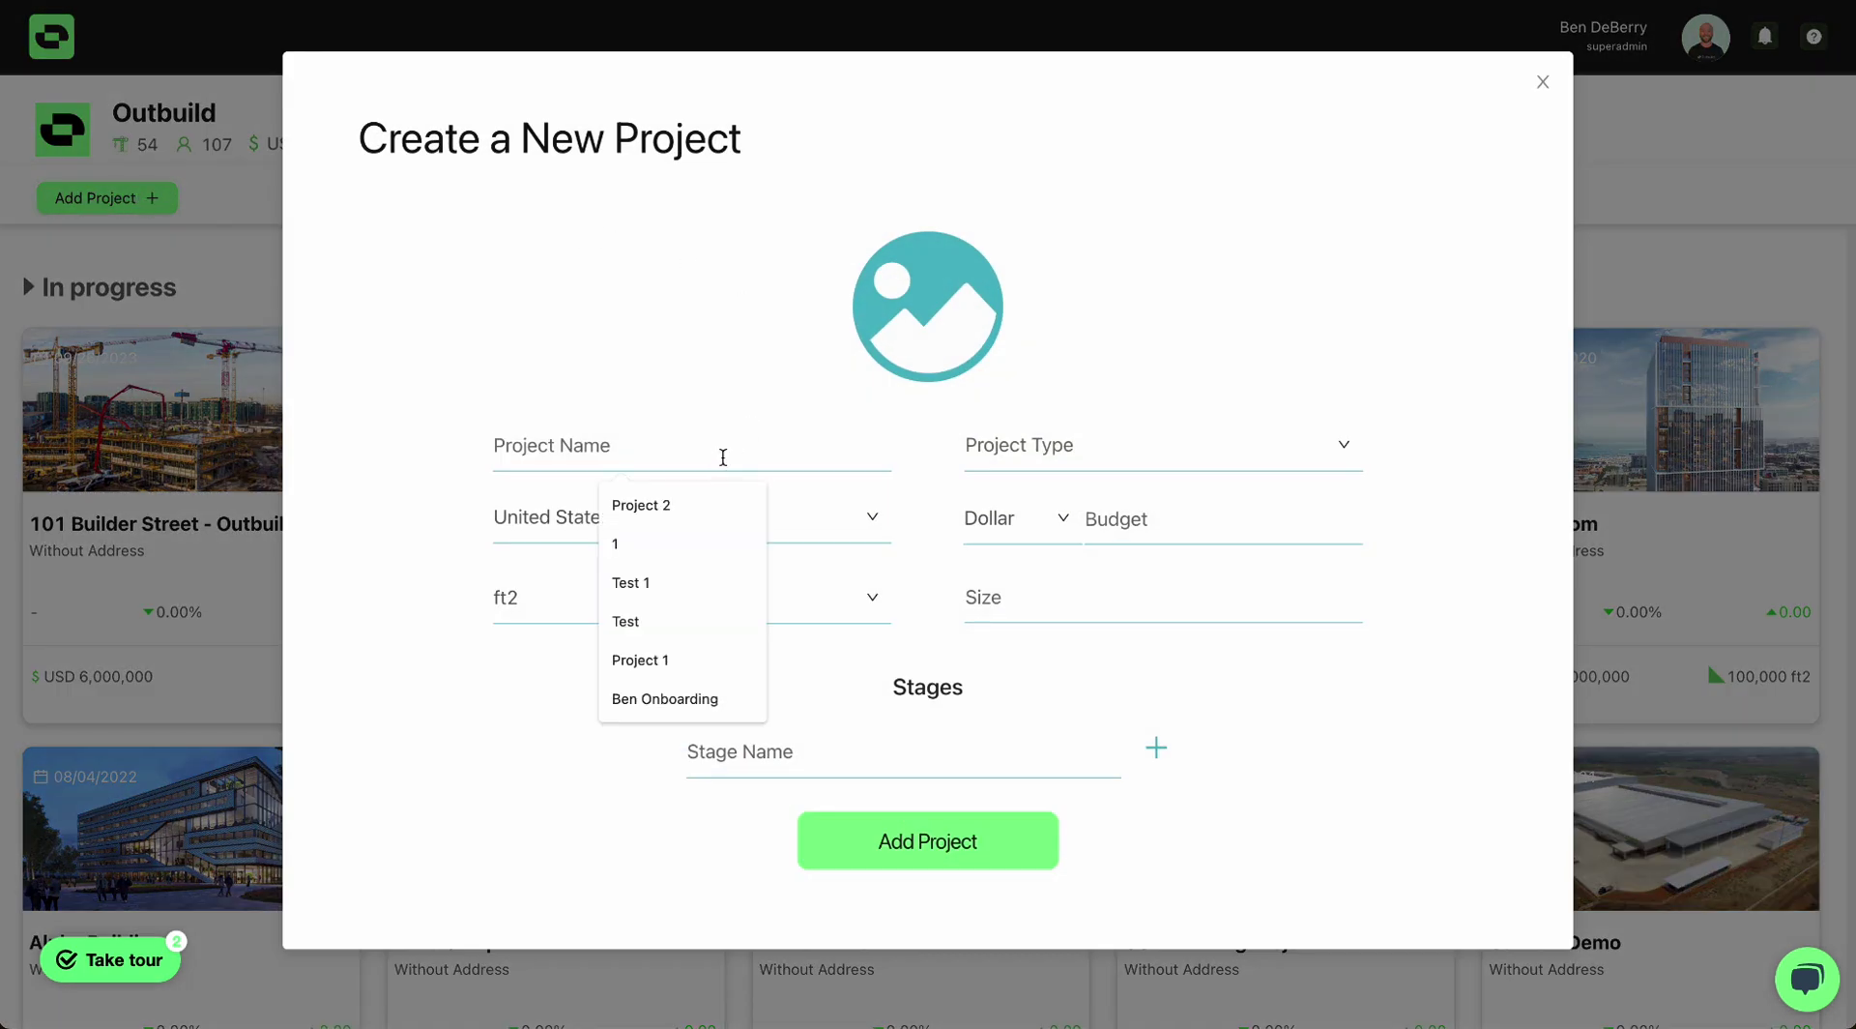
text(456)
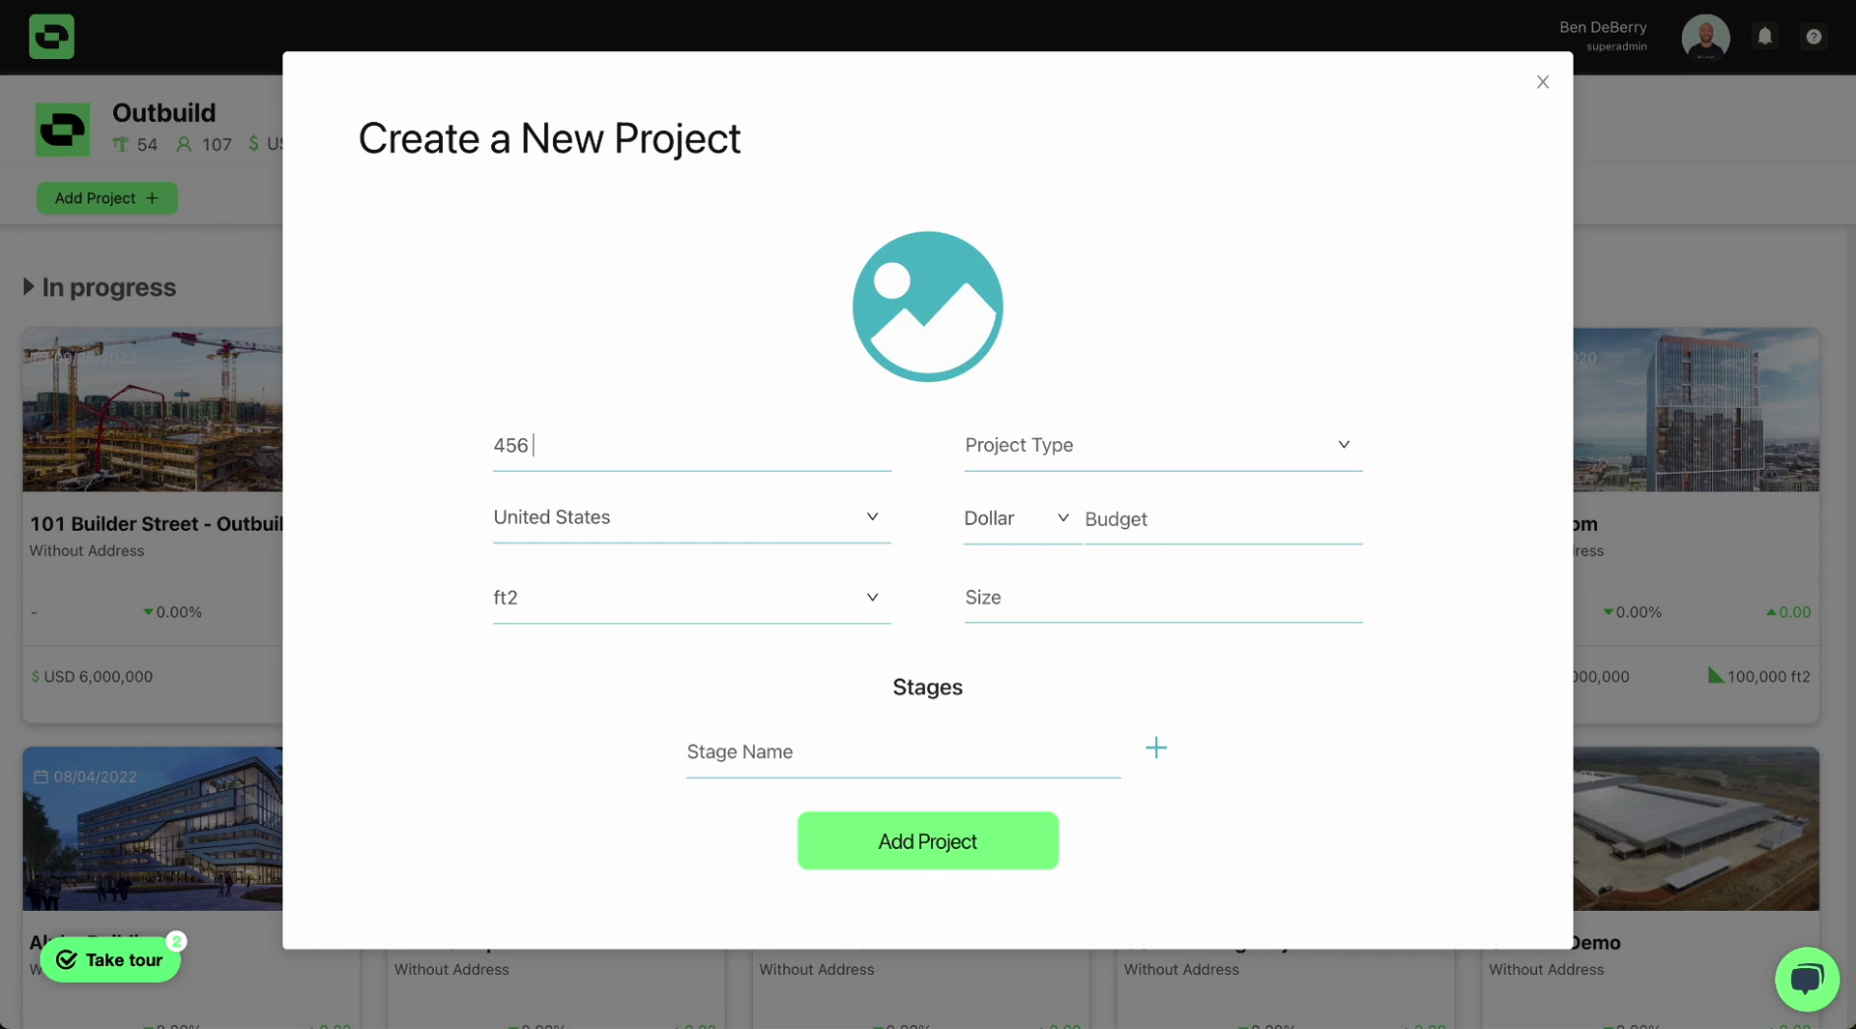
text( Outbuild Studios)
click(1135, 447)
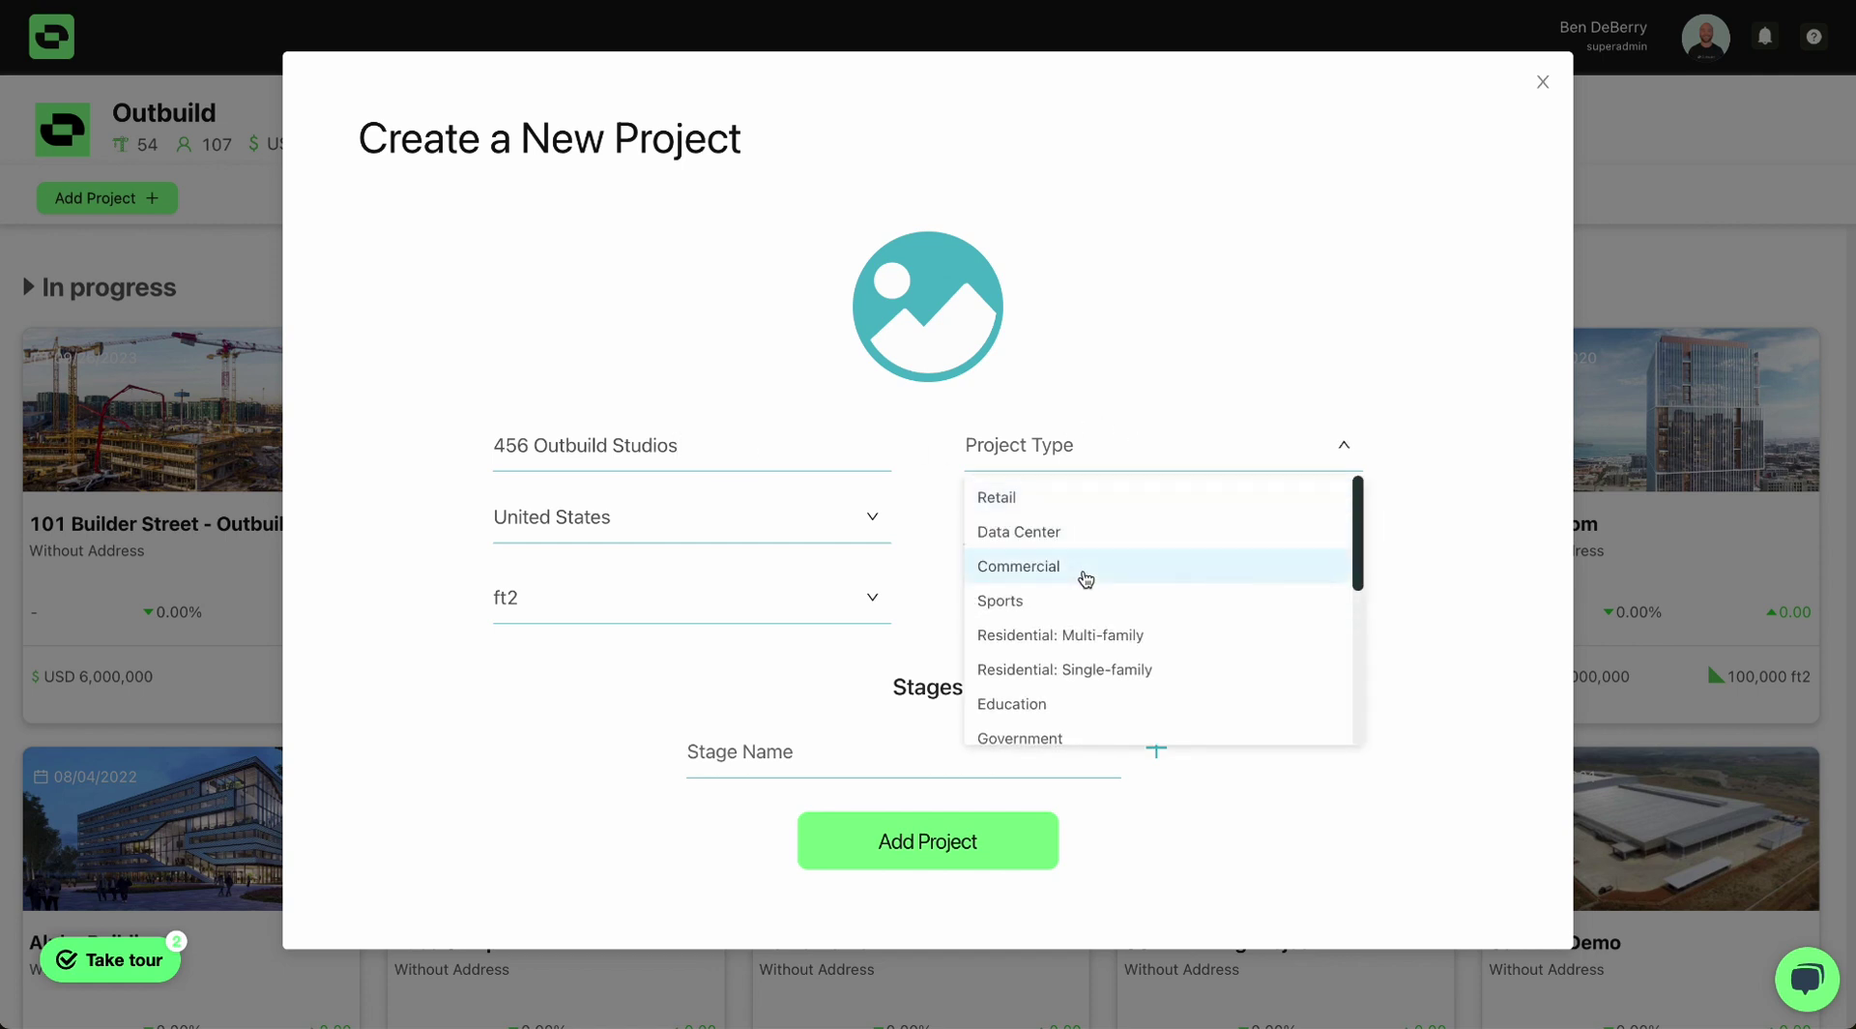
click(1110, 568)
Enter a 10,000,000 budget and 20,000 ft2 size, and add a Contract Schedule stage.
click(1193, 531)
text(10)
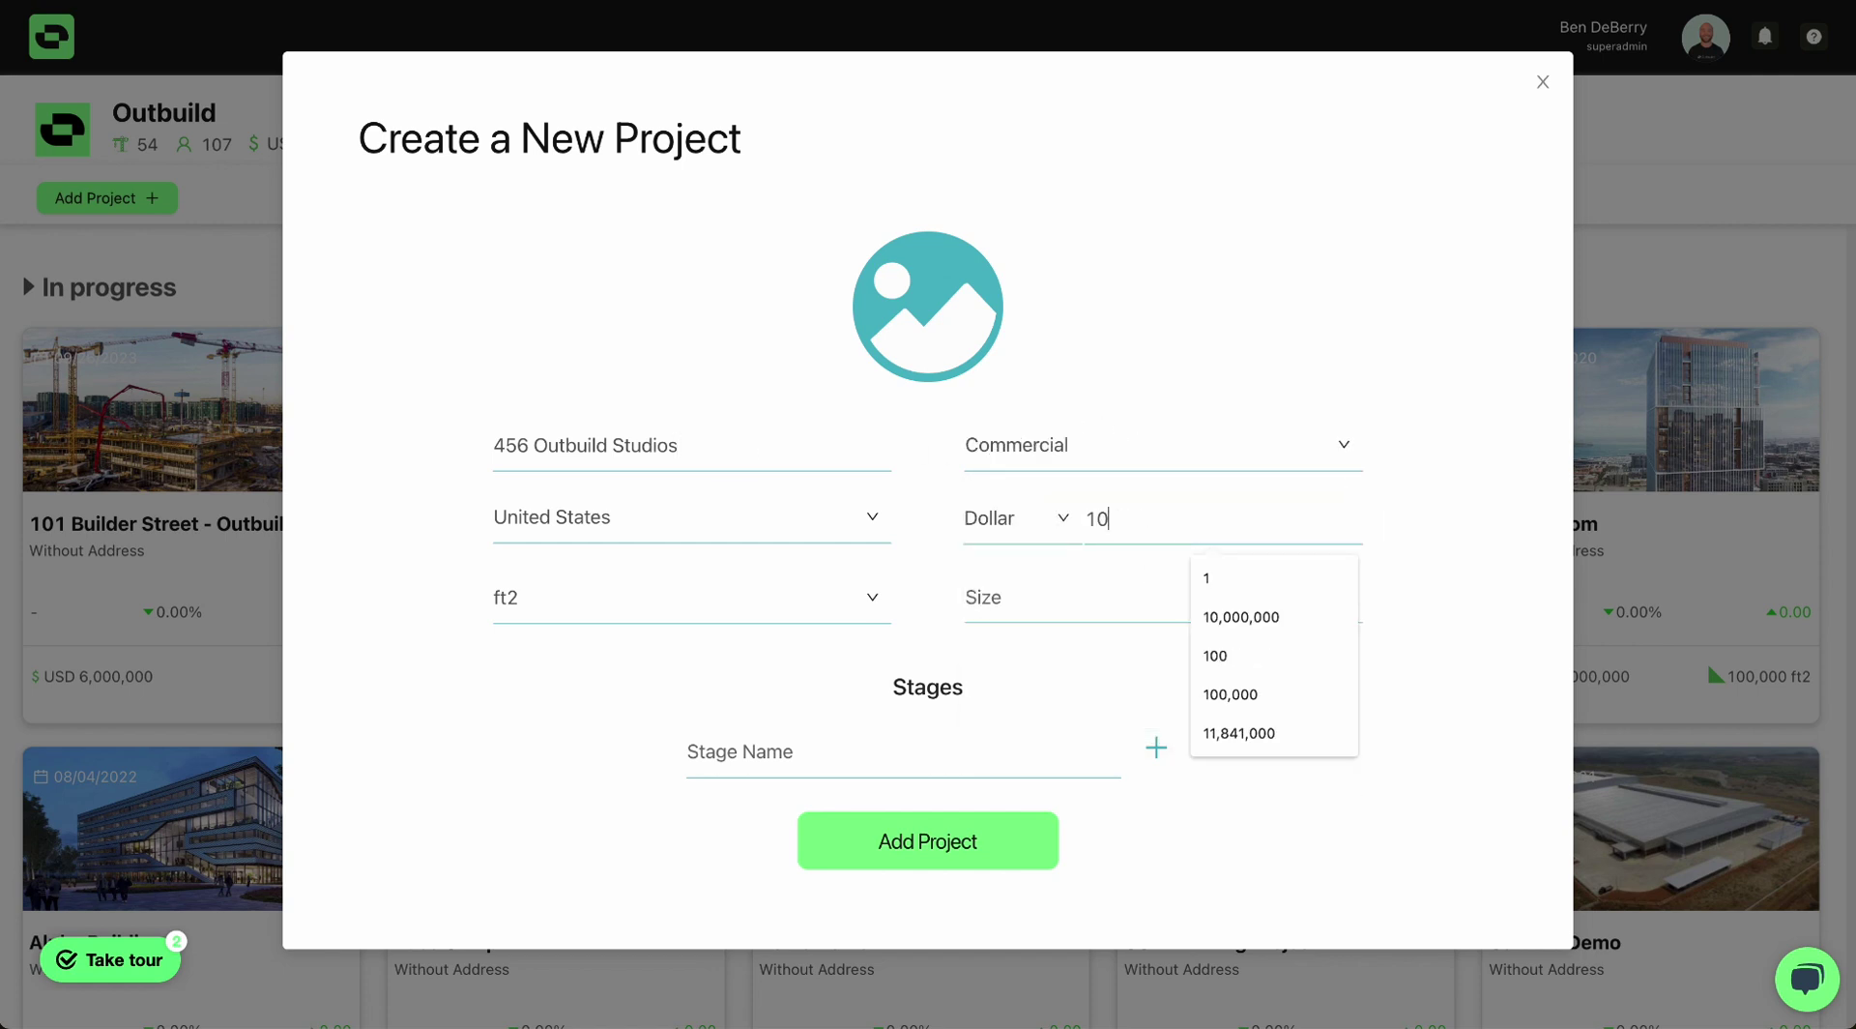
text(,000,00)
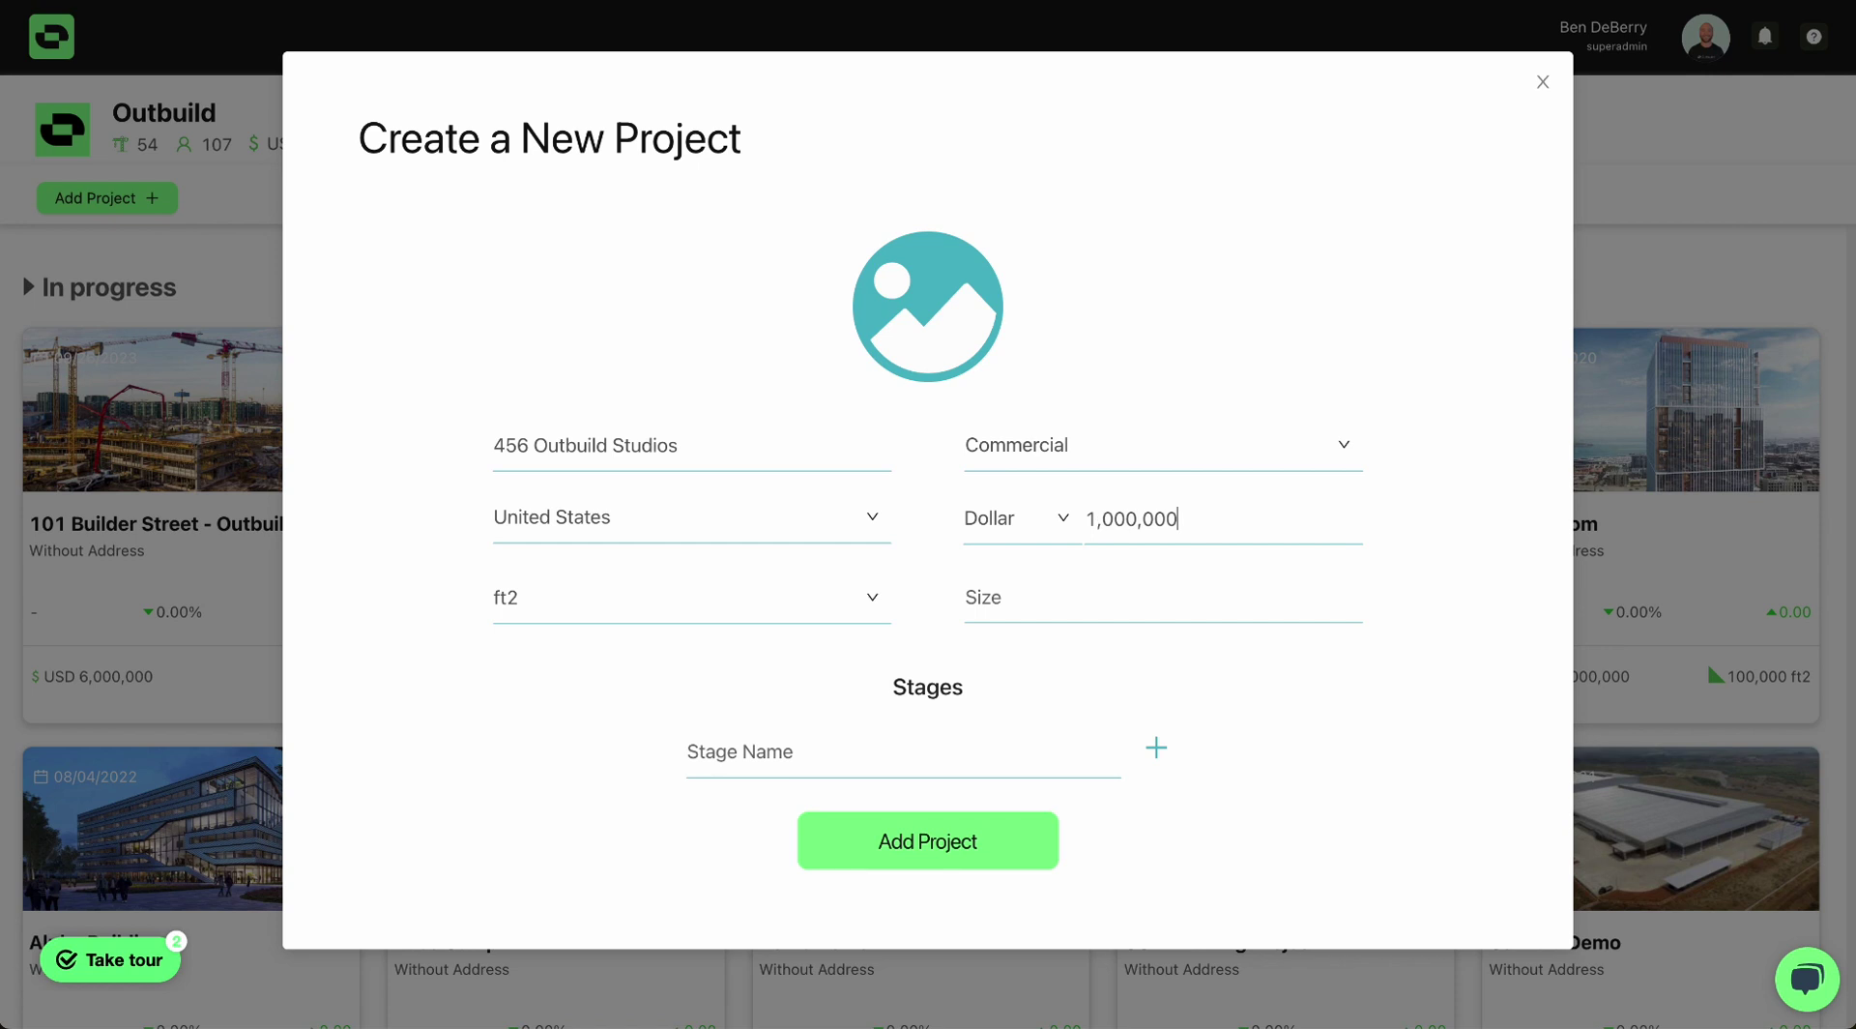
text(0)
click(1184, 596)
text(200000)
key(BackSpace)
click(954, 751)
text(Contract)
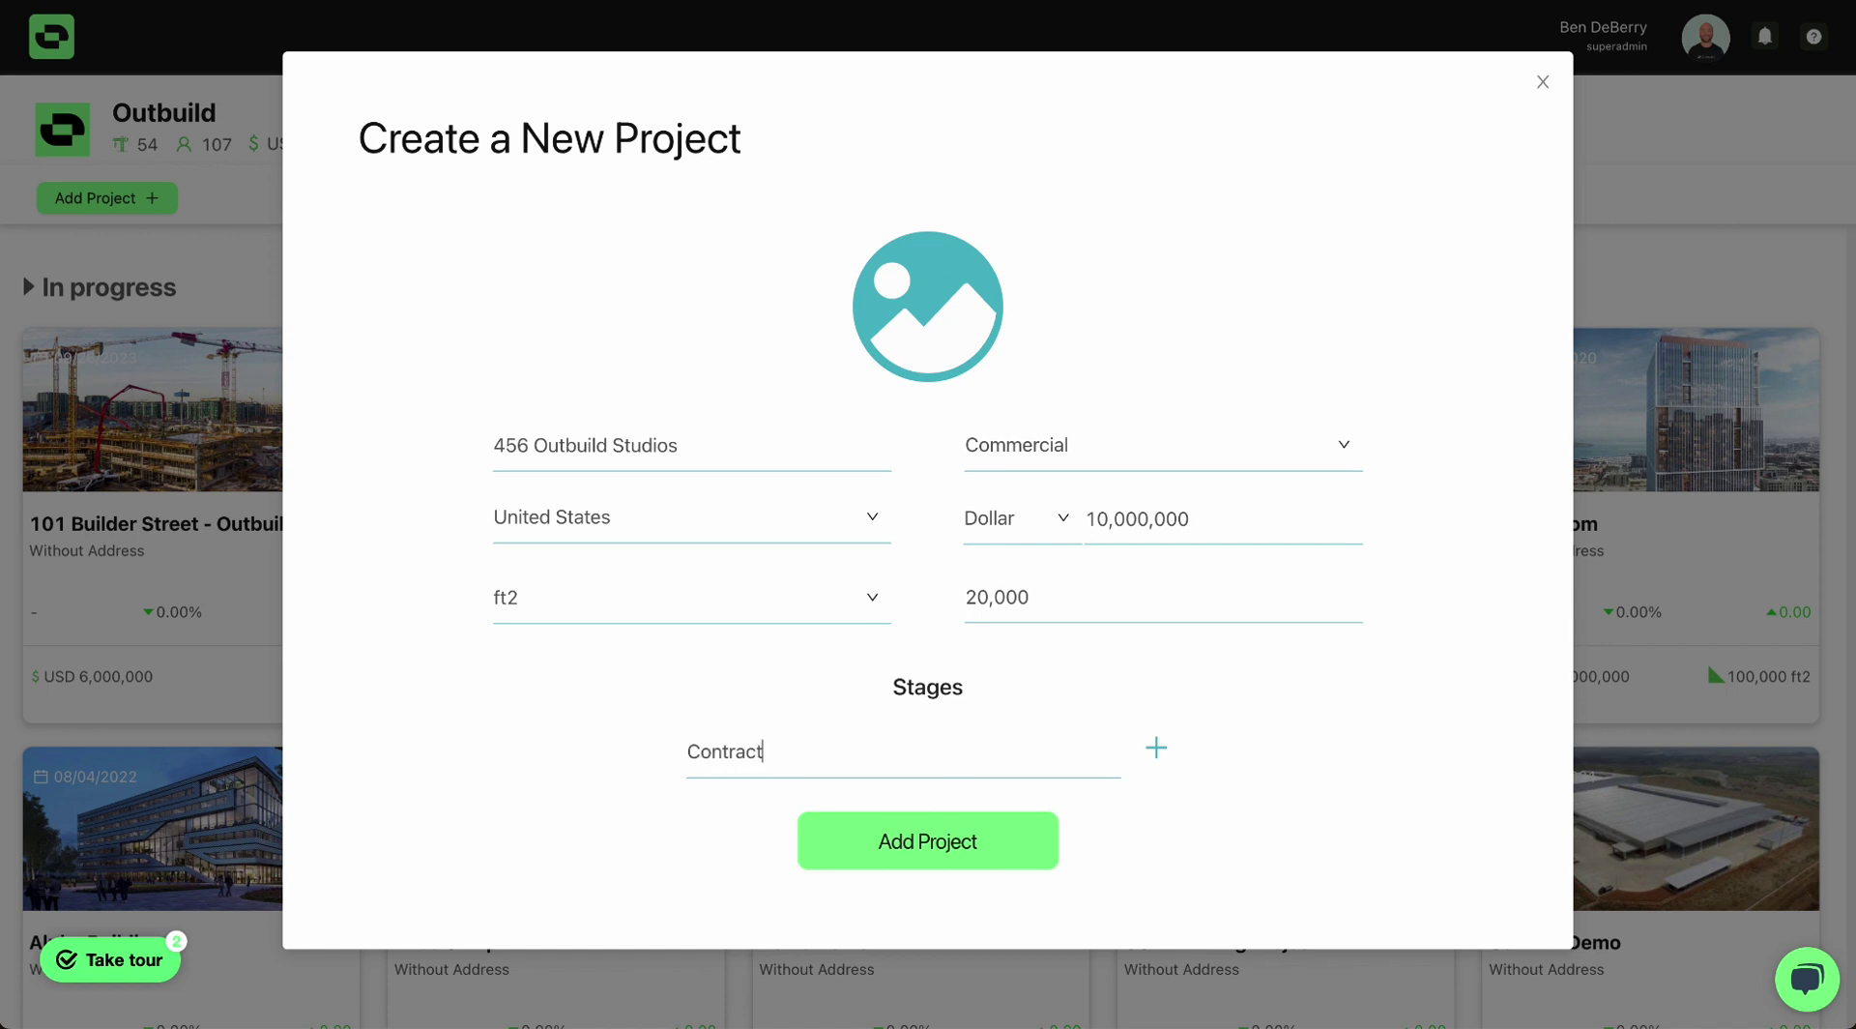
text( Schedule)
click(1157, 755)
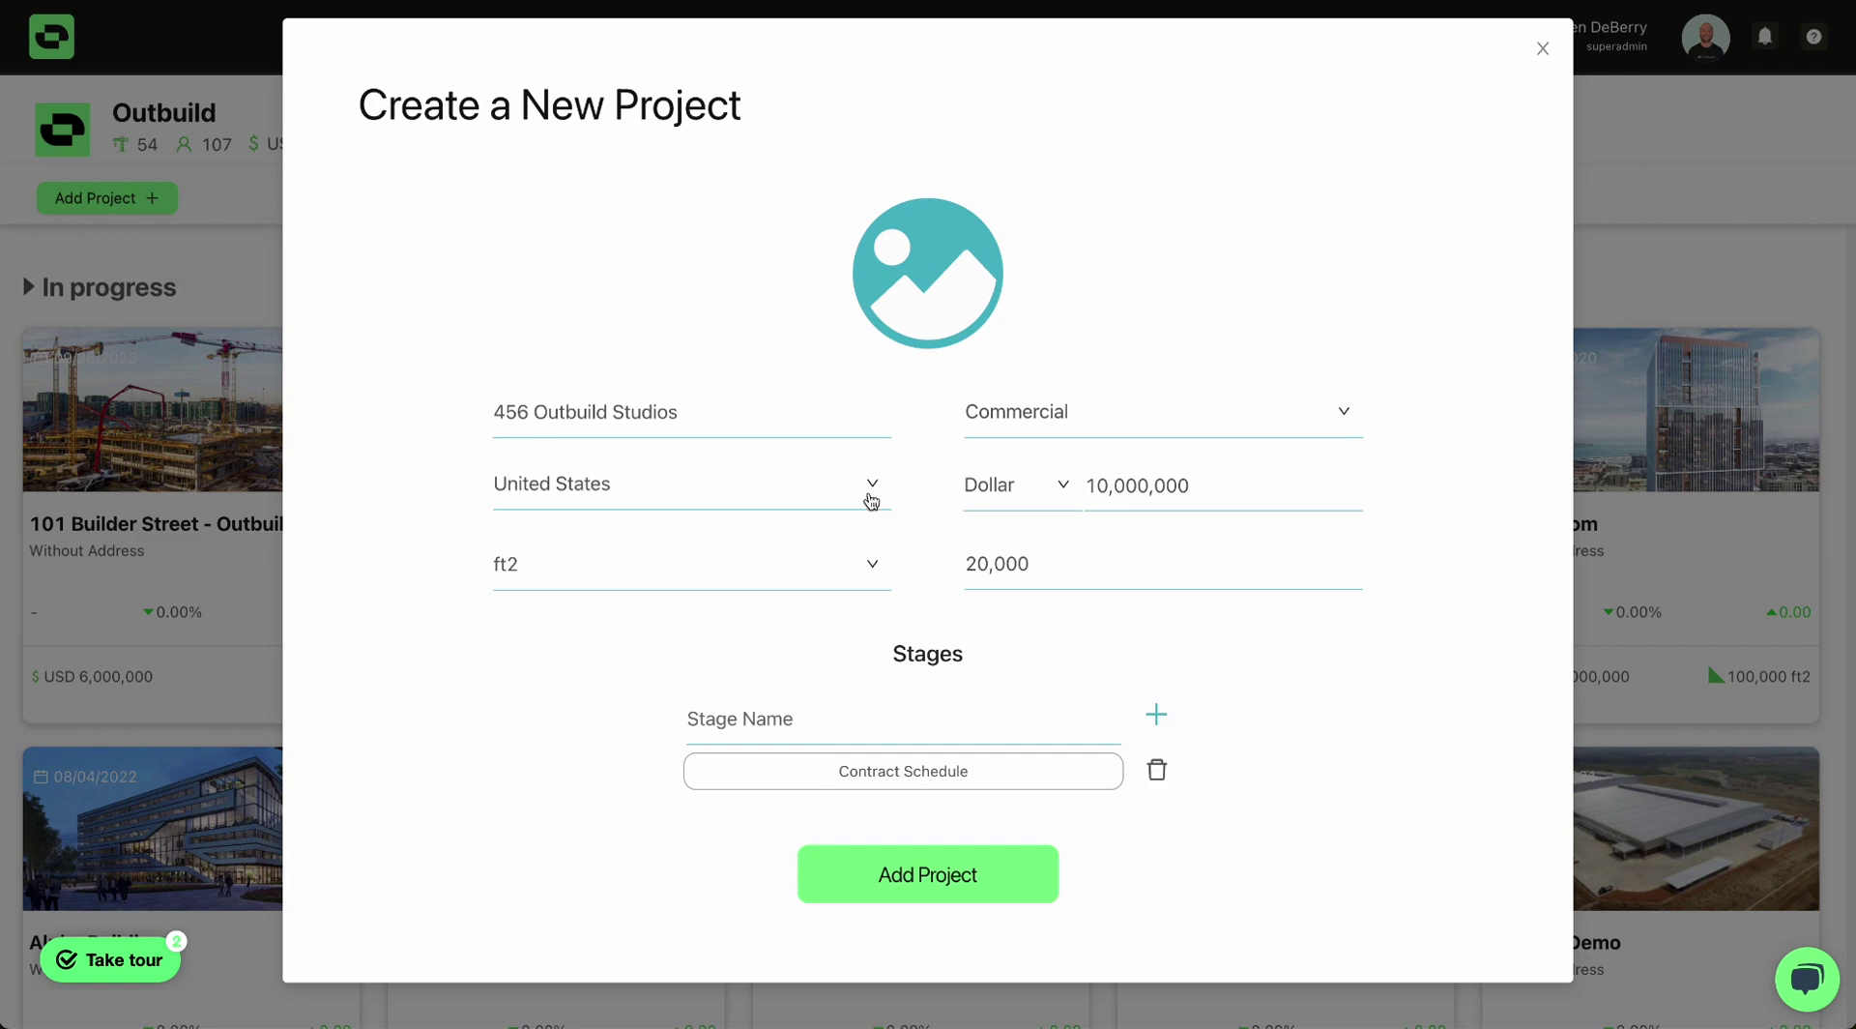
Attach Youtube Banner TV (1).png as the cover image and create the project.
click(919, 267)
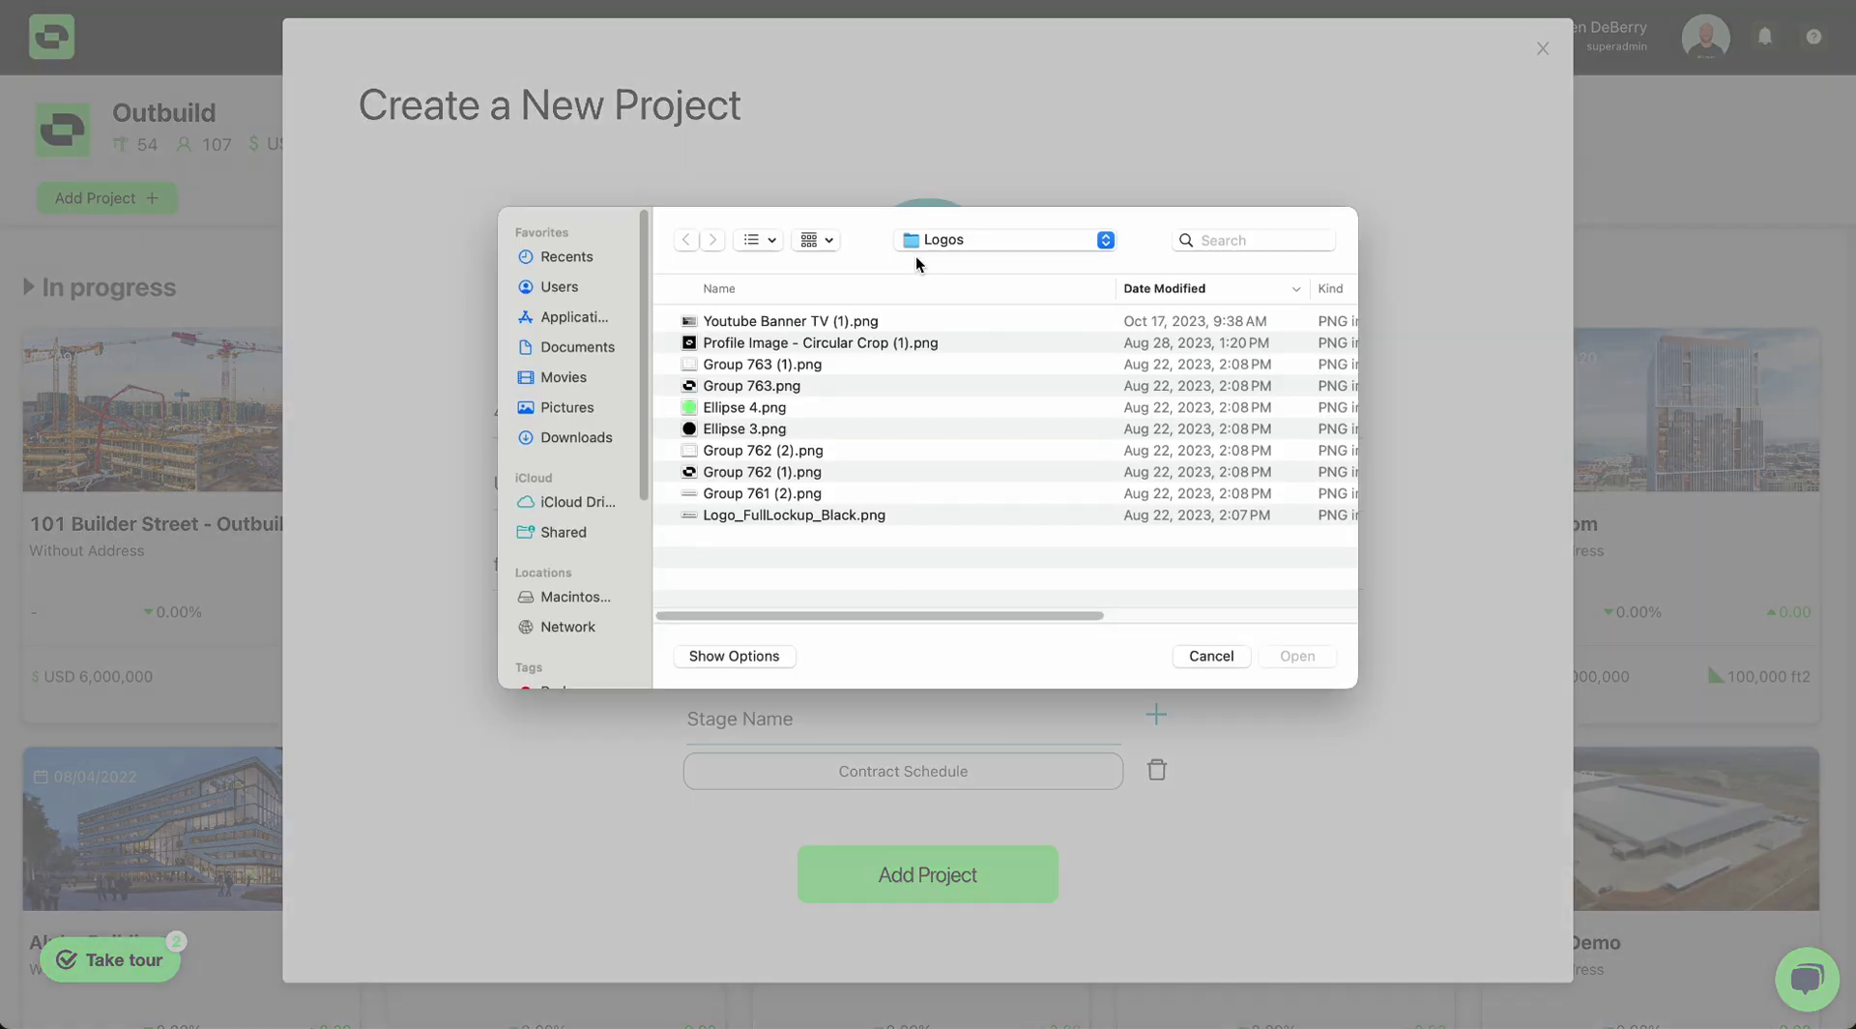
double_click(763, 320)
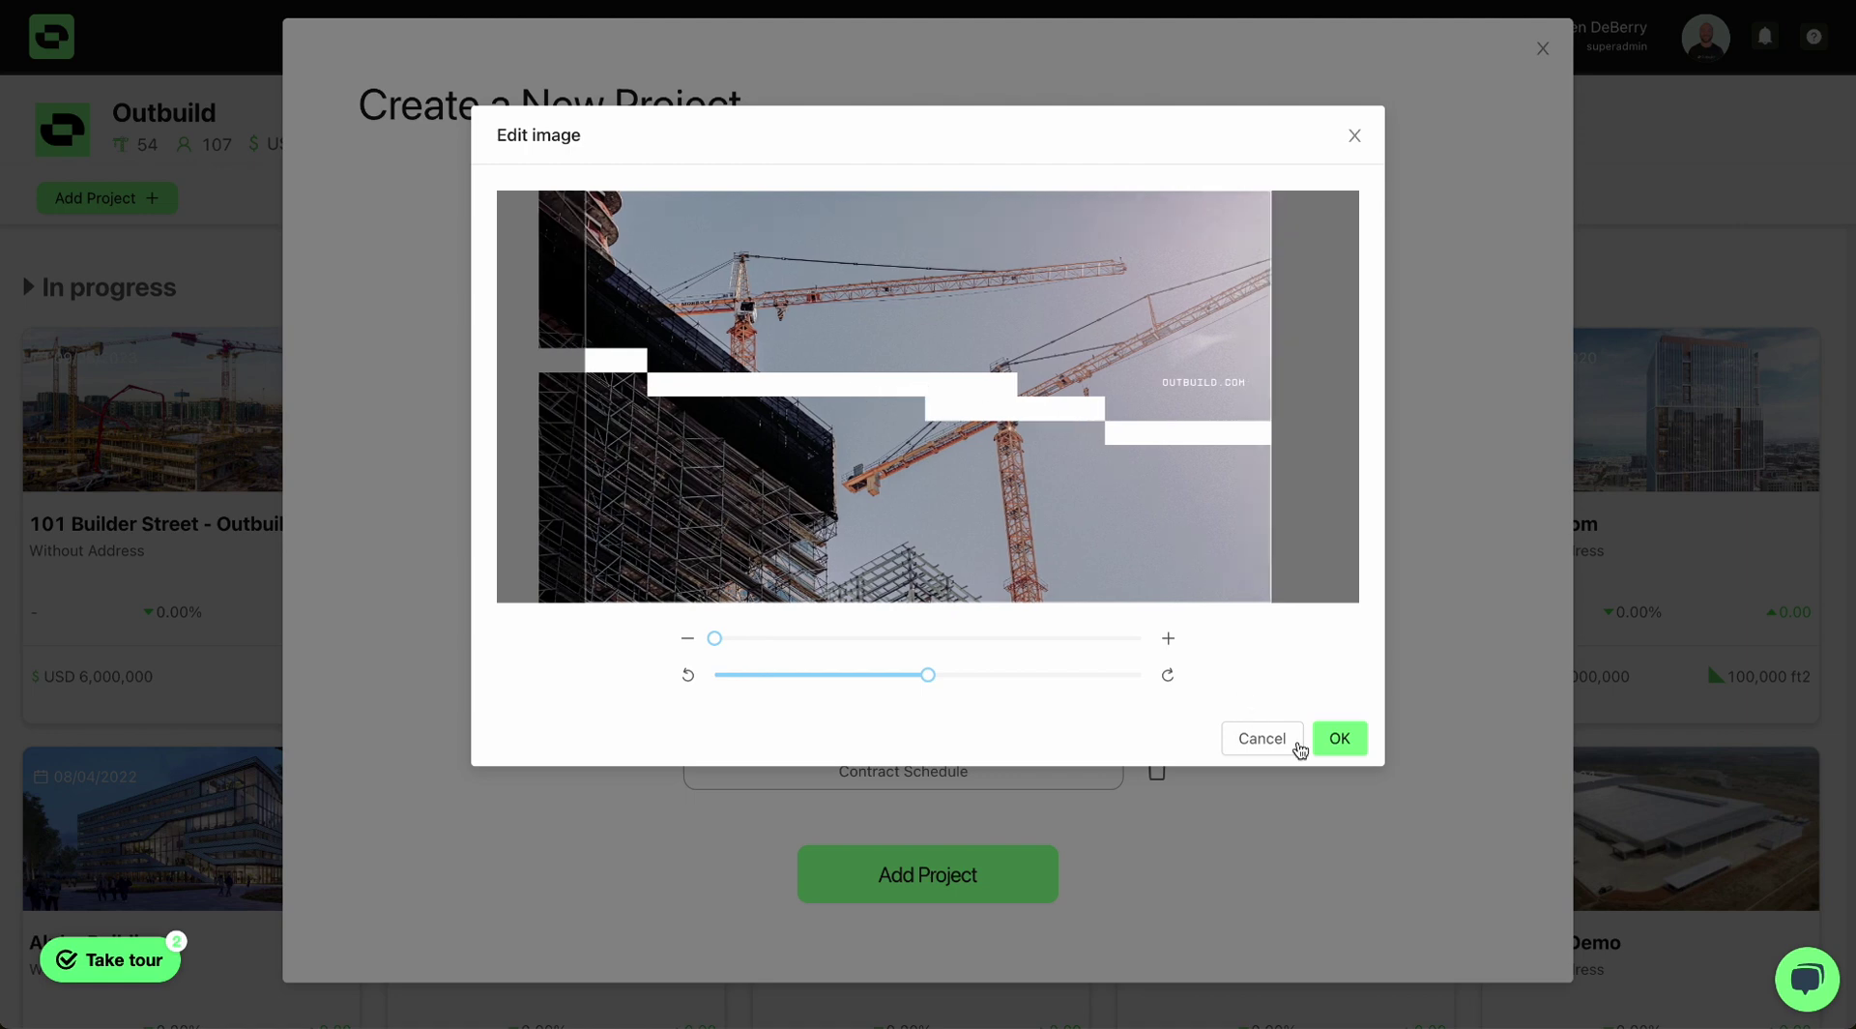
click(1354, 742)
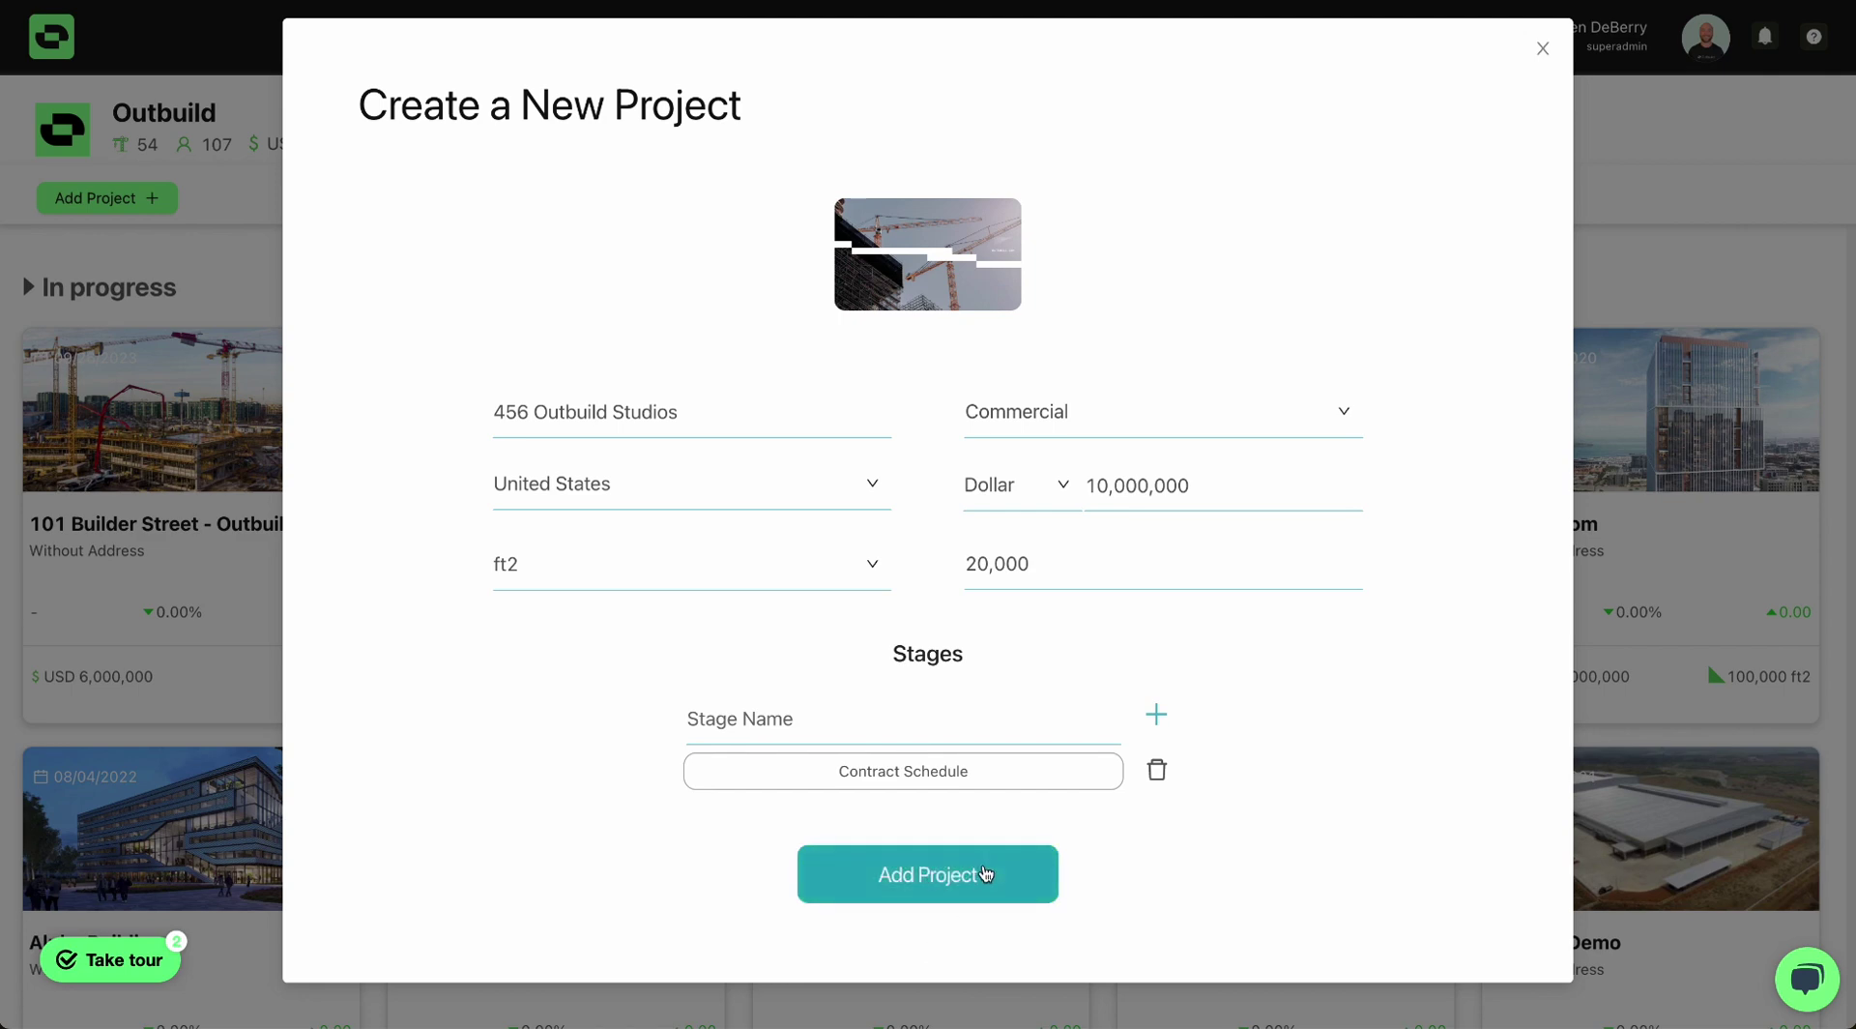
click(986, 873)
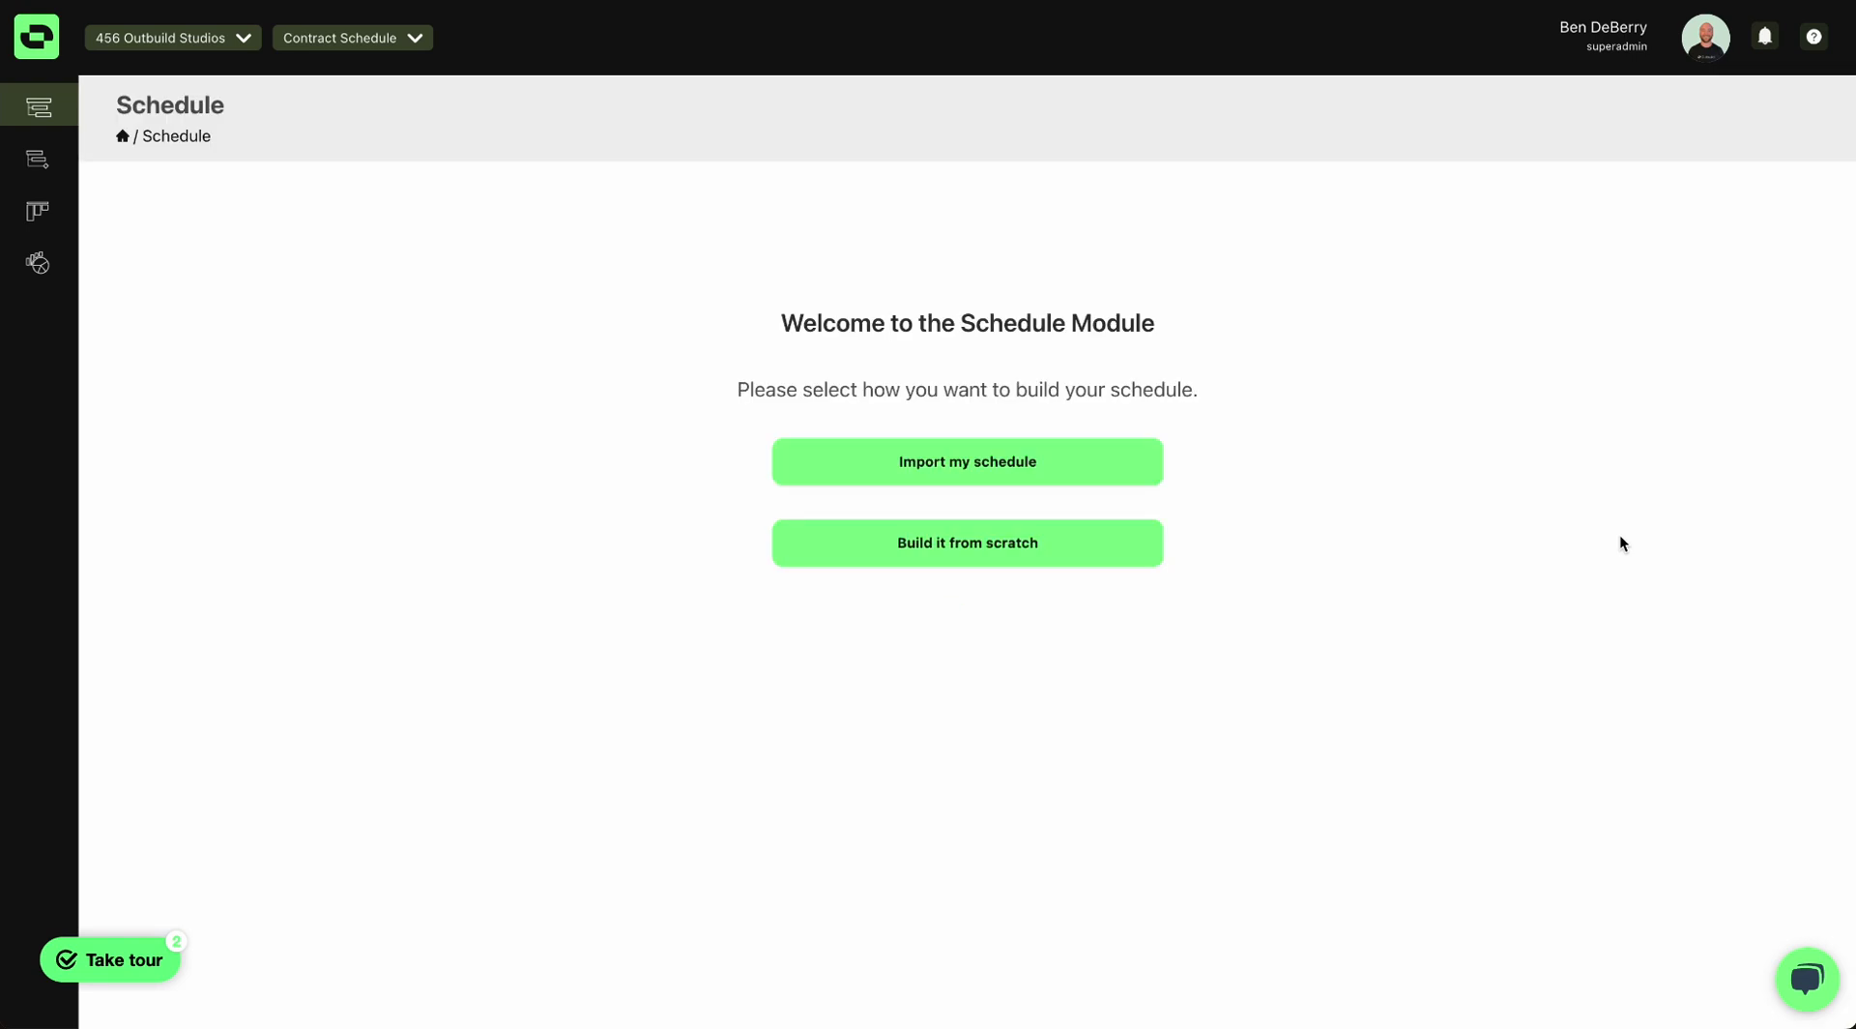
Build the schedule from scratch and create a calendar named 'Standard 5 Day'.
click(1092, 560)
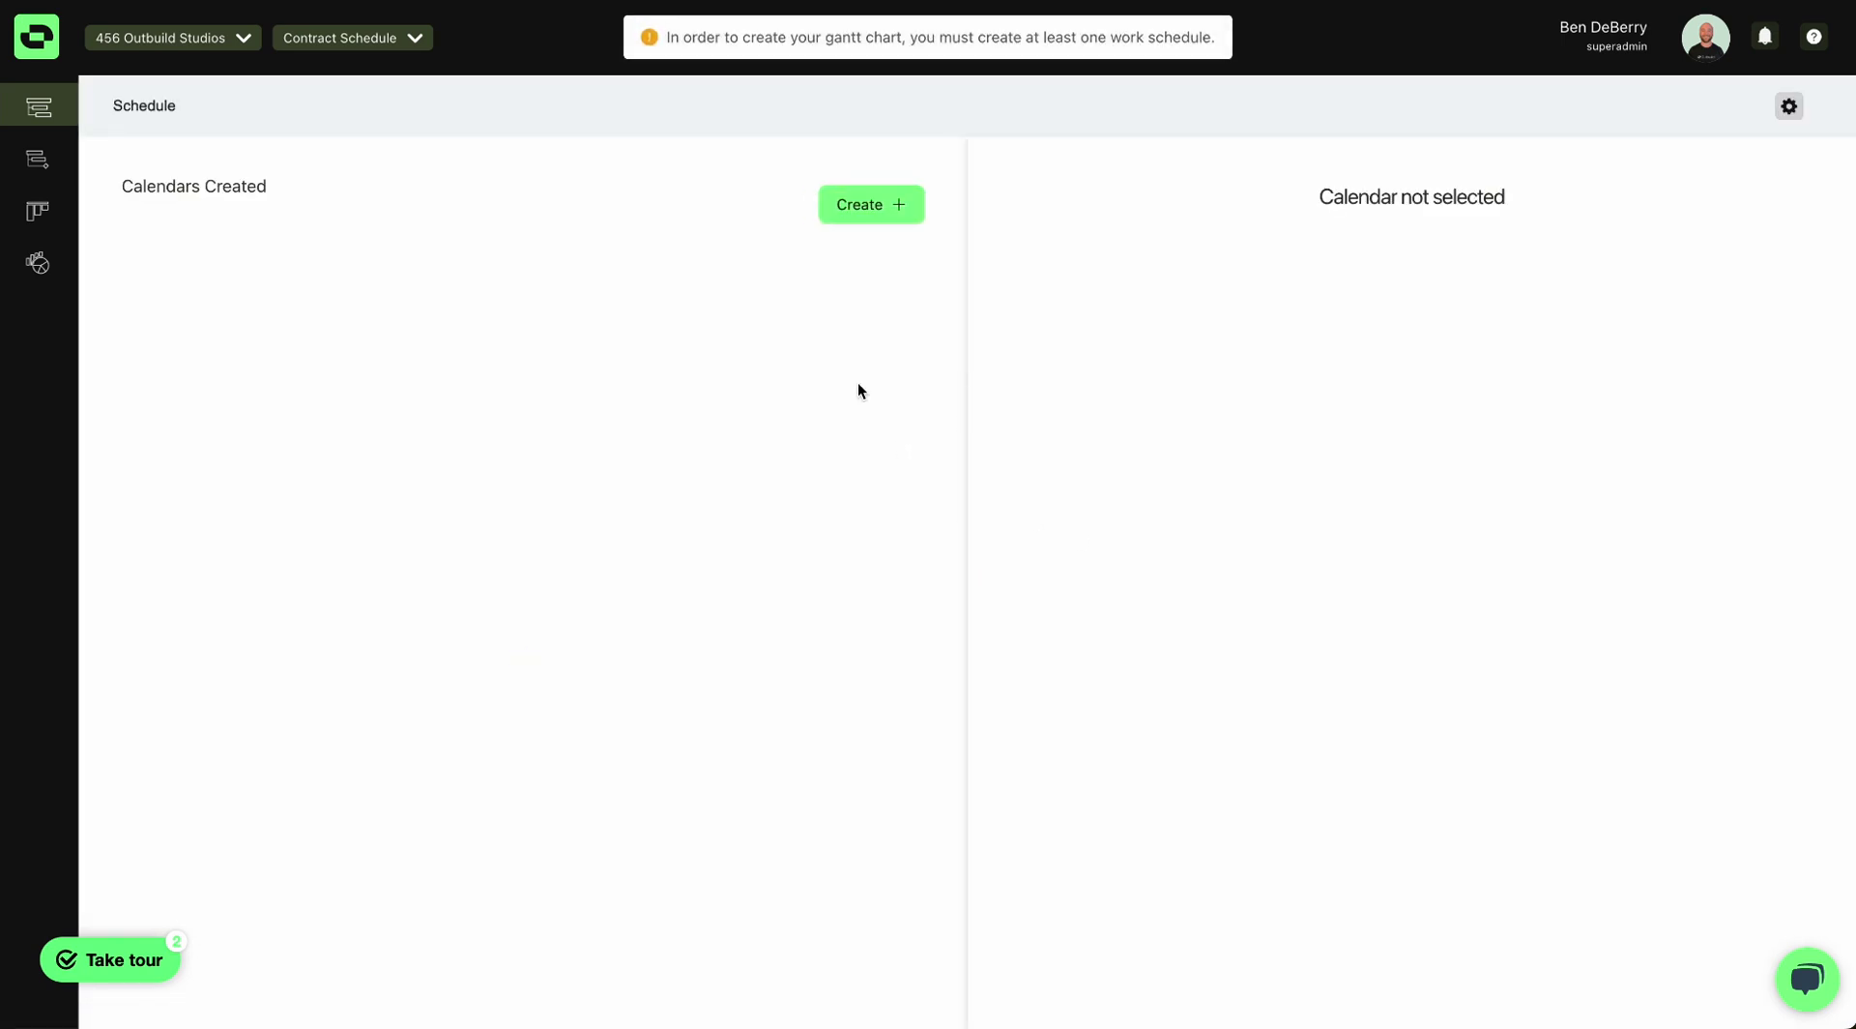
click(872, 207)
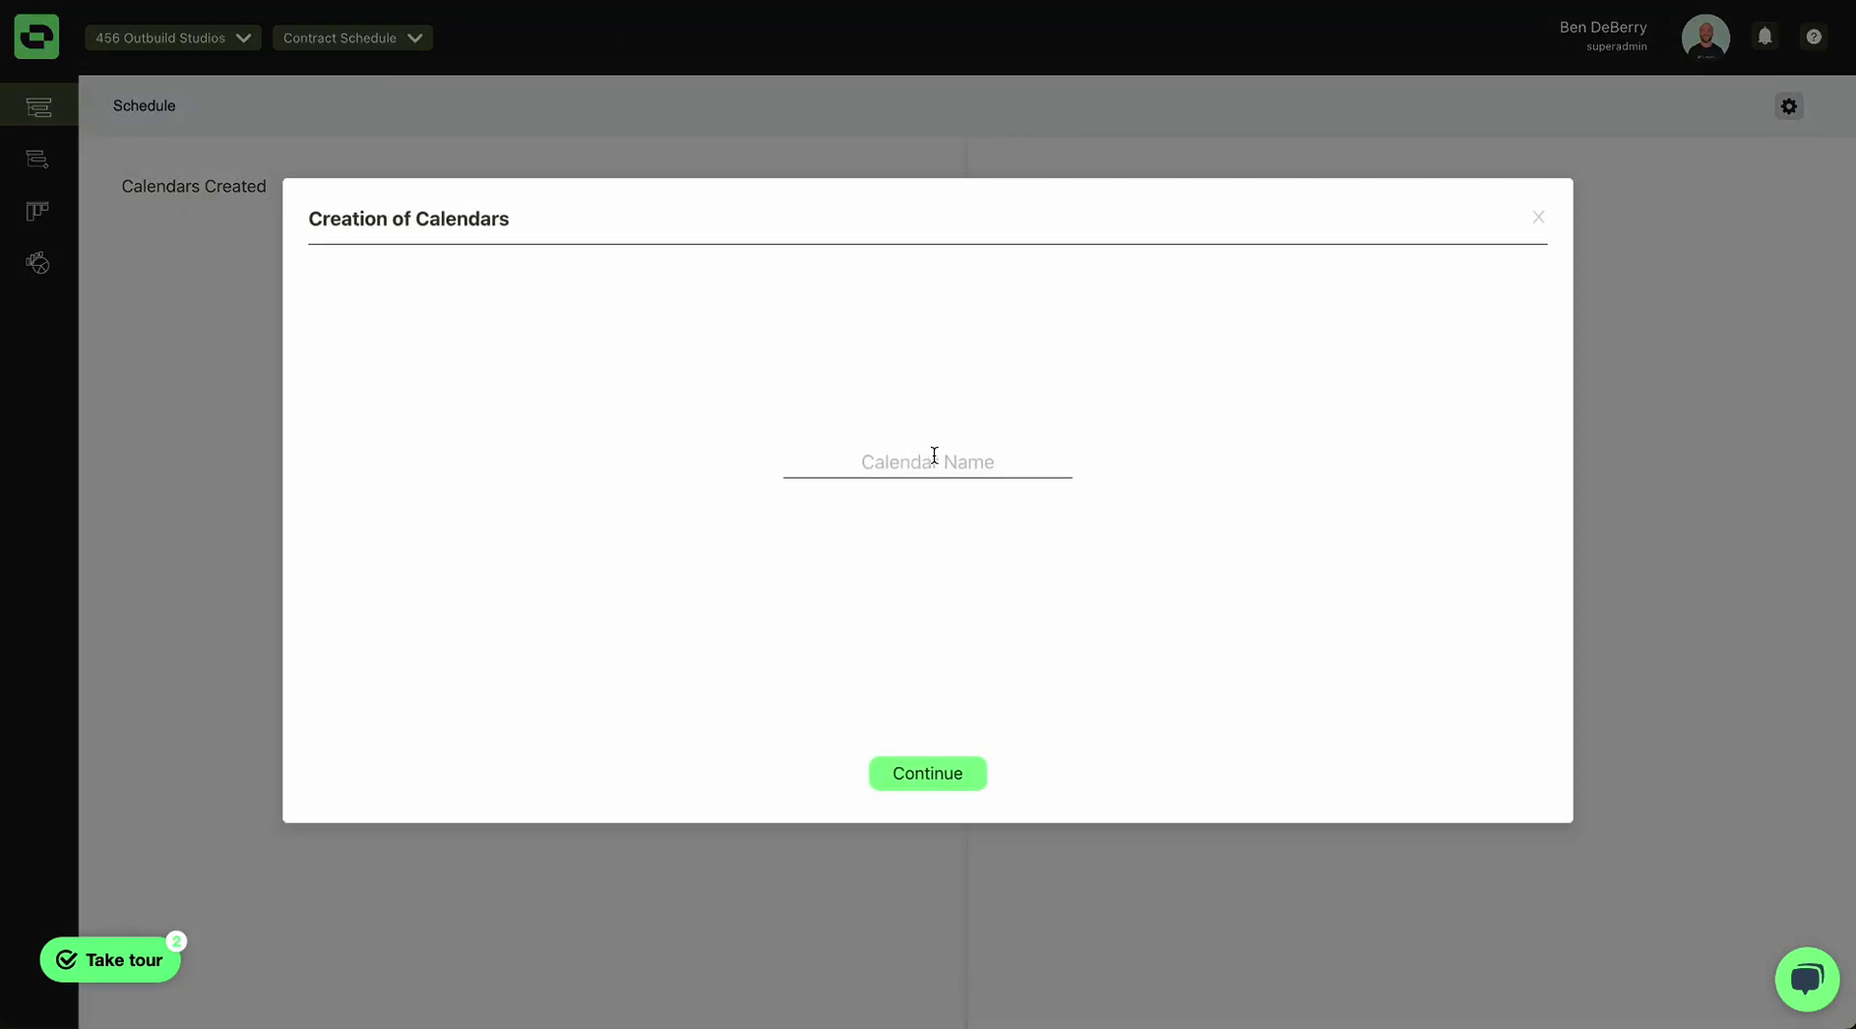
click(931, 458)
text(Standard 5 Day)
Mark Monday through Friday as workable days.
click(926, 781)
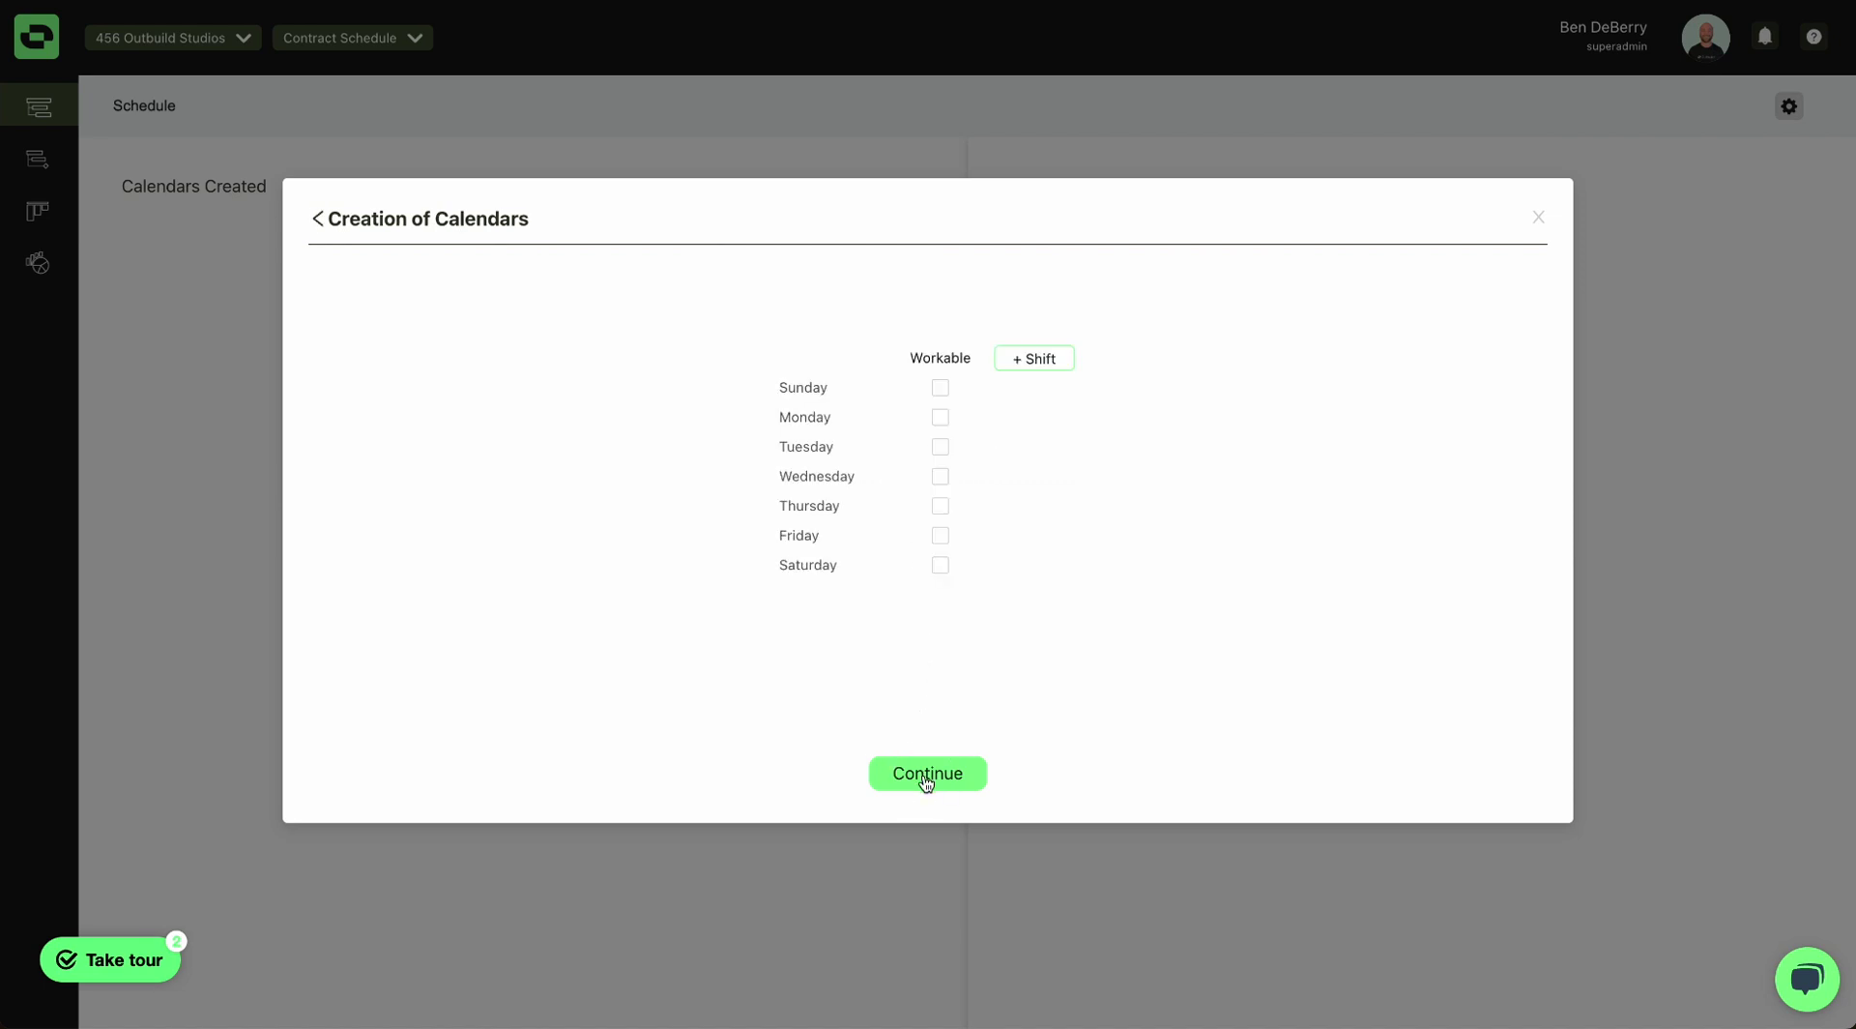
click(941, 418)
click(940, 446)
click(941, 476)
click(941, 505)
click(940, 535)
Give Monday an 08:00–16:00 shift and copy it to Tuesday through Friday.
click(1018, 364)
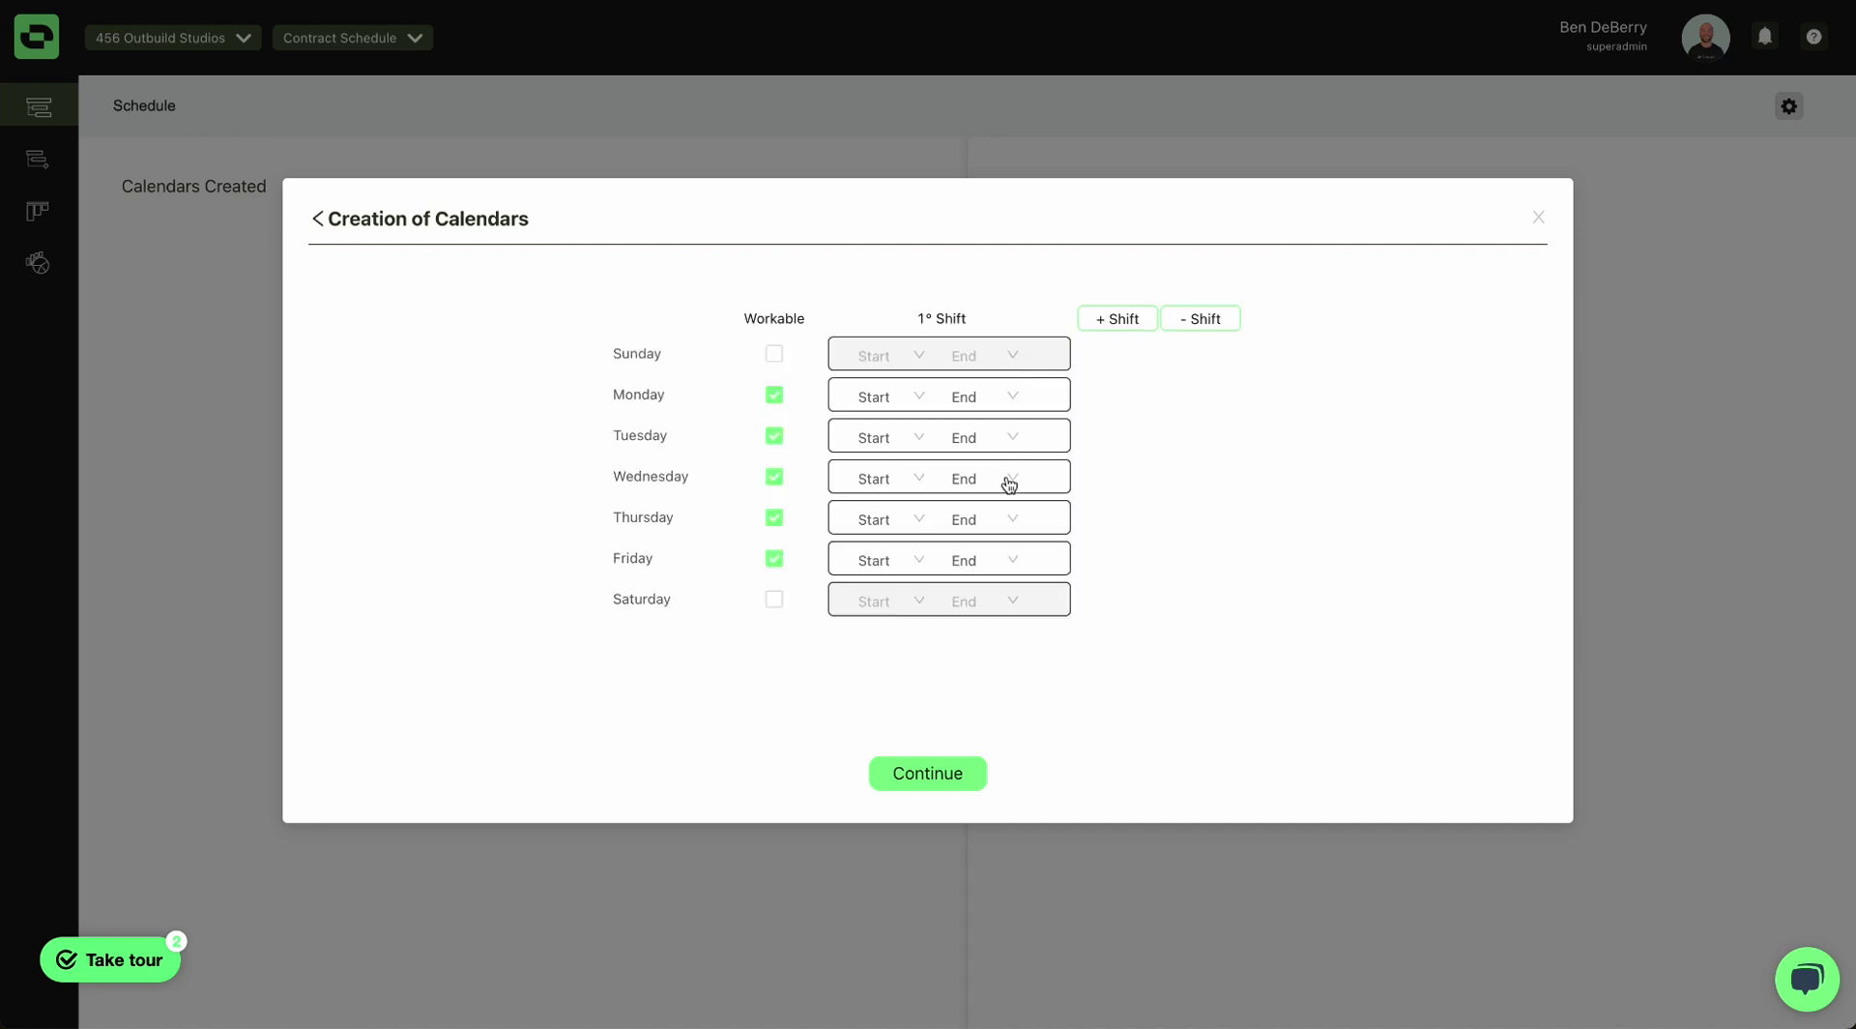
click(913, 396)
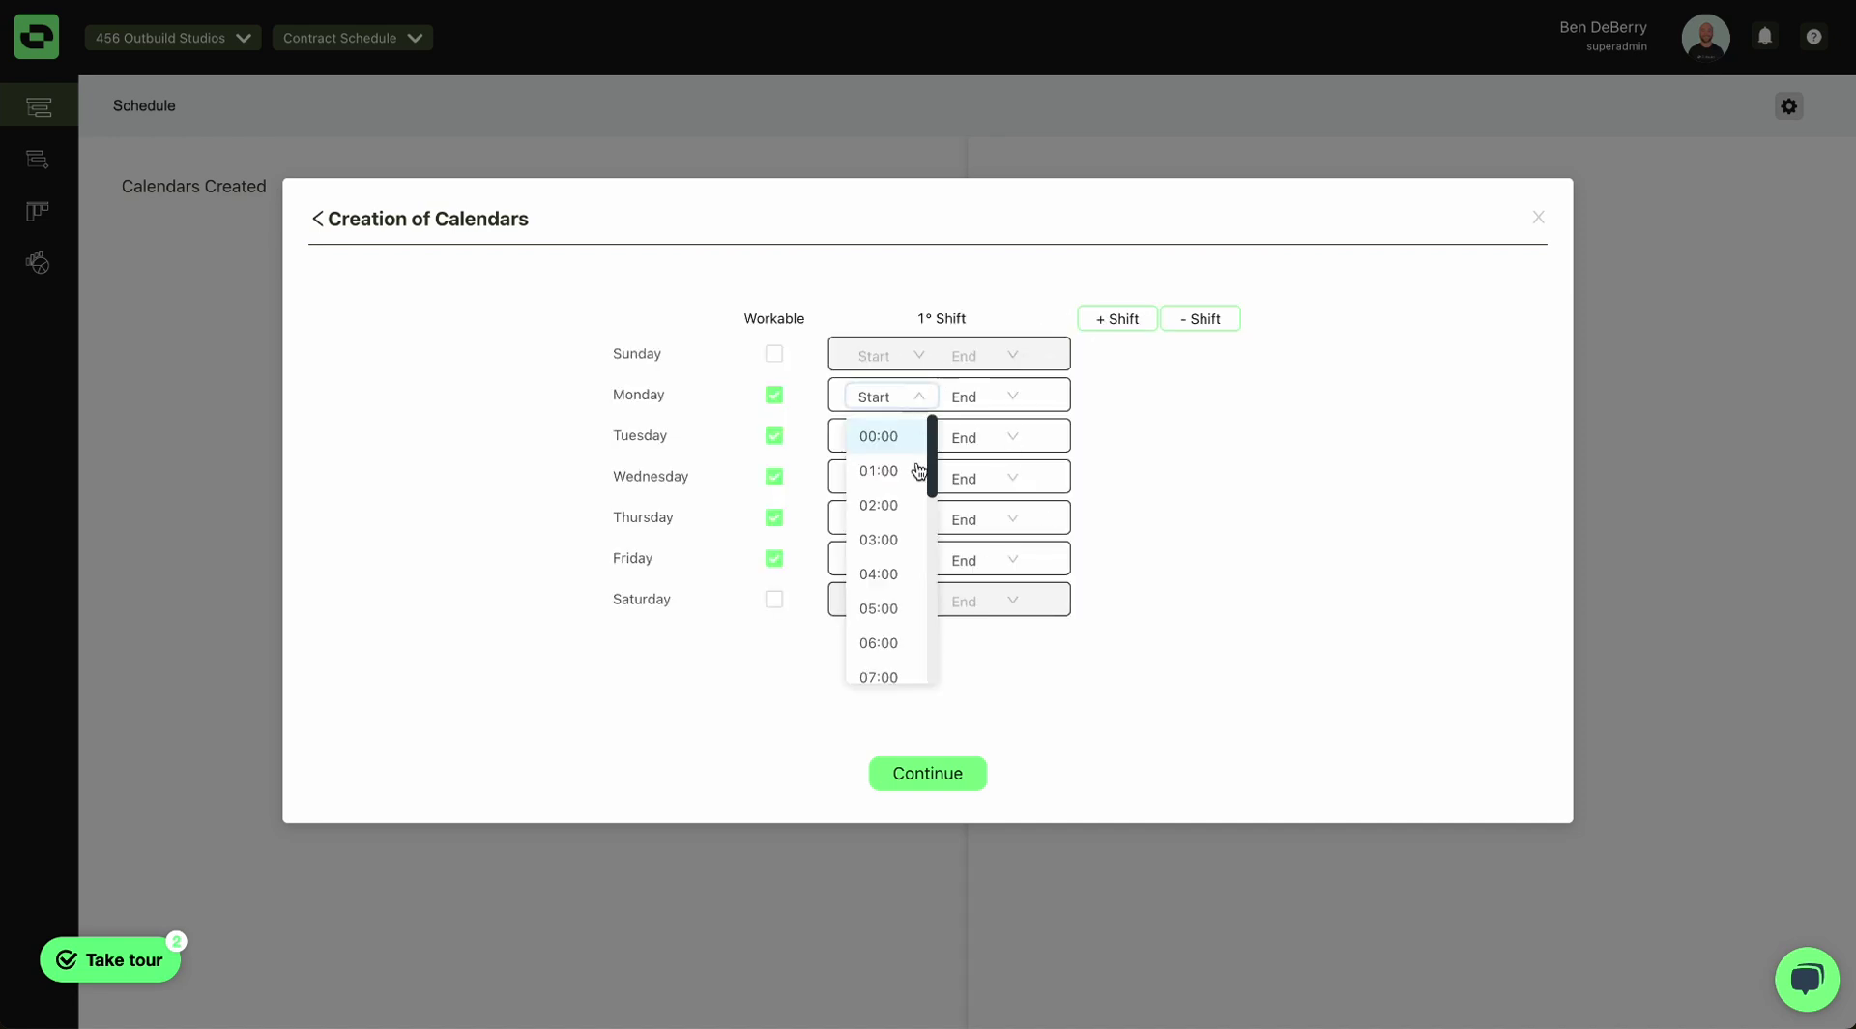
scroll(887, 600, down, 1)
scroll(892, 641, down, 1)
click(891, 640)
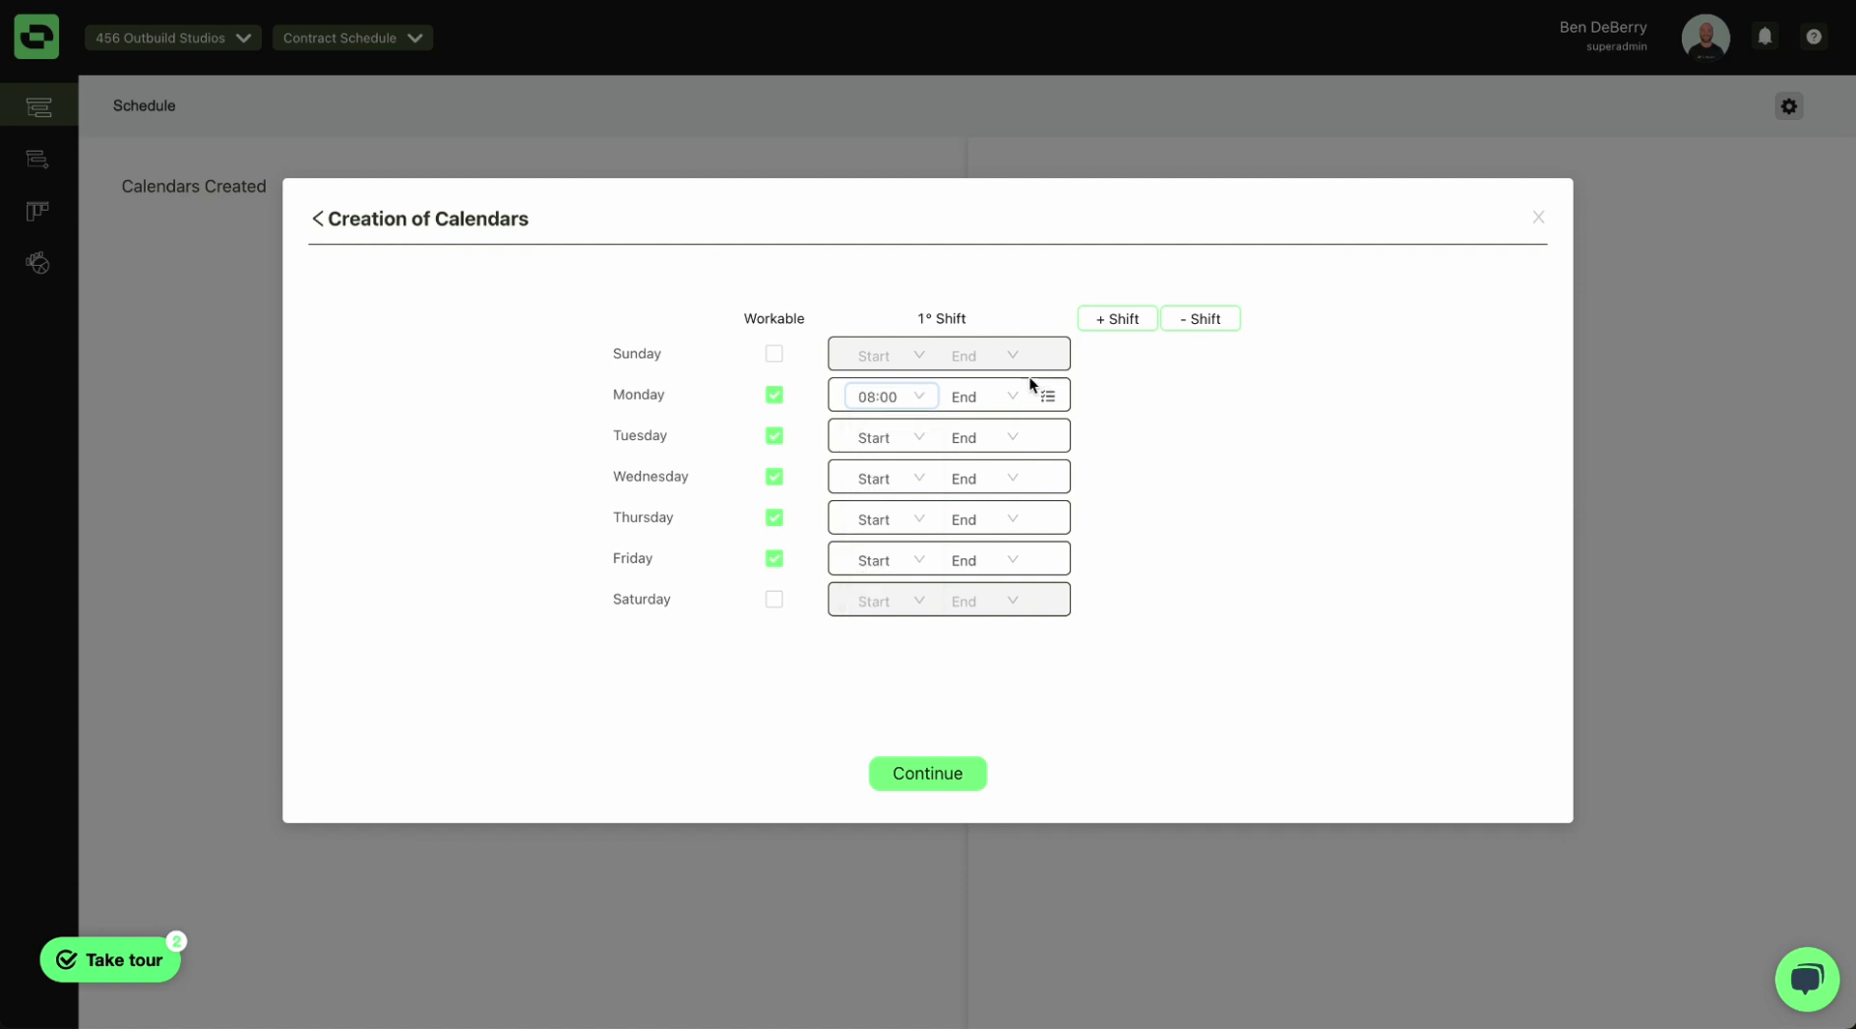
click(1006, 398)
scroll(974, 513, down, 3)
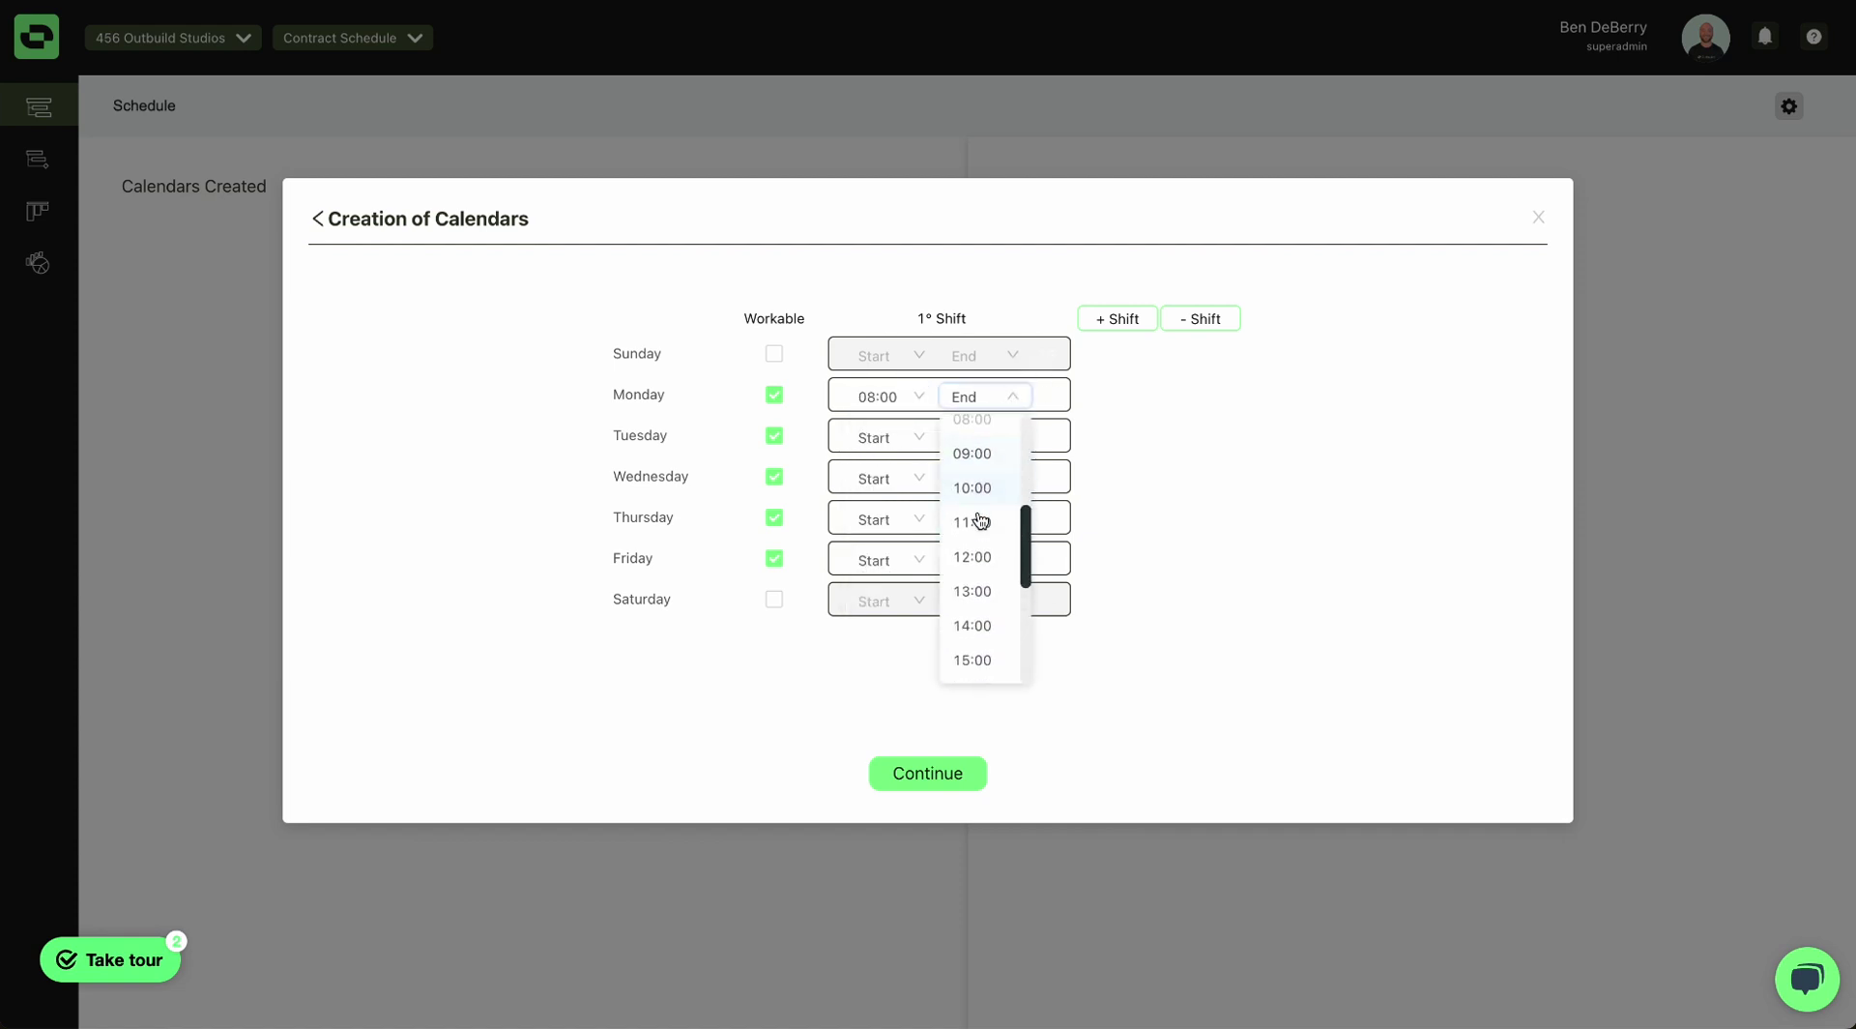
click(984, 675)
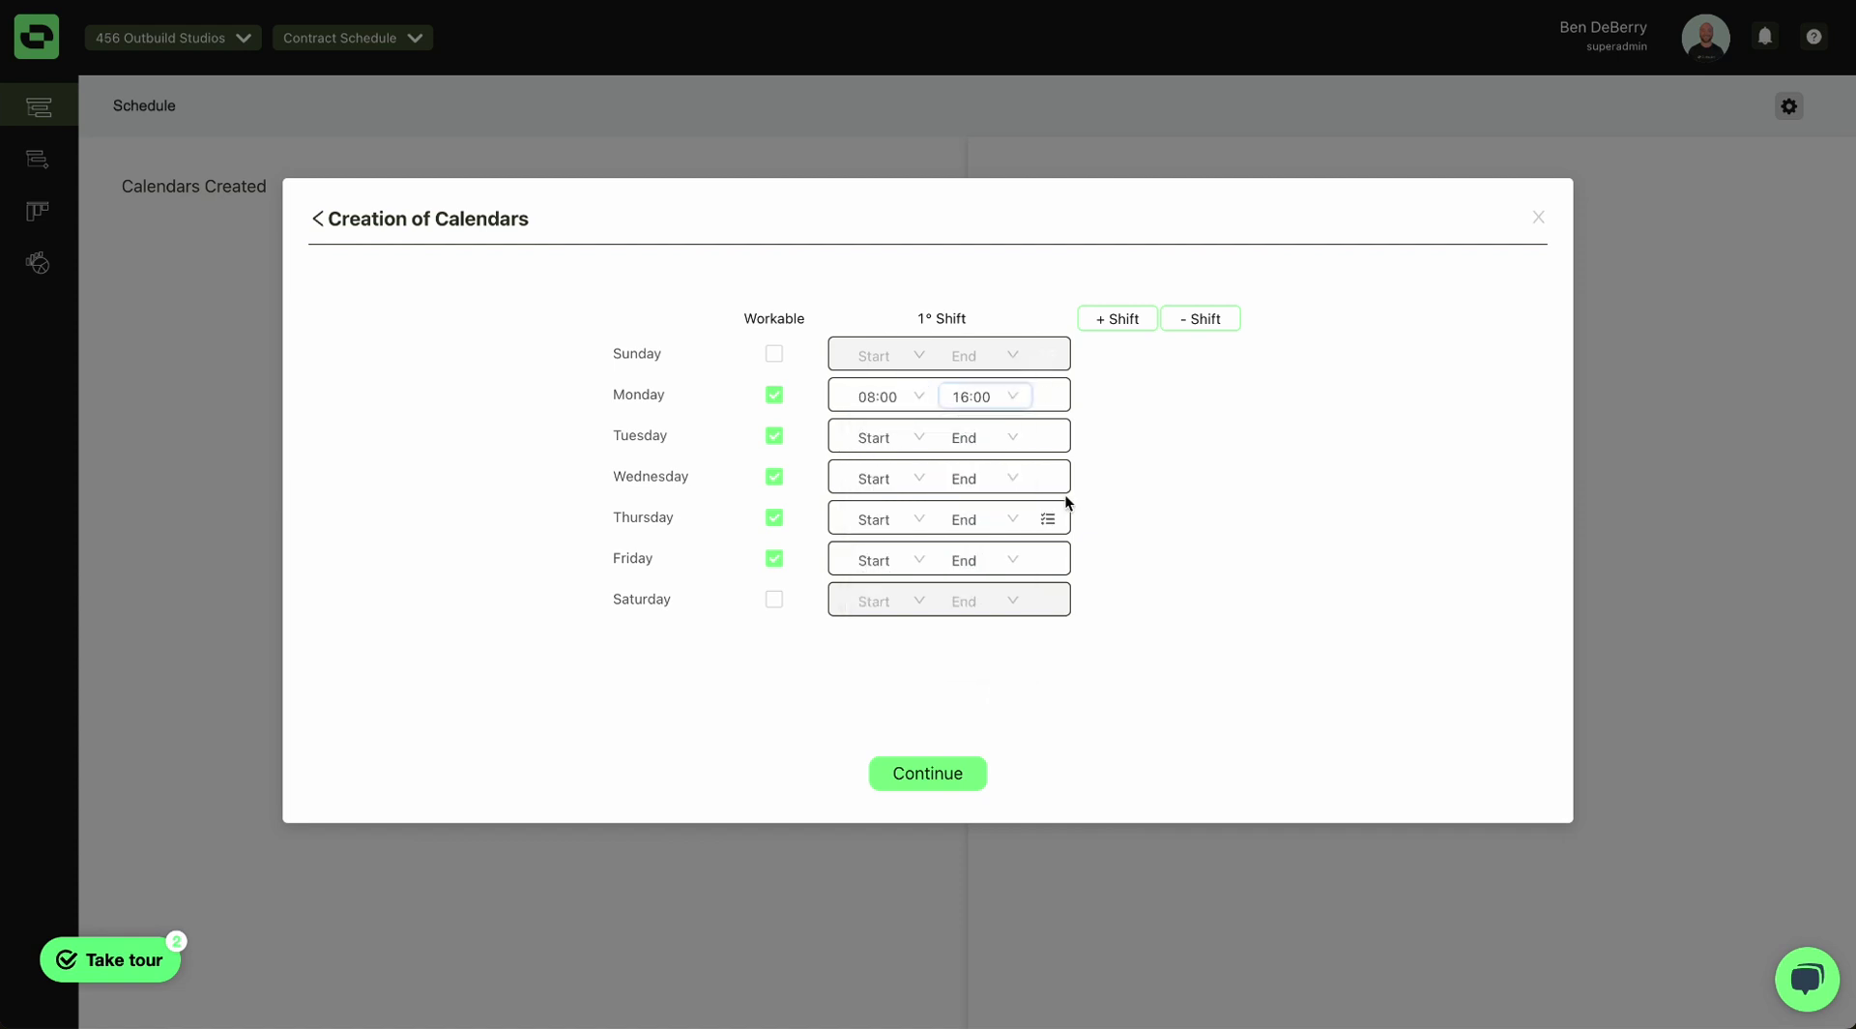
click(1048, 399)
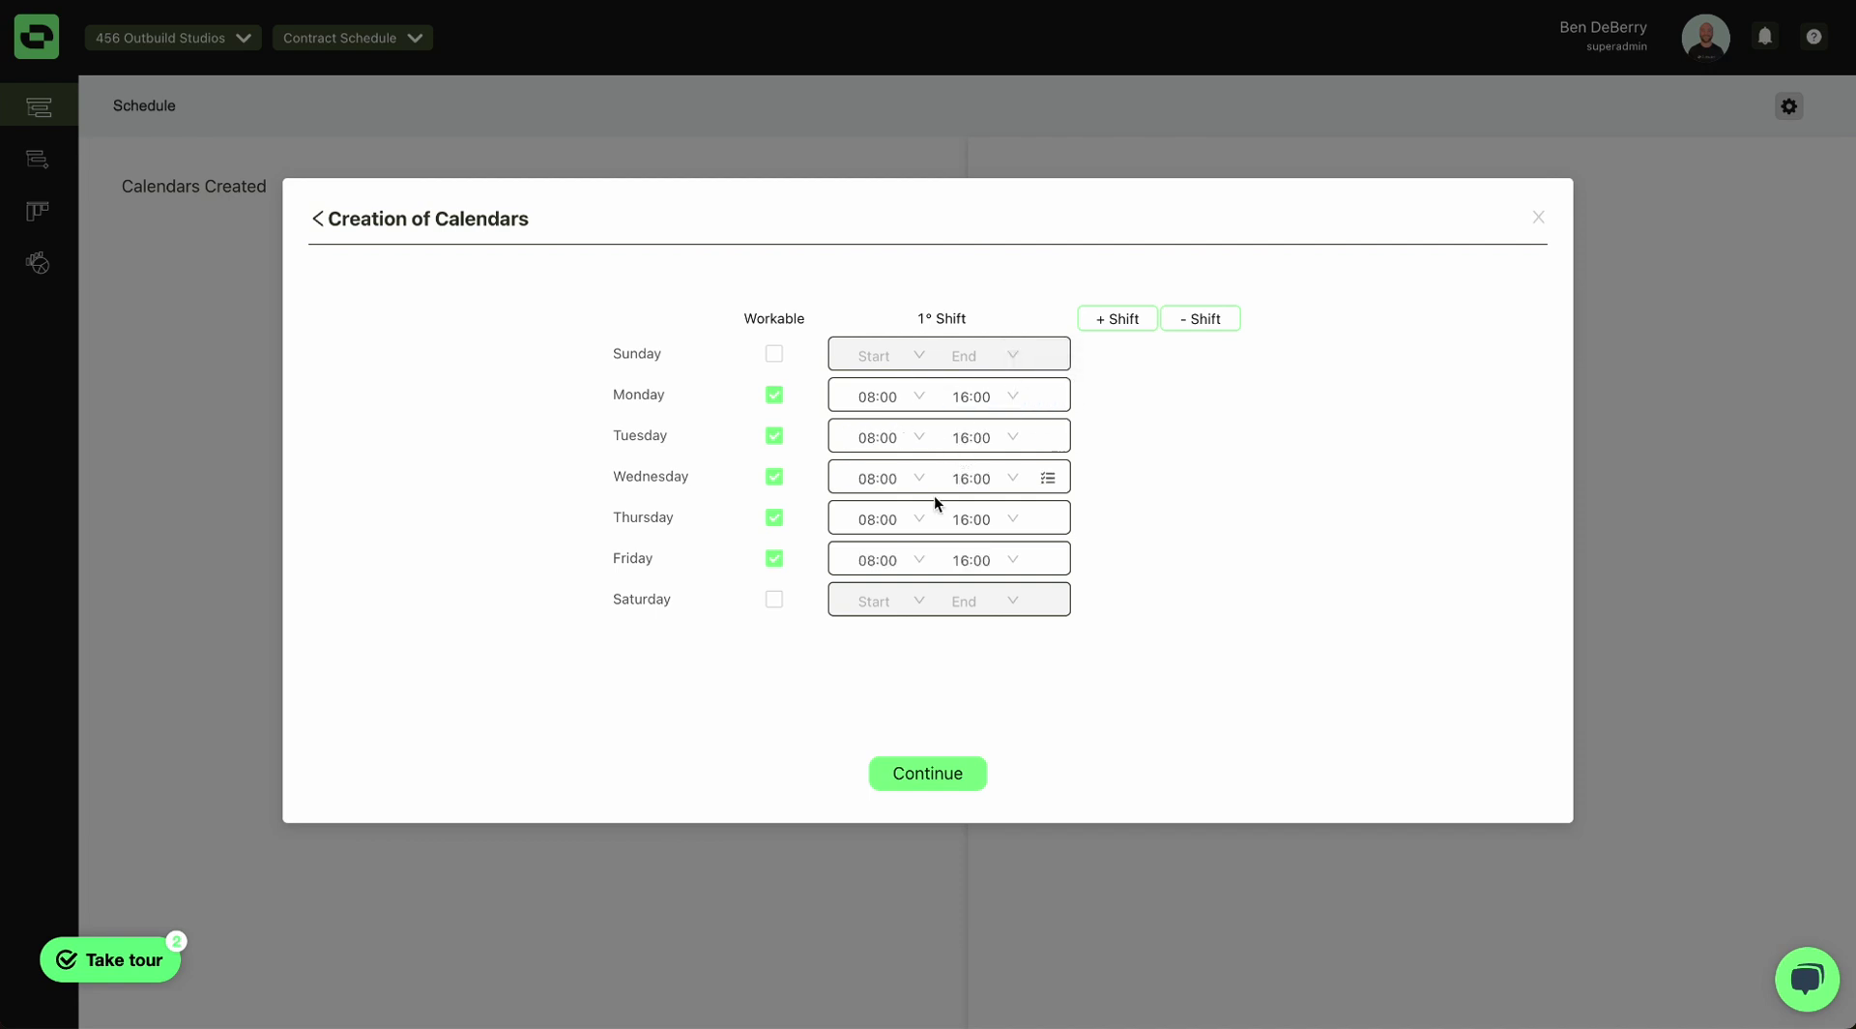
Add a calendar exception starting and ending on 11/23/23.
click(951, 772)
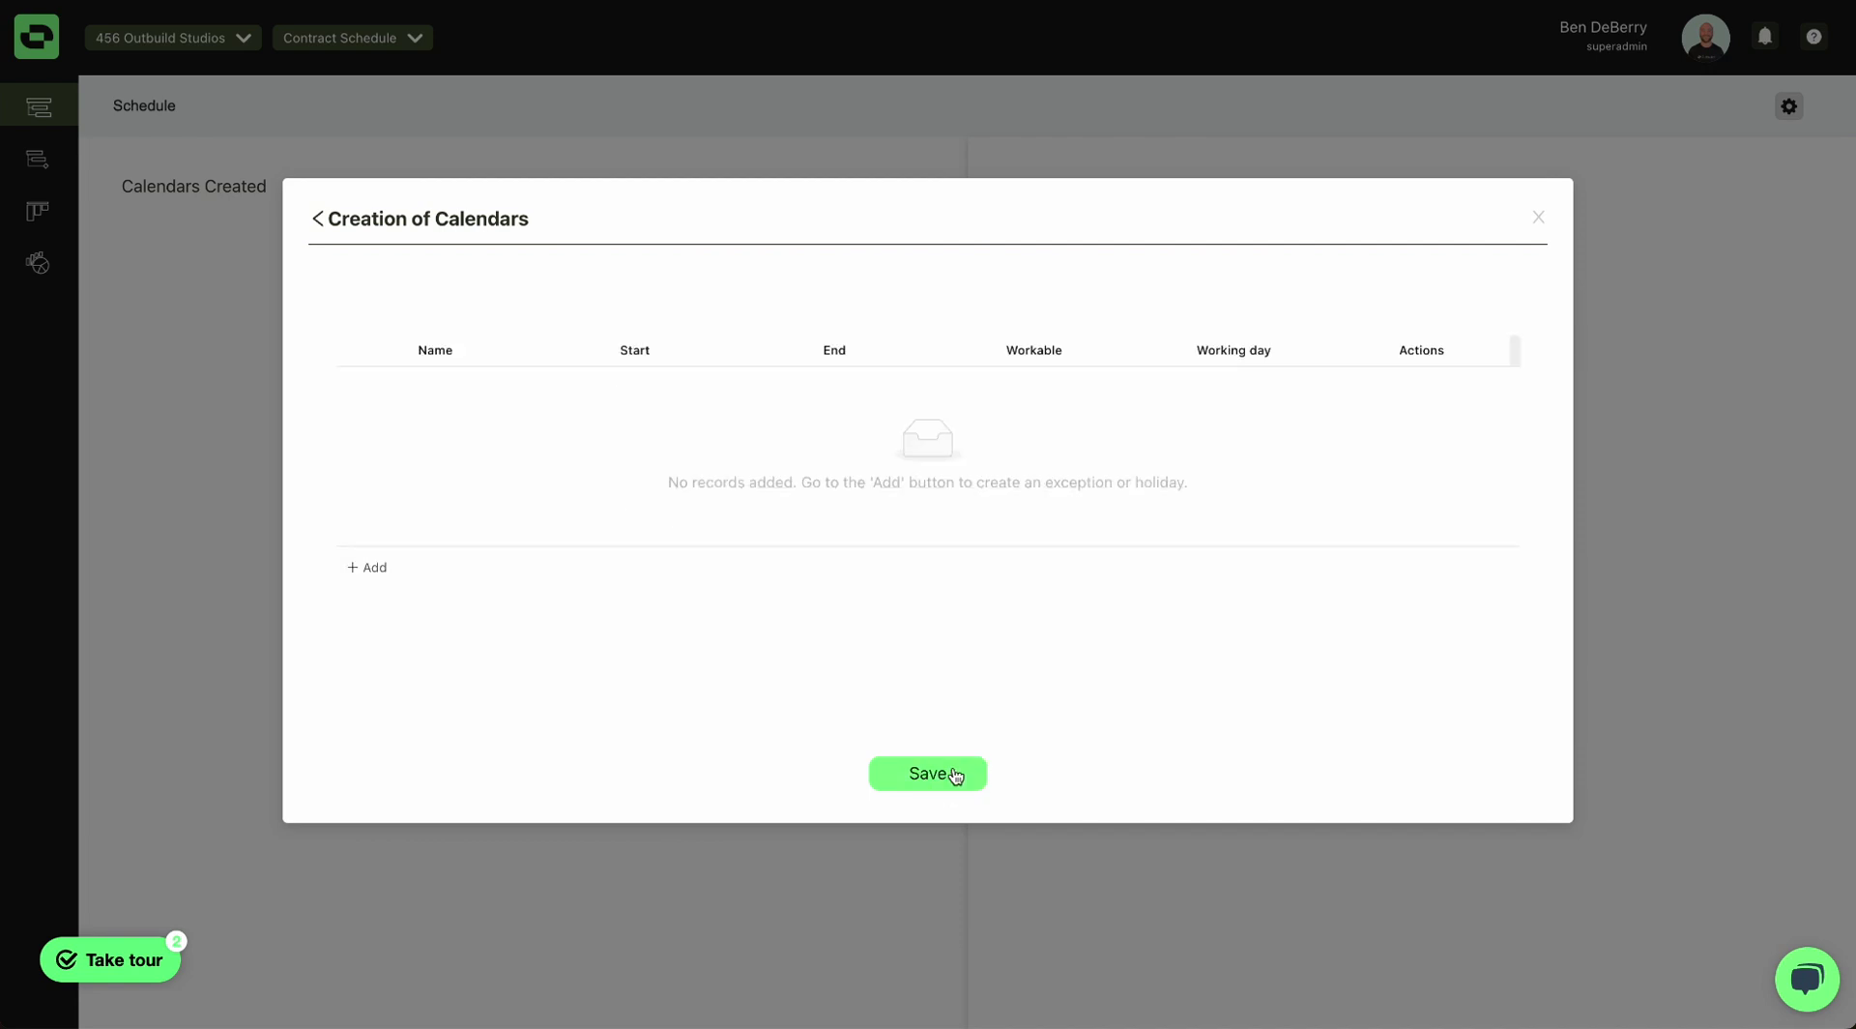
click(392, 569)
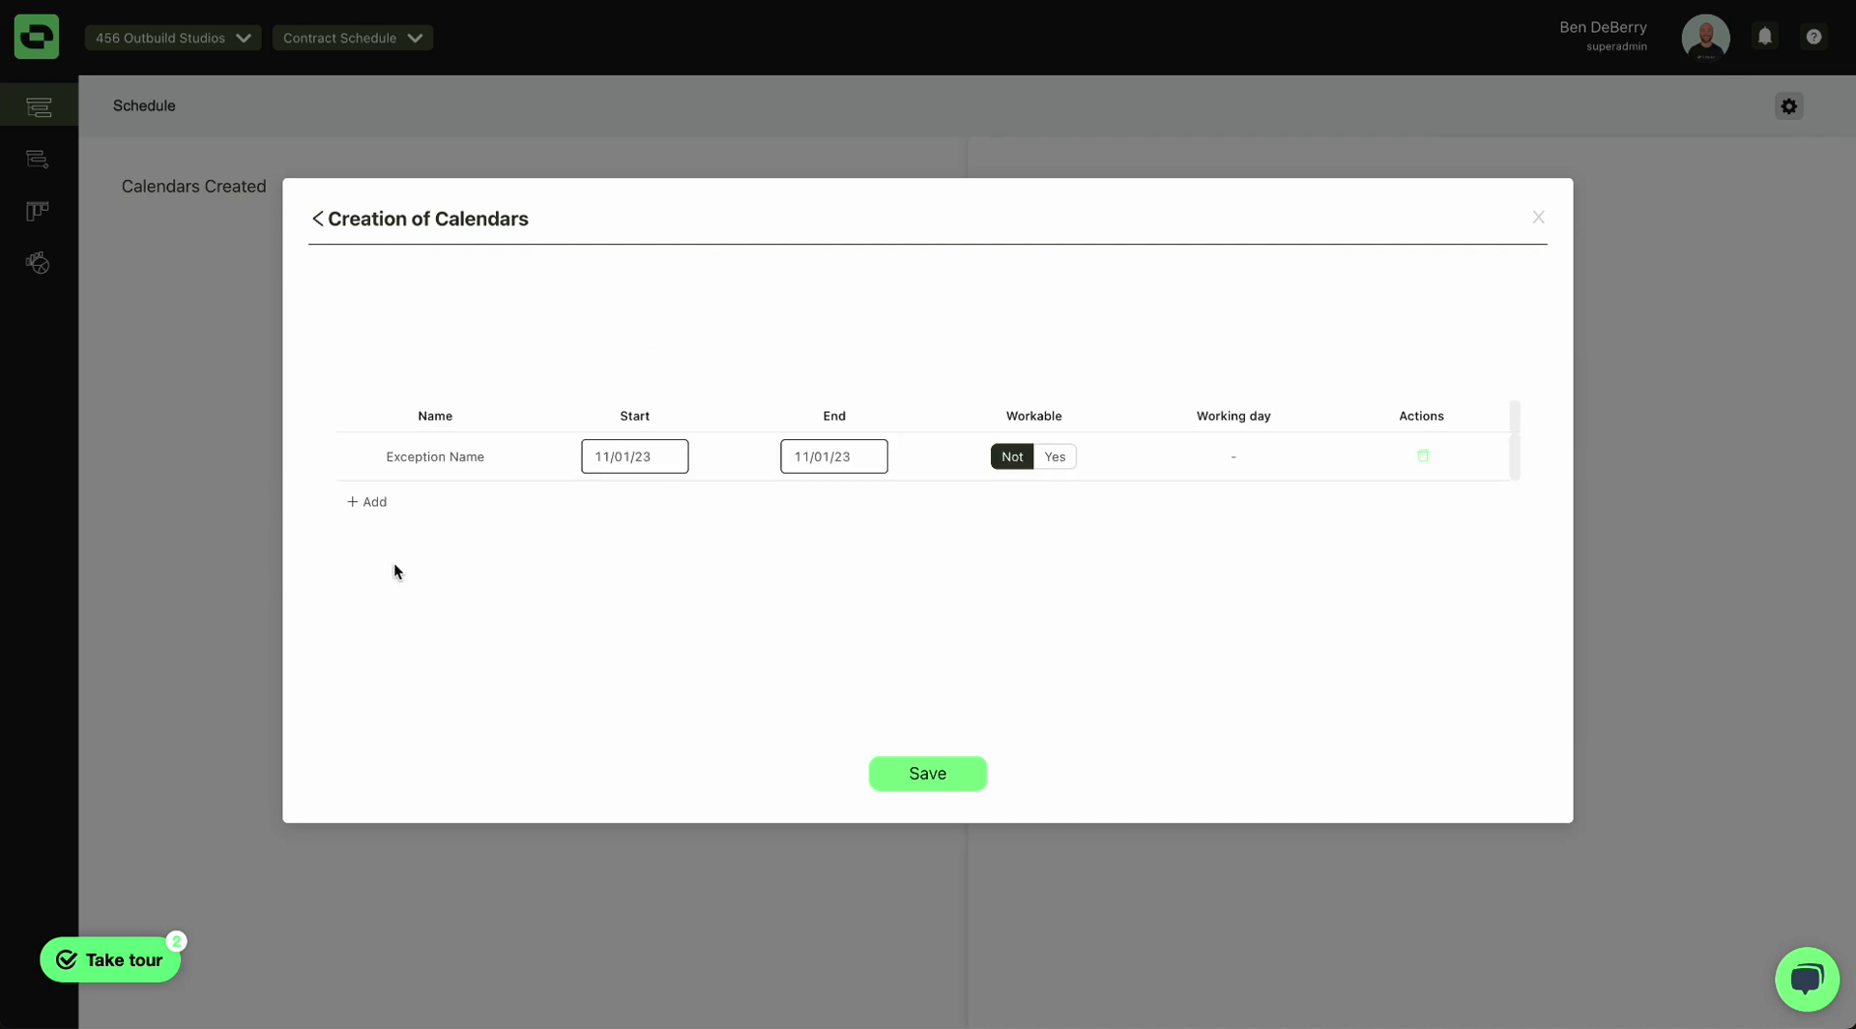
click(649, 451)
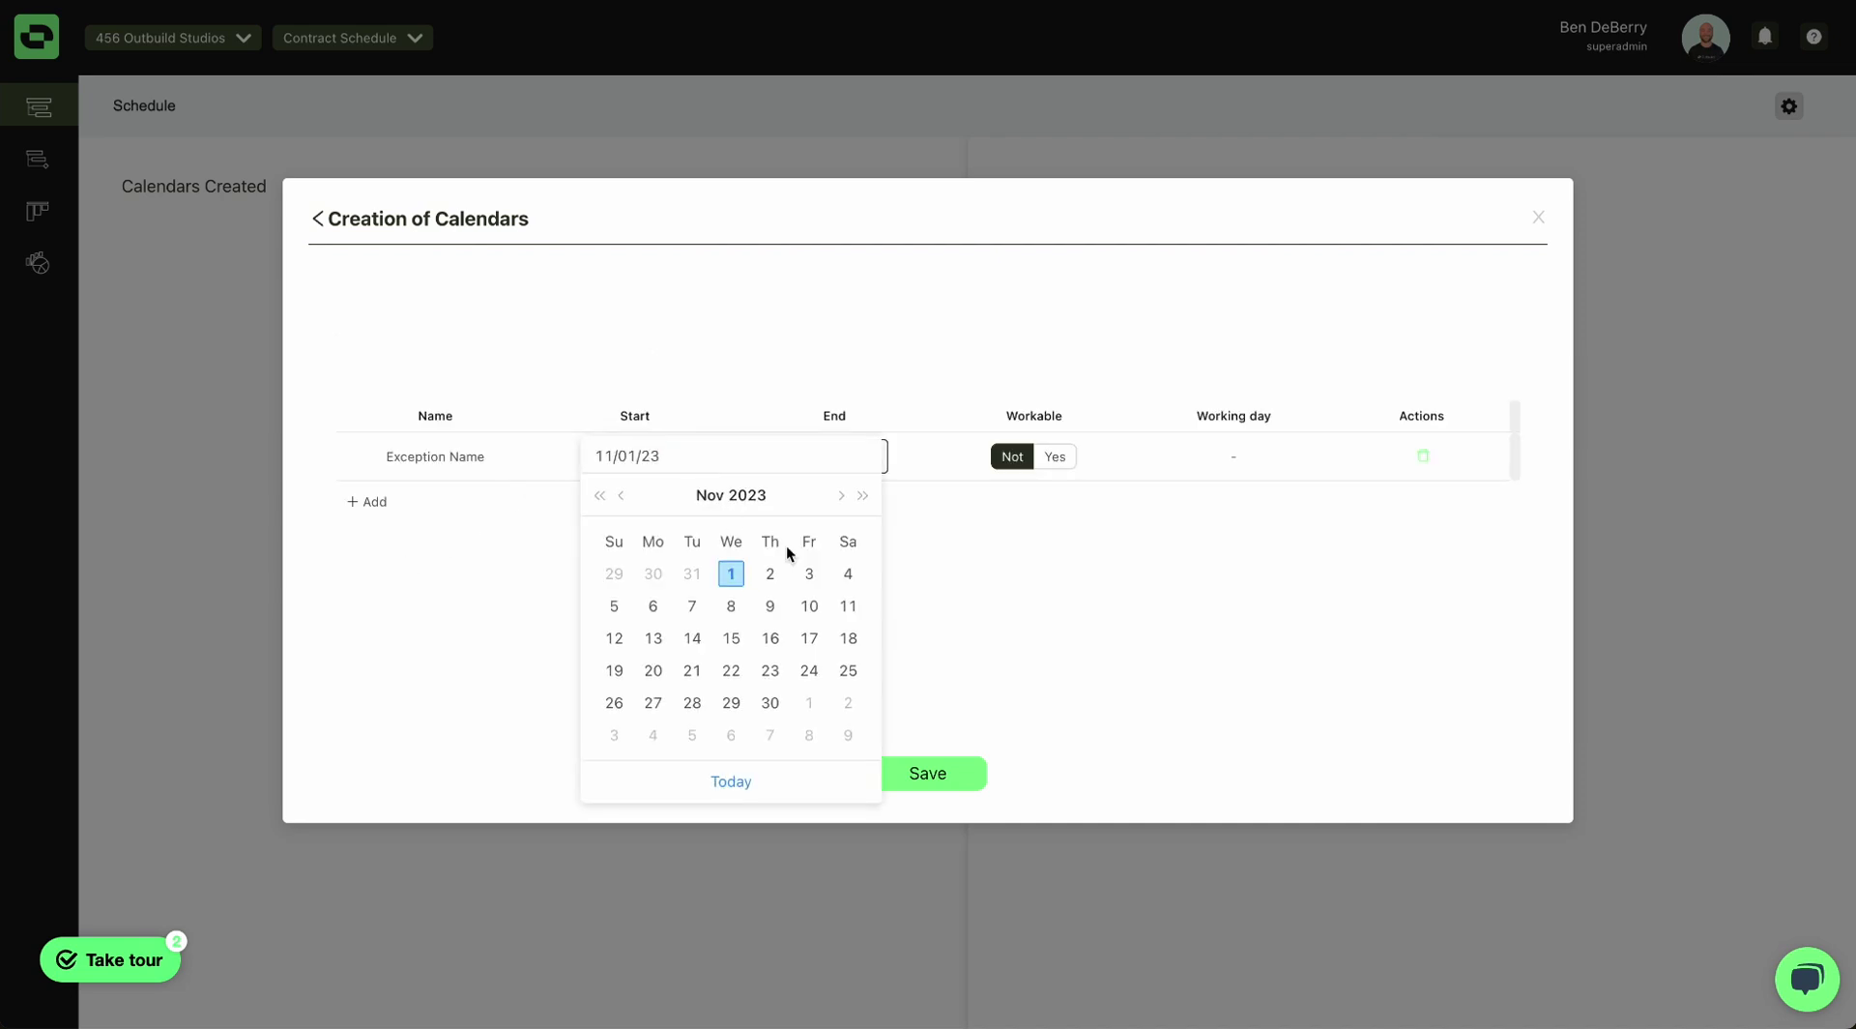
click(771, 670)
click(825, 454)
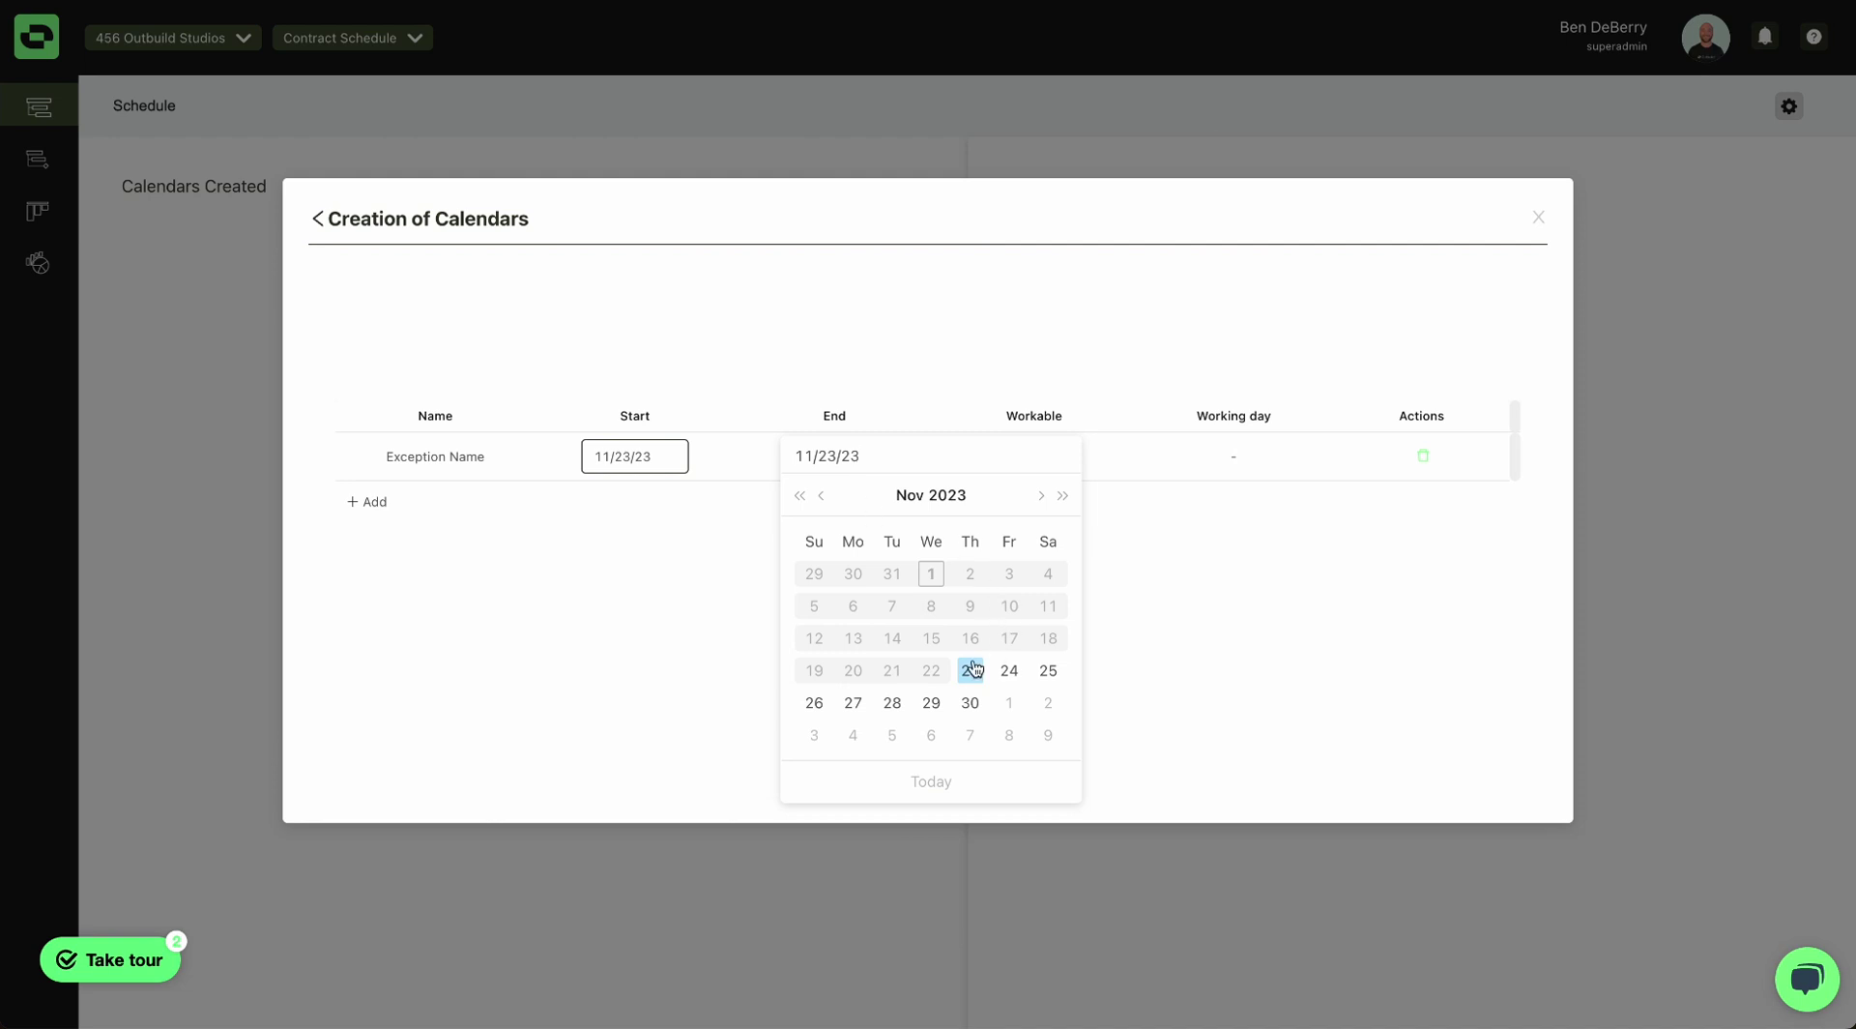
click(970, 669)
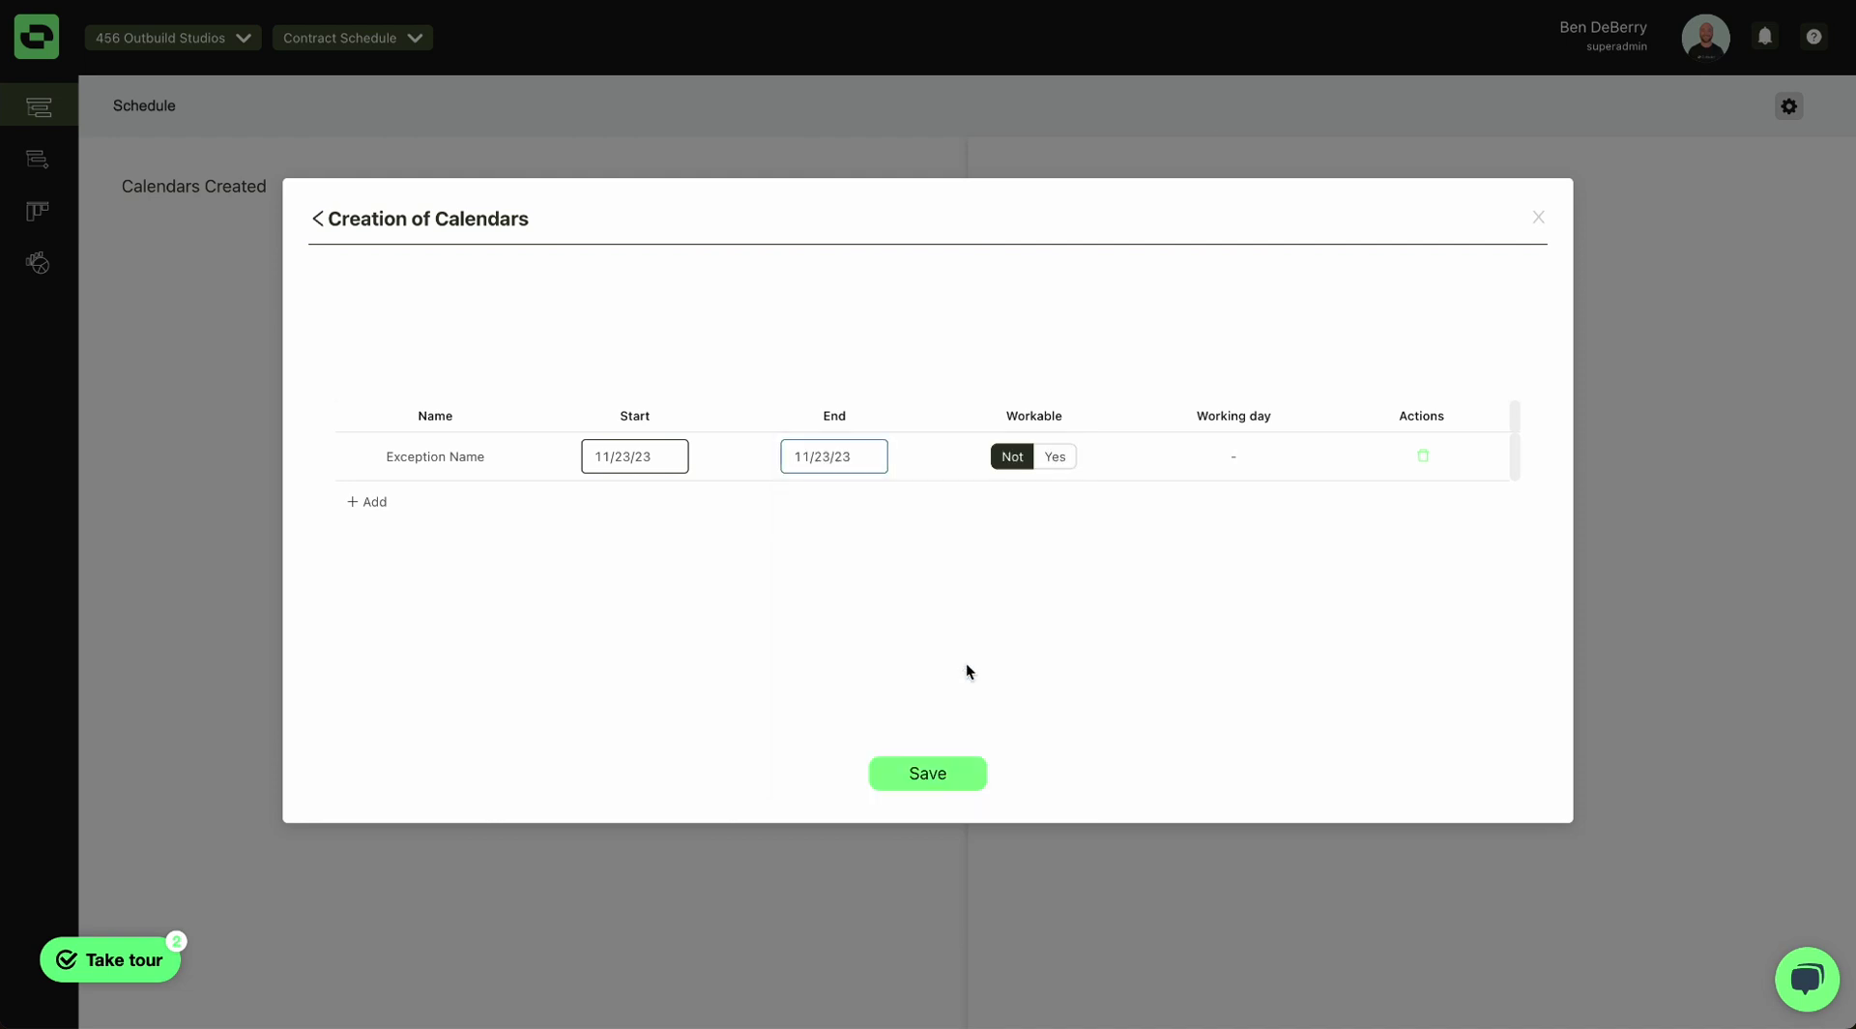
Name the exception 'Thanksgiving' and save the calendar.
click(453, 459)
triple_click(455, 462)
text(Thankagiving)
click(416, 458)
key(BackSpace)
text(s)
click(928, 776)
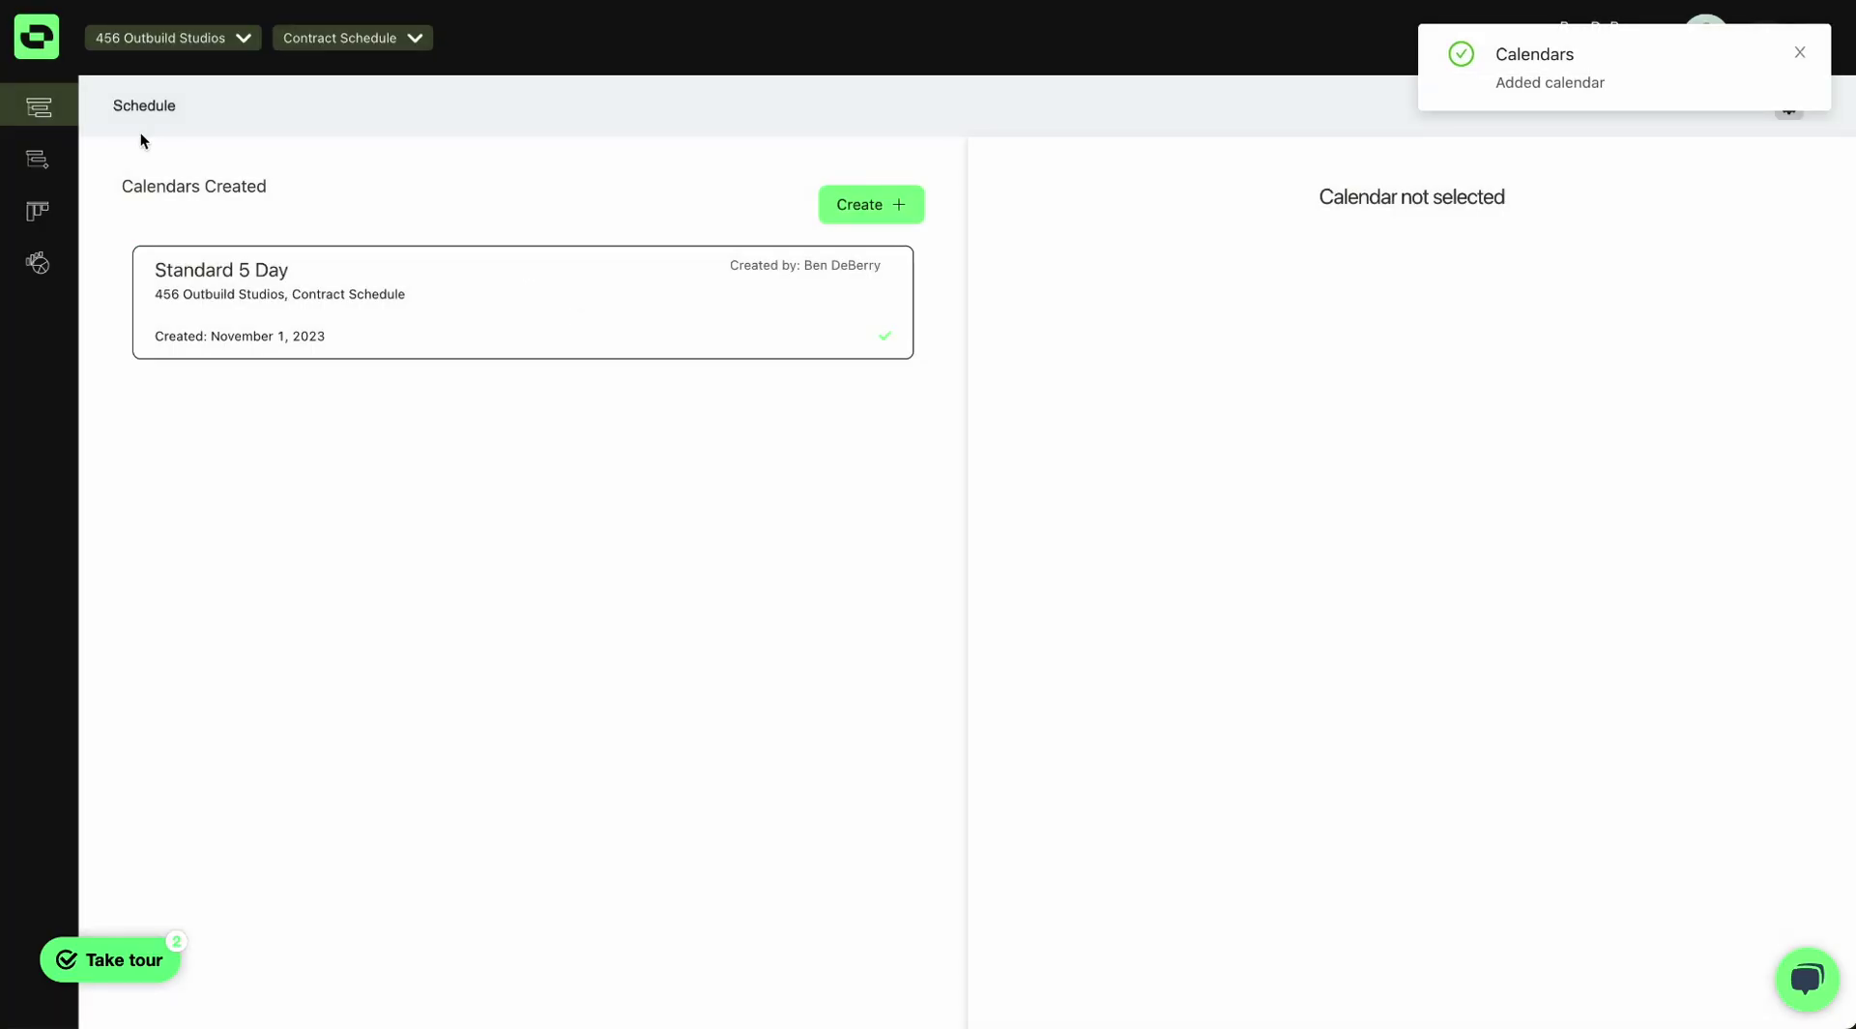
In the schedule, rename the top row 'Project 1' and the next rows 'Earthwork', 'Foundations', 'Core & Shell'.
click(53, 105)
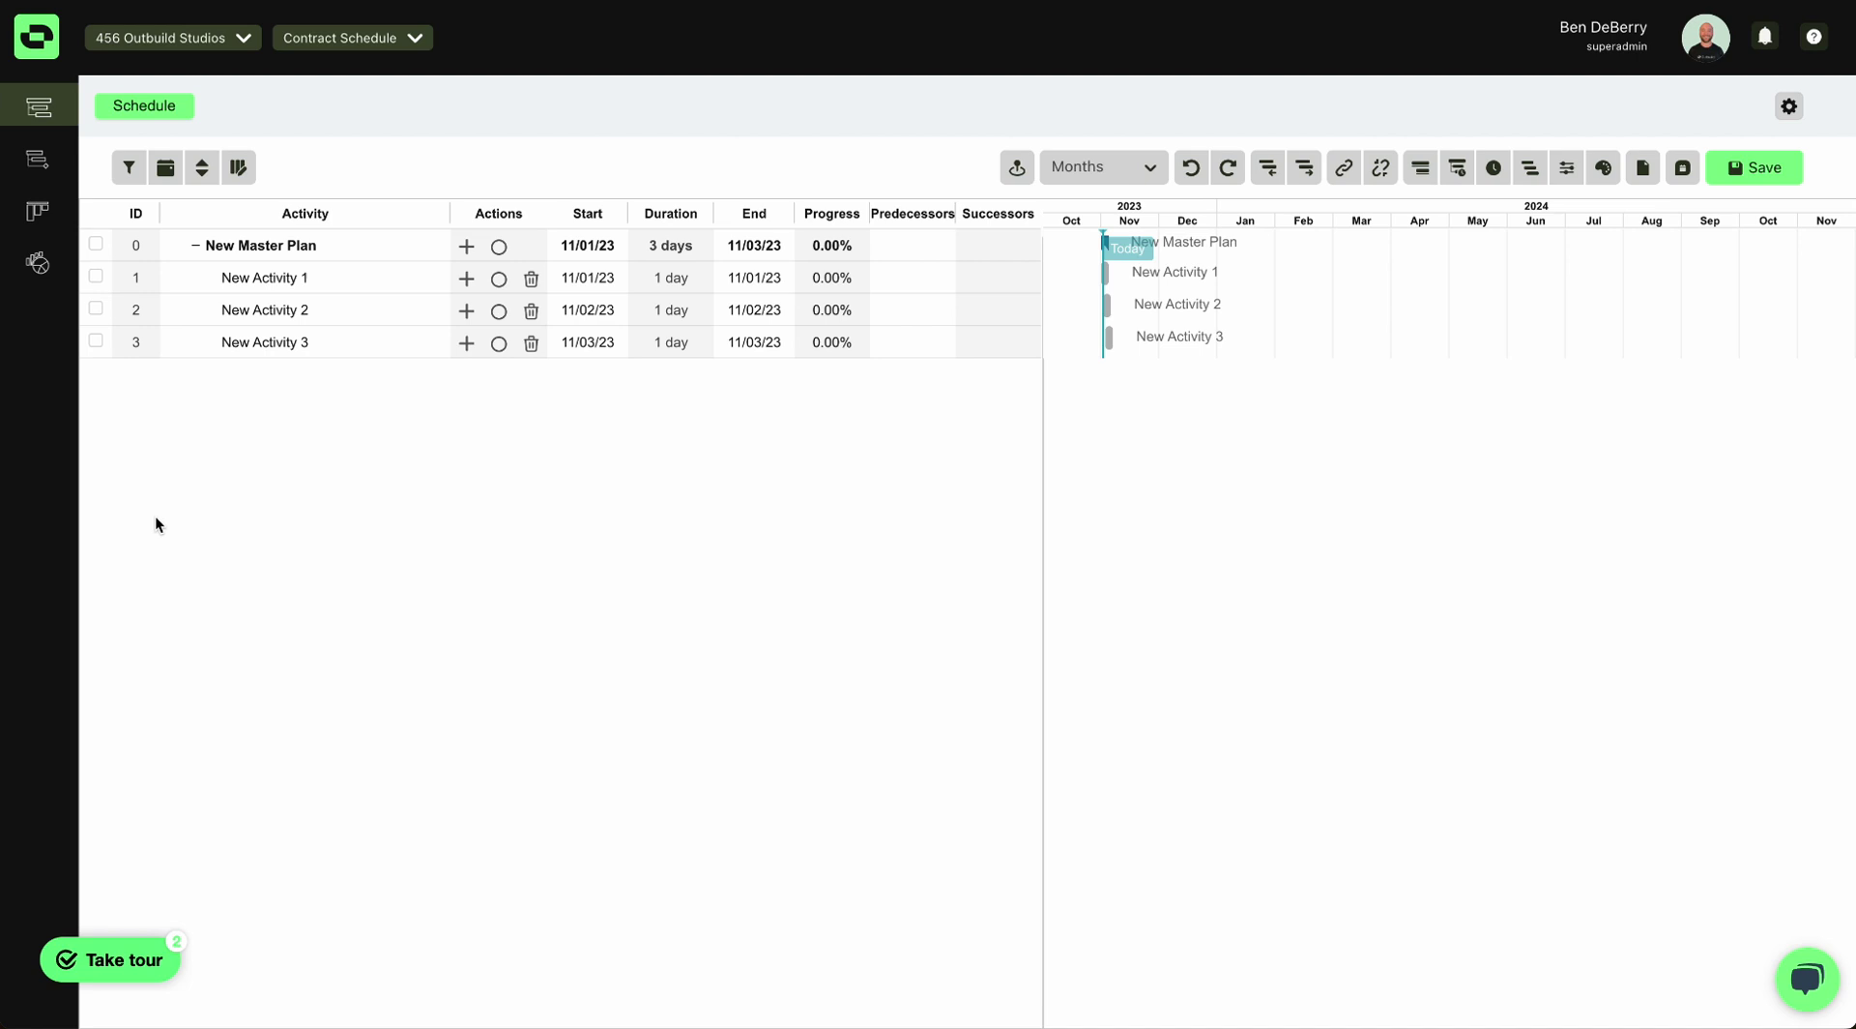
double_click(339, 243)
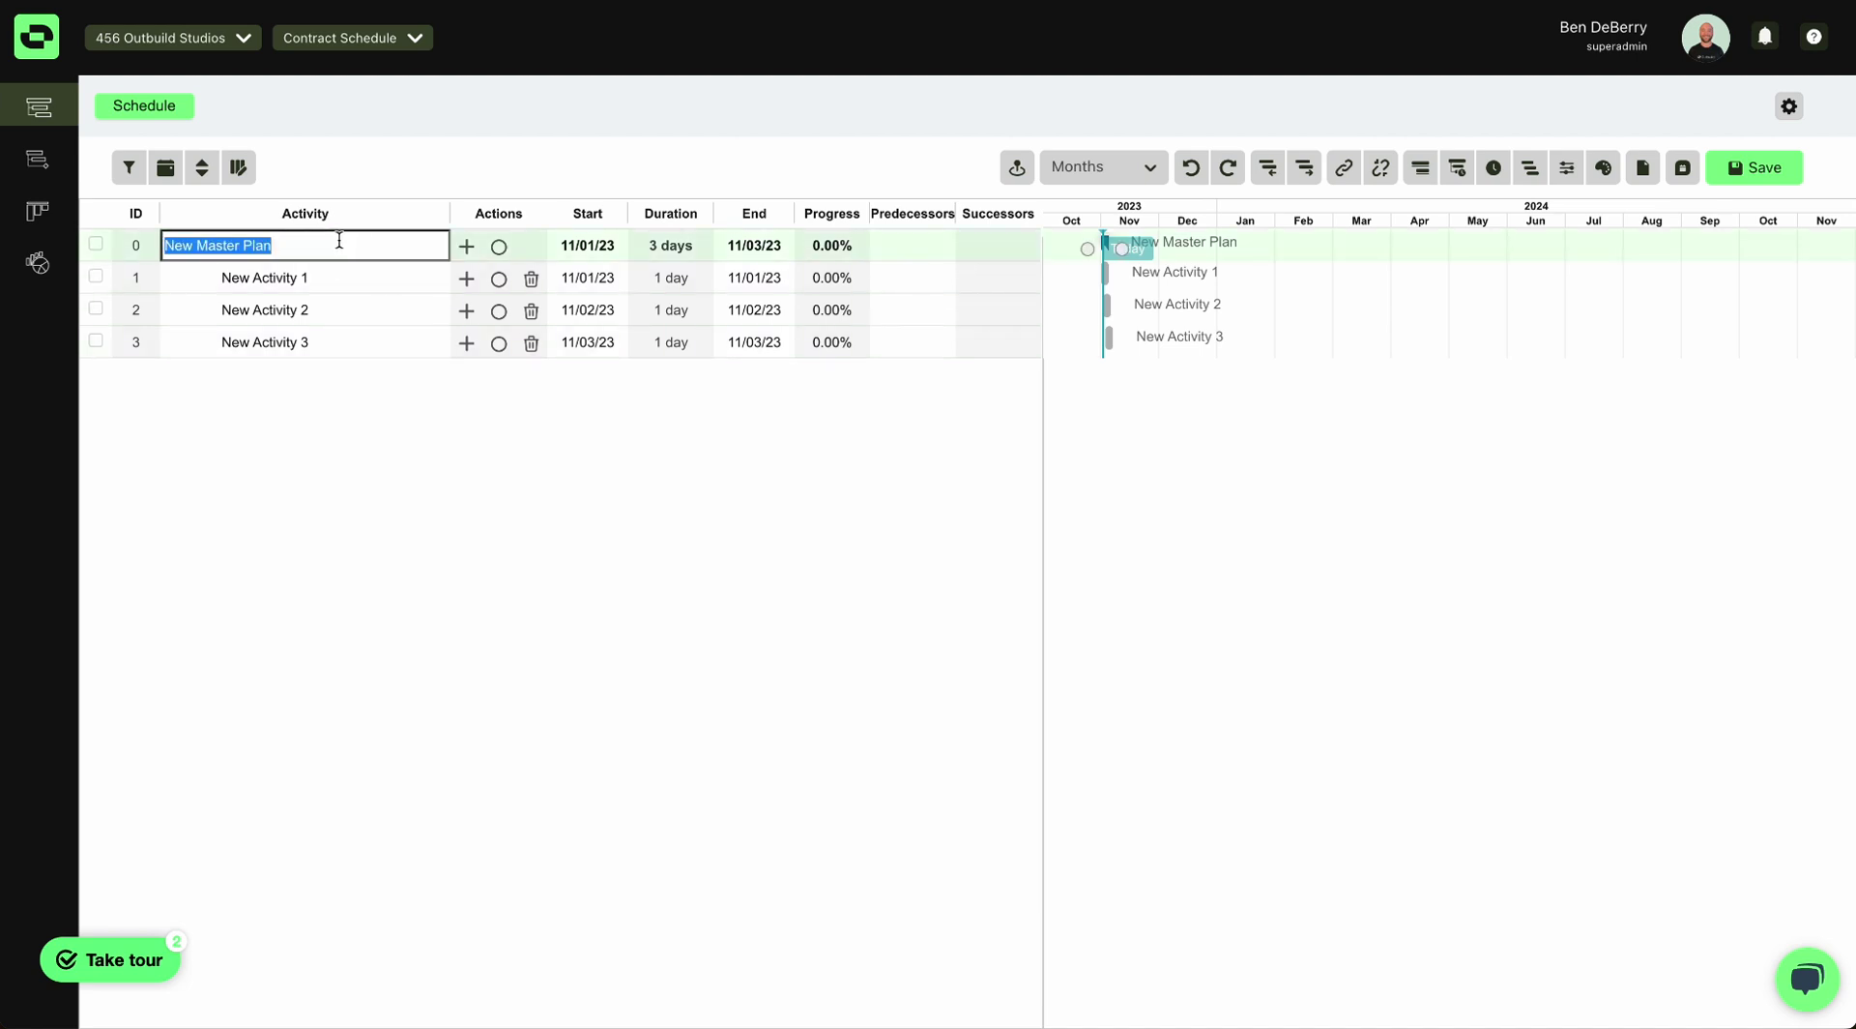
text(Project 1)
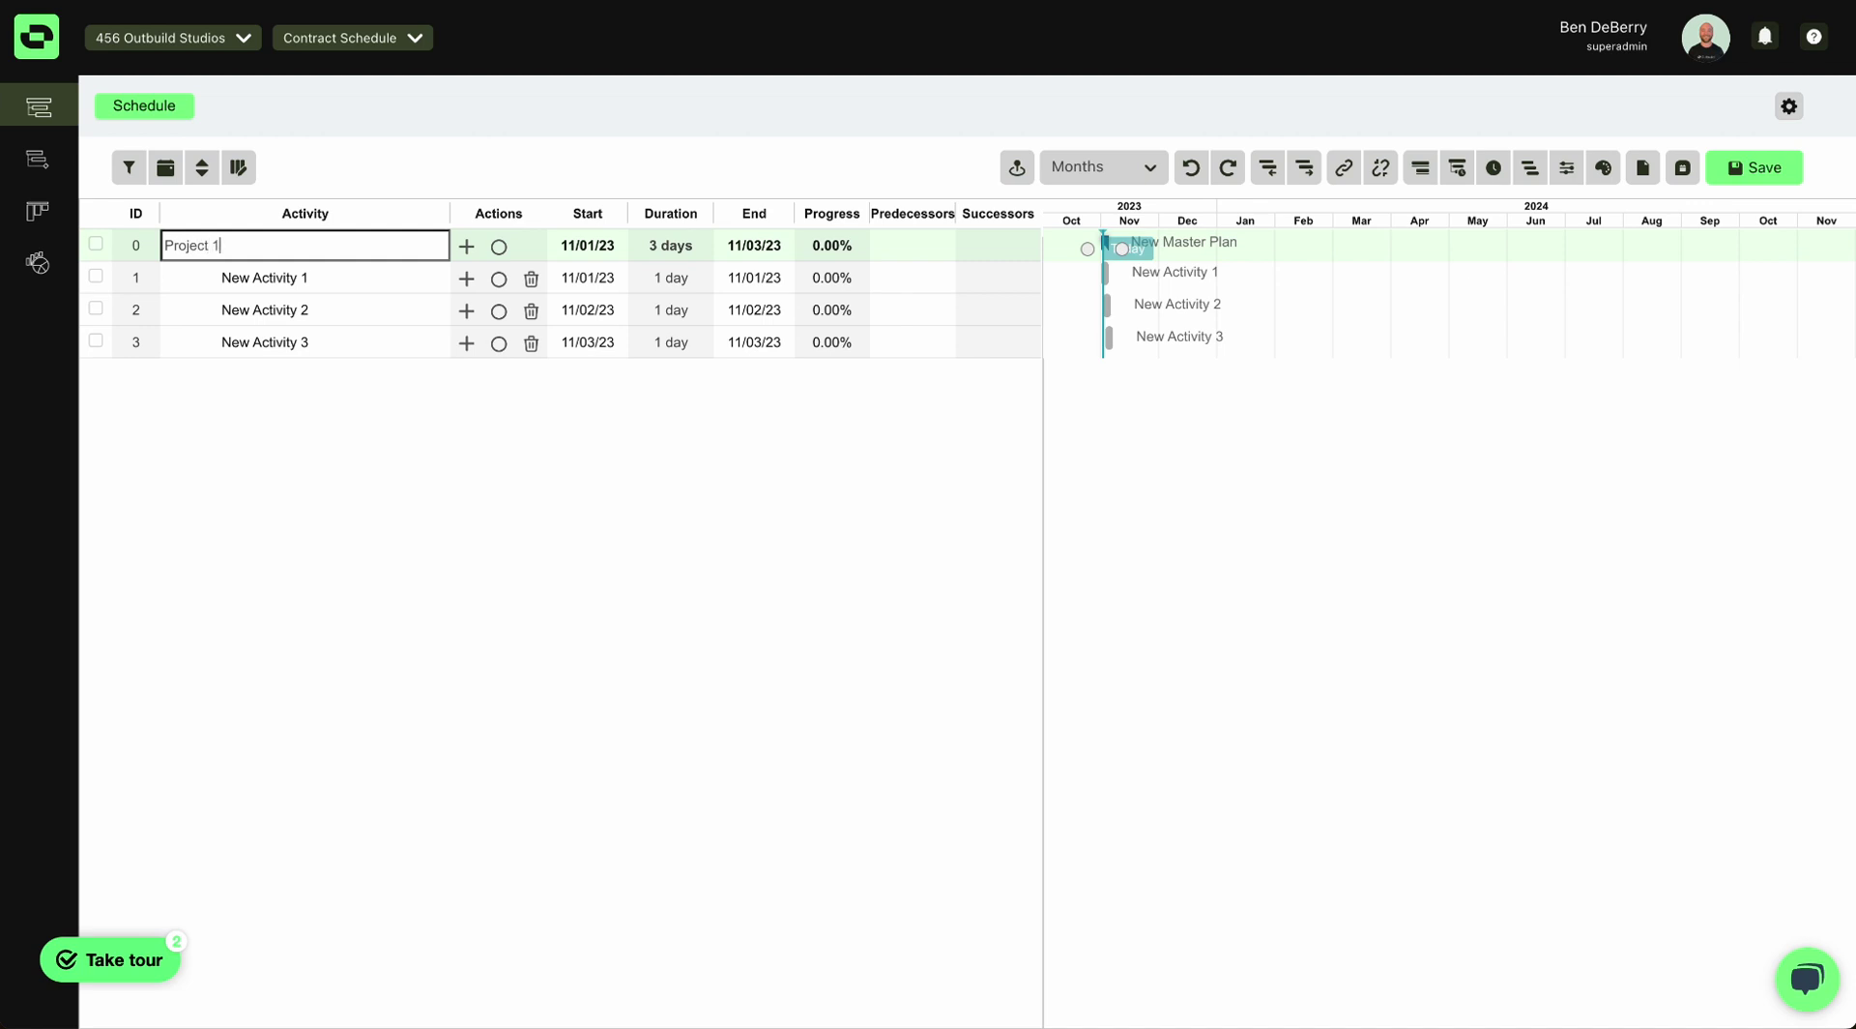
key(Return)
text(Earthwork)
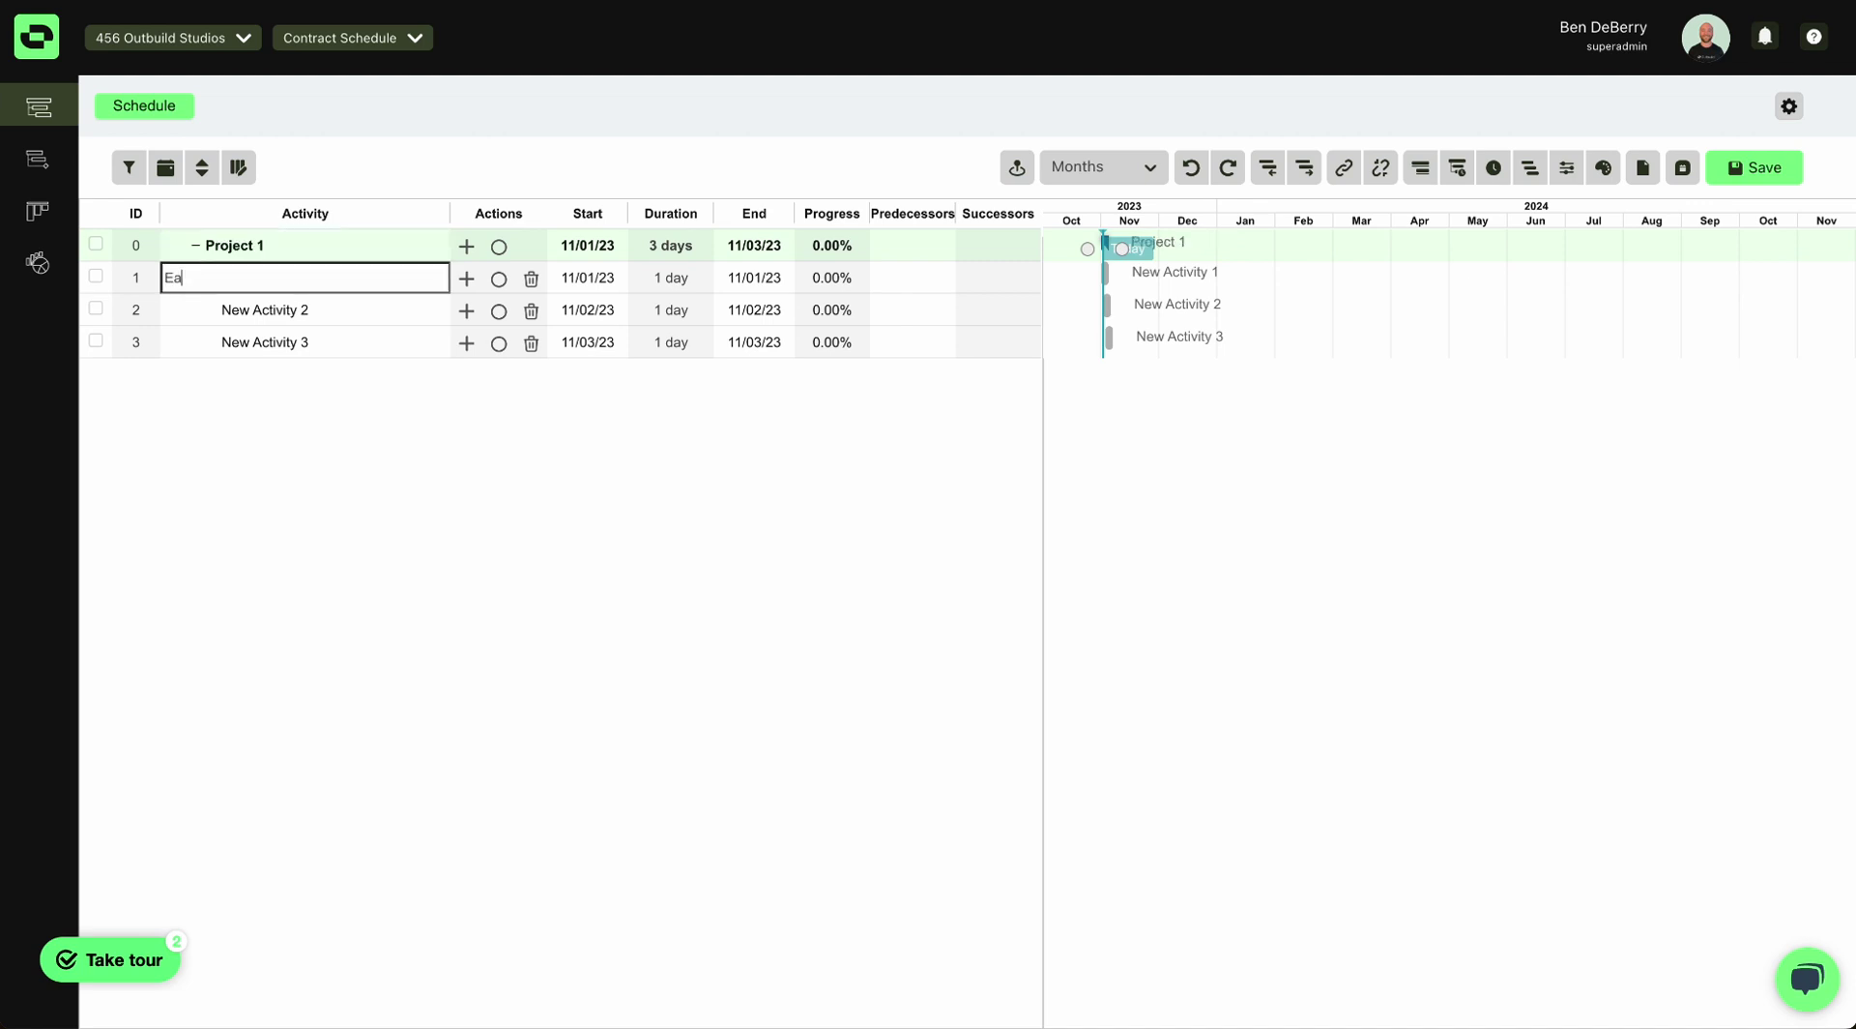
key(Return)
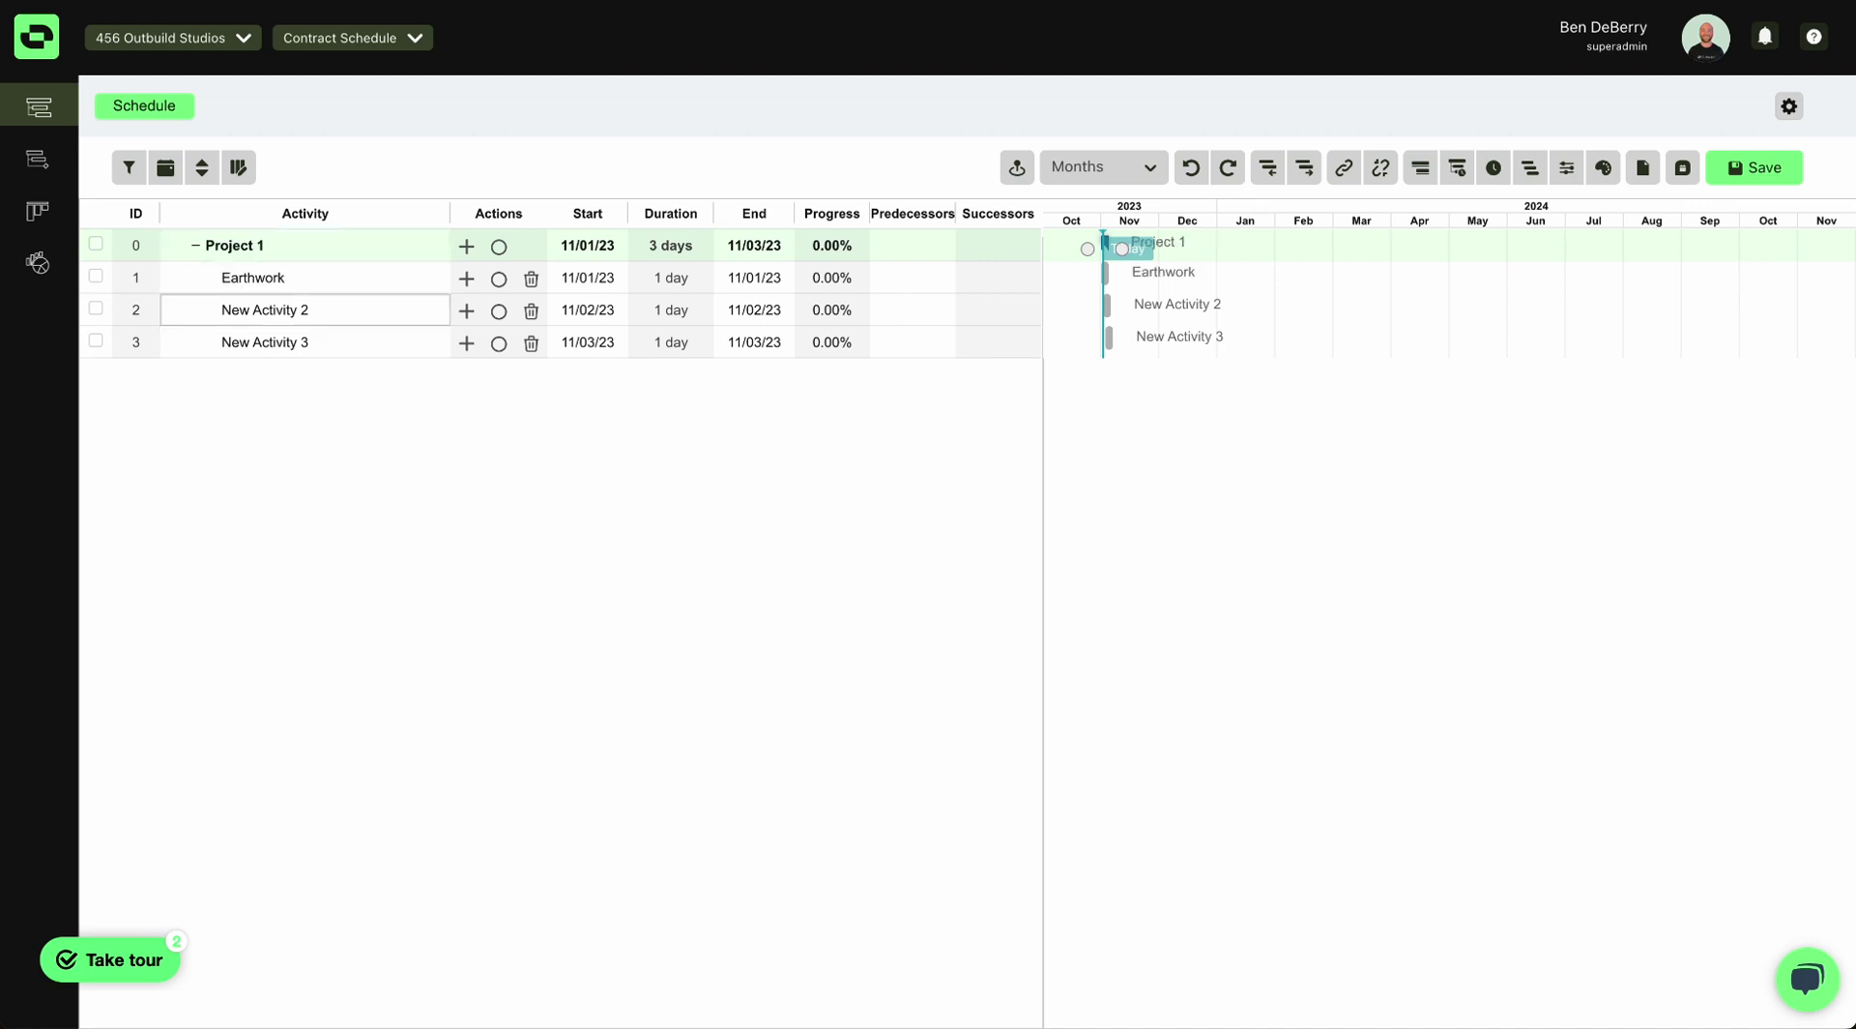
text(Fou)
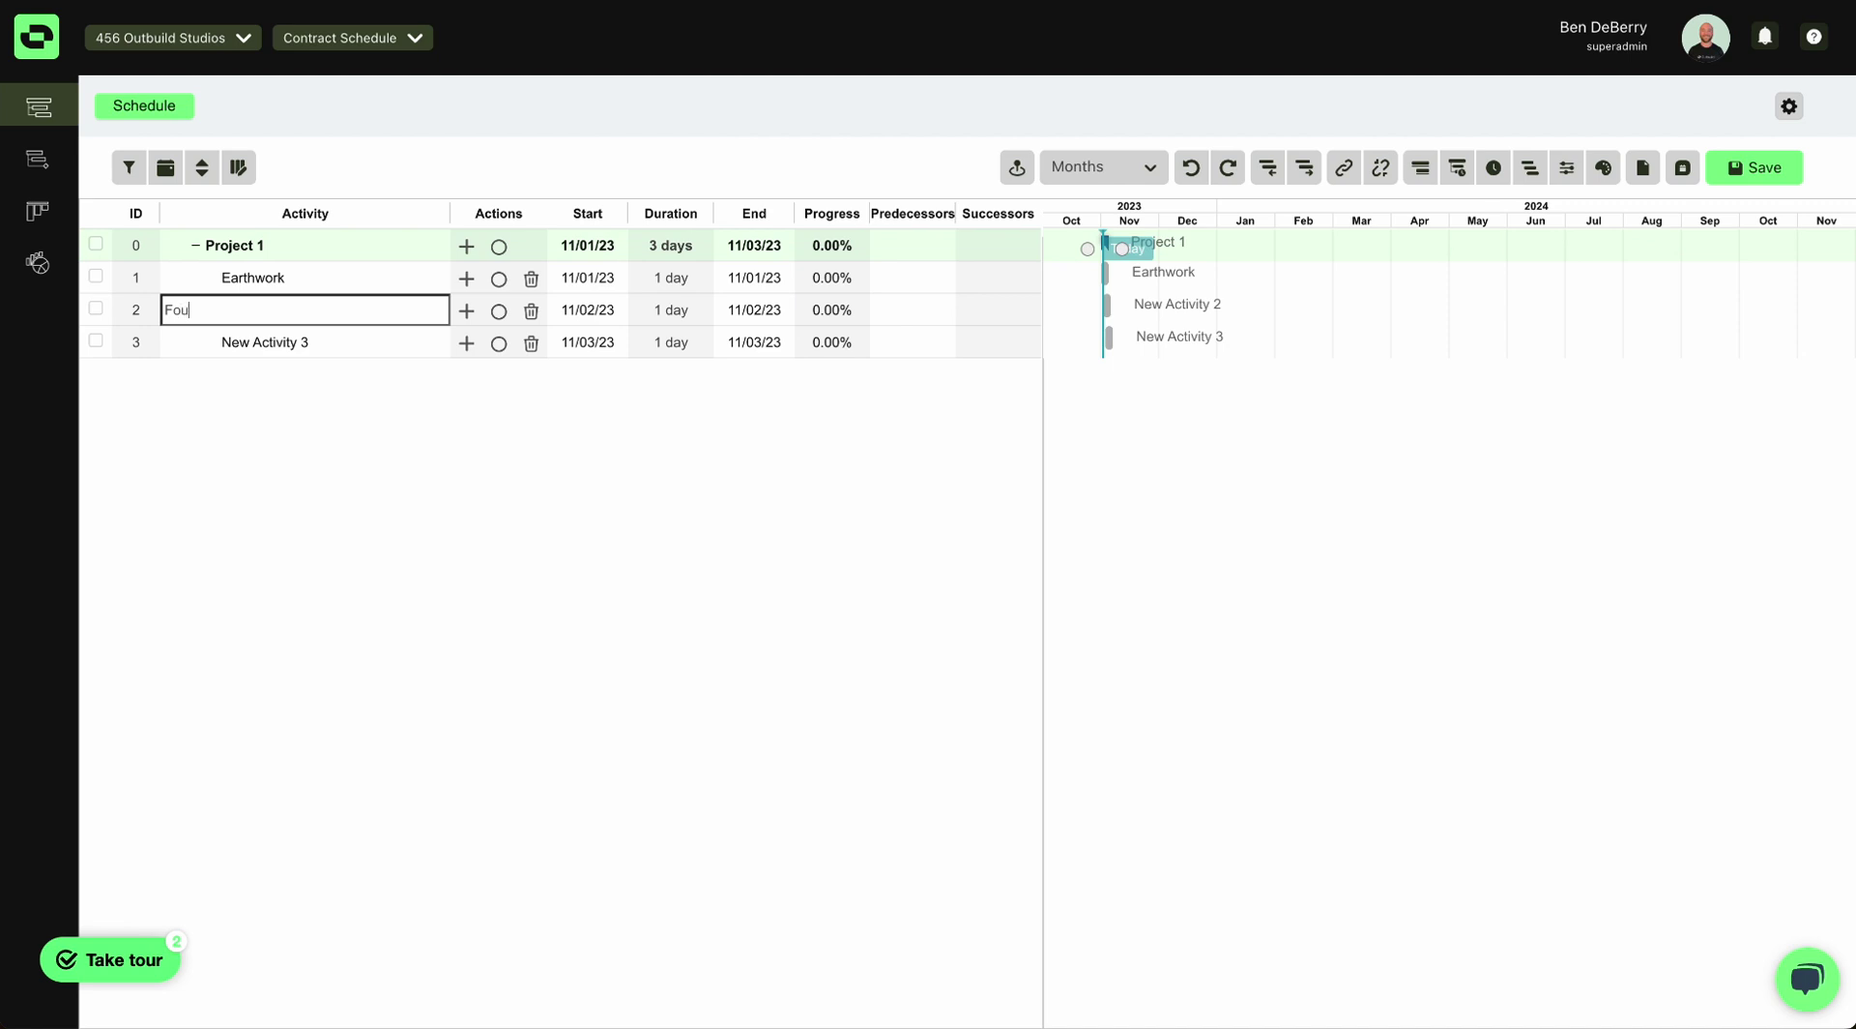
text(ndations)
key(Return)
text(C)
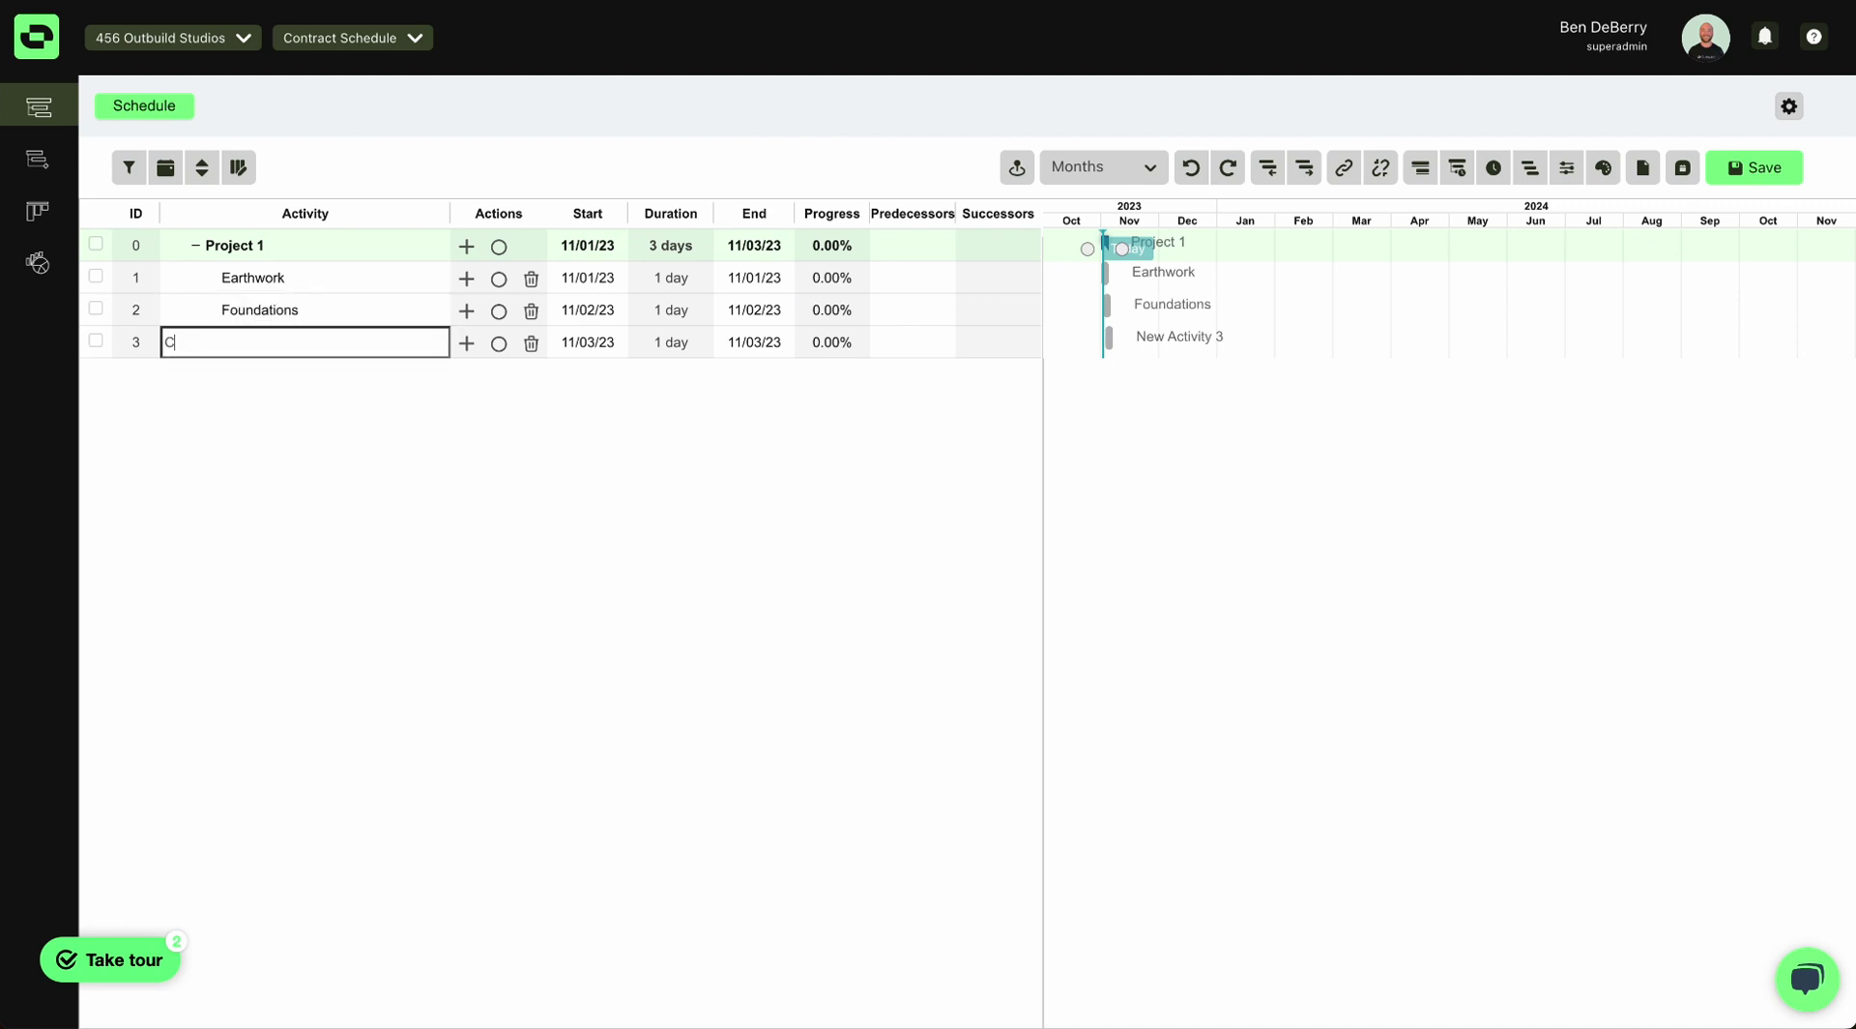
text(ore & Shell)
key(Return)
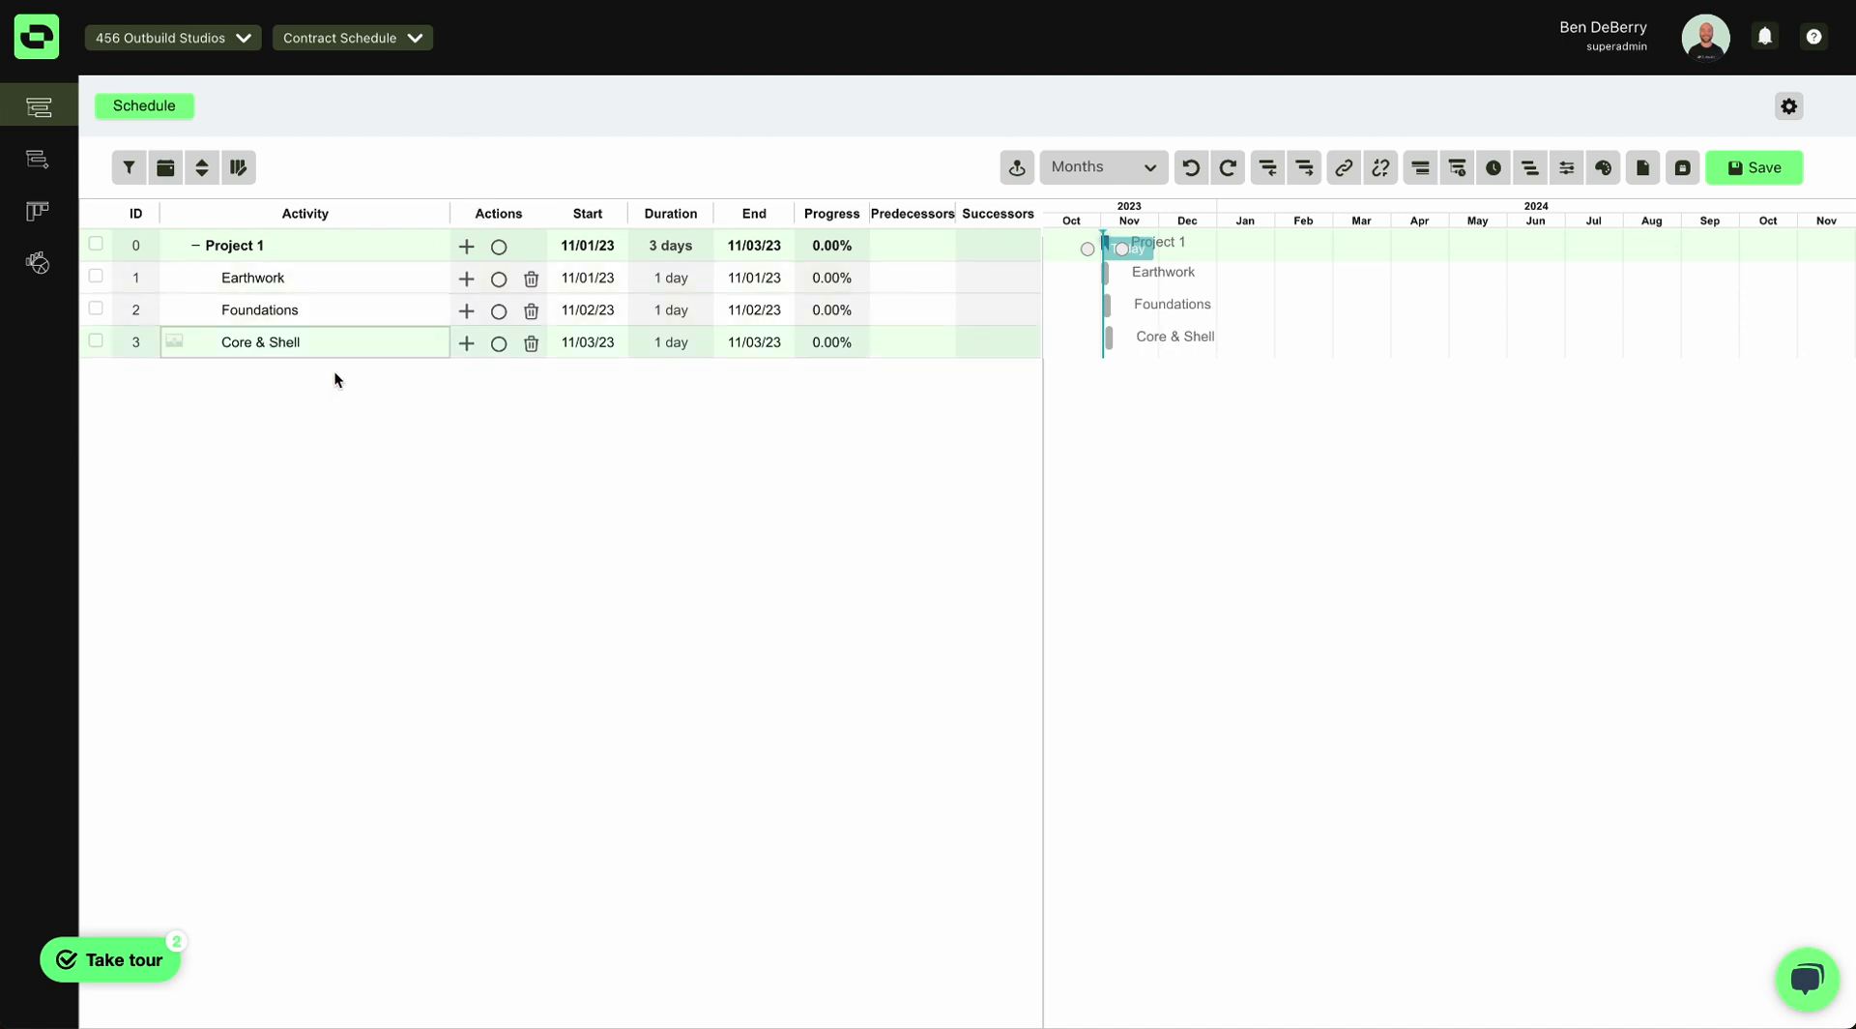
Add four activities under Project 1: Interior Work, Parking Structure, Exterior and Closeout.
click(467, 247)
click(467, 247)
click(467, 246)
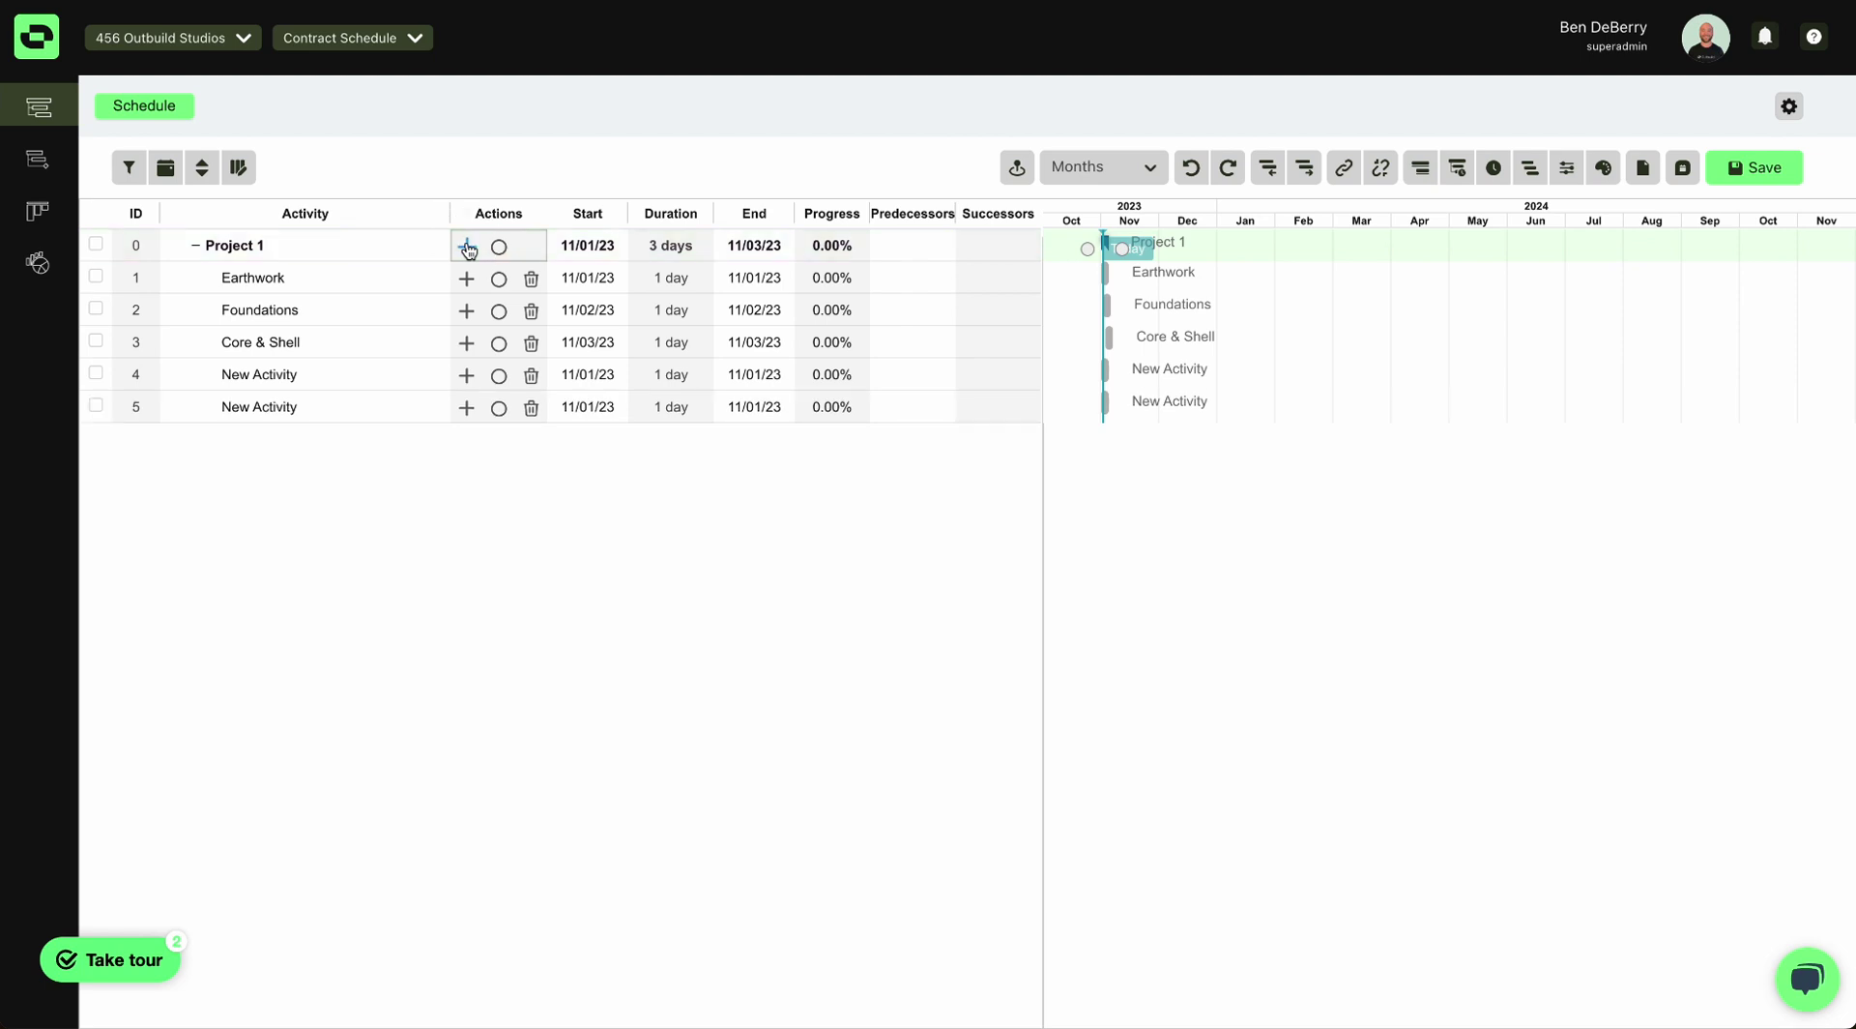
click(467, 247)
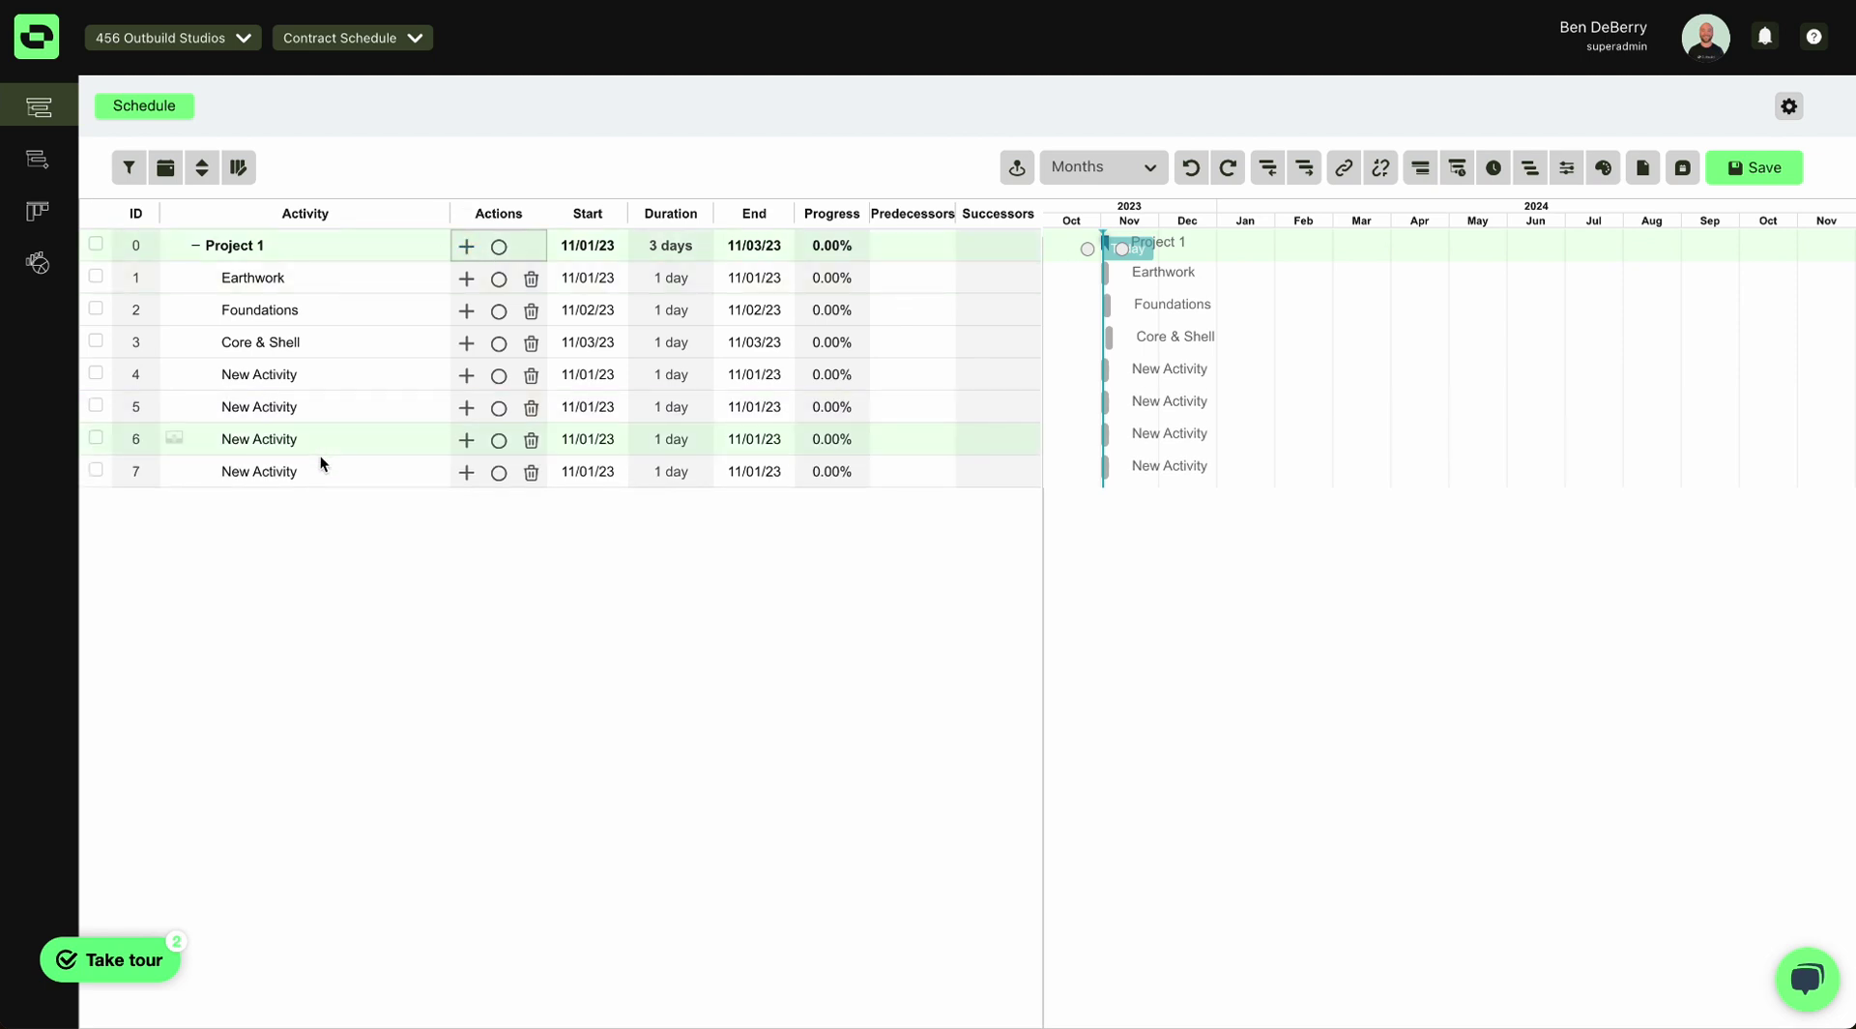
click(345, 377)
click(341, 373)
text(Interior Work)
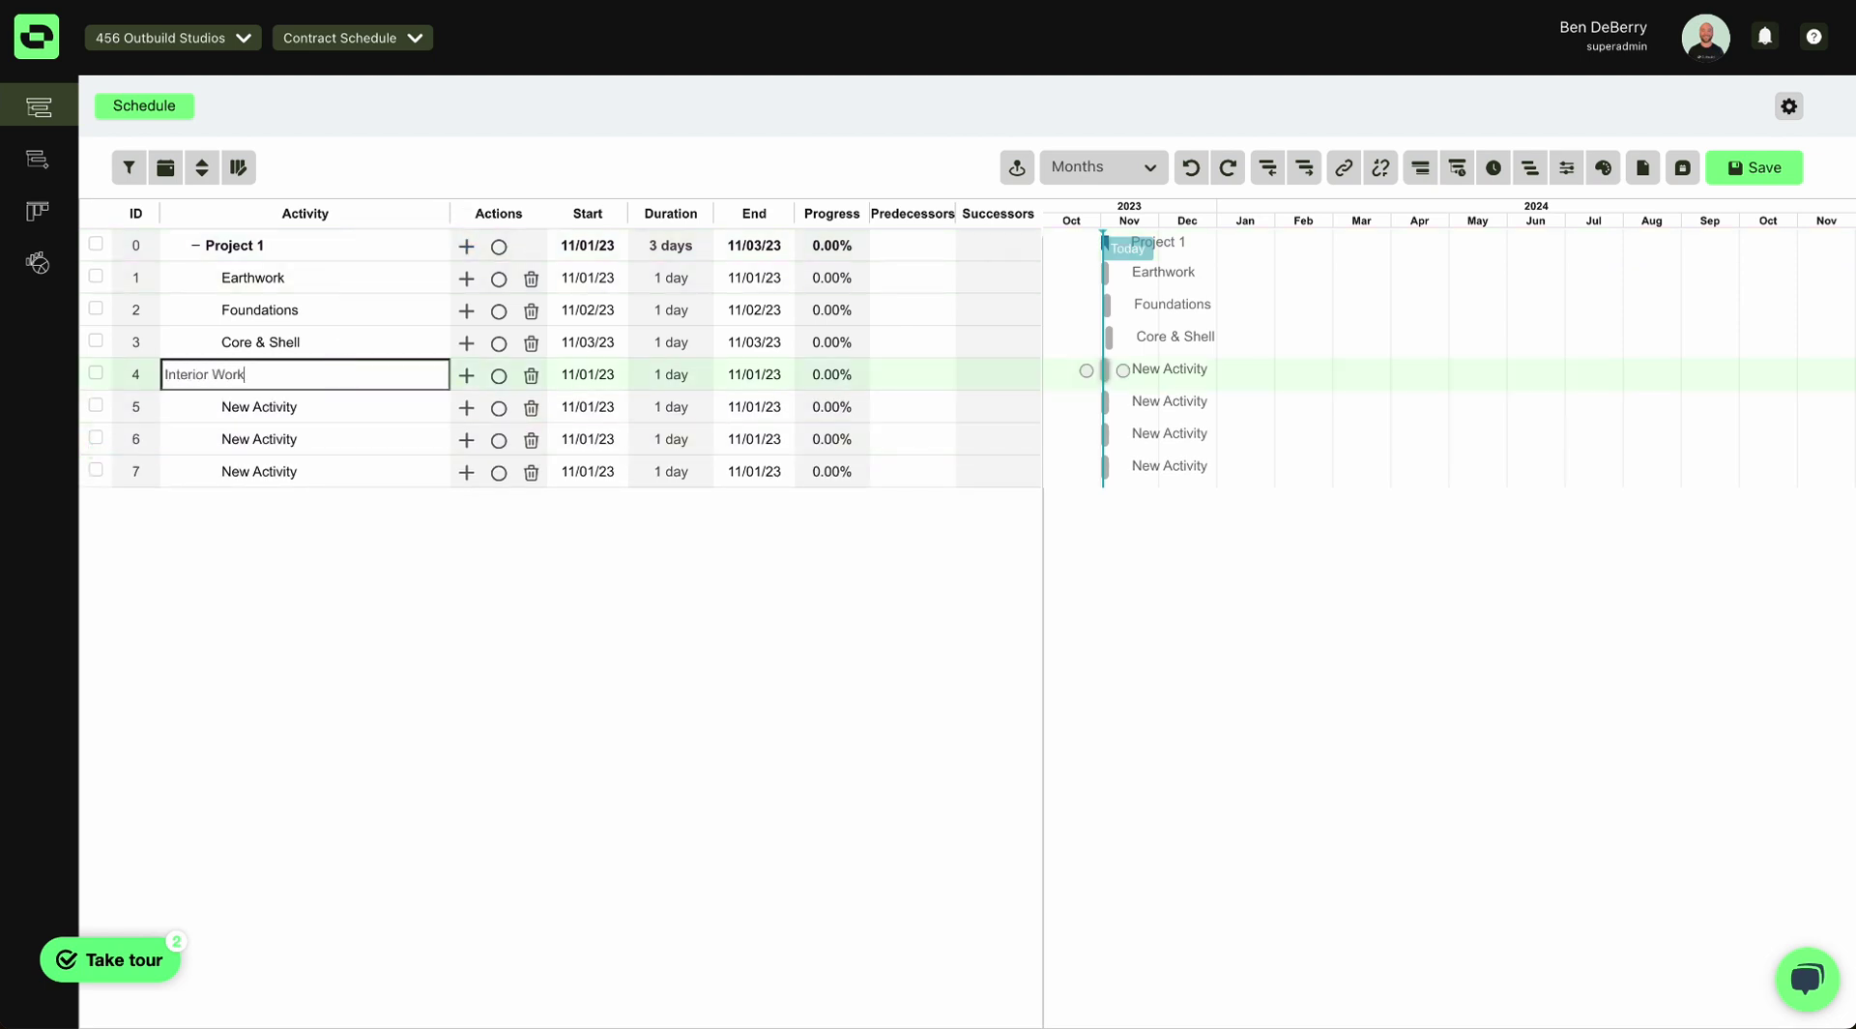
key(Return)
text(Parking Structure)
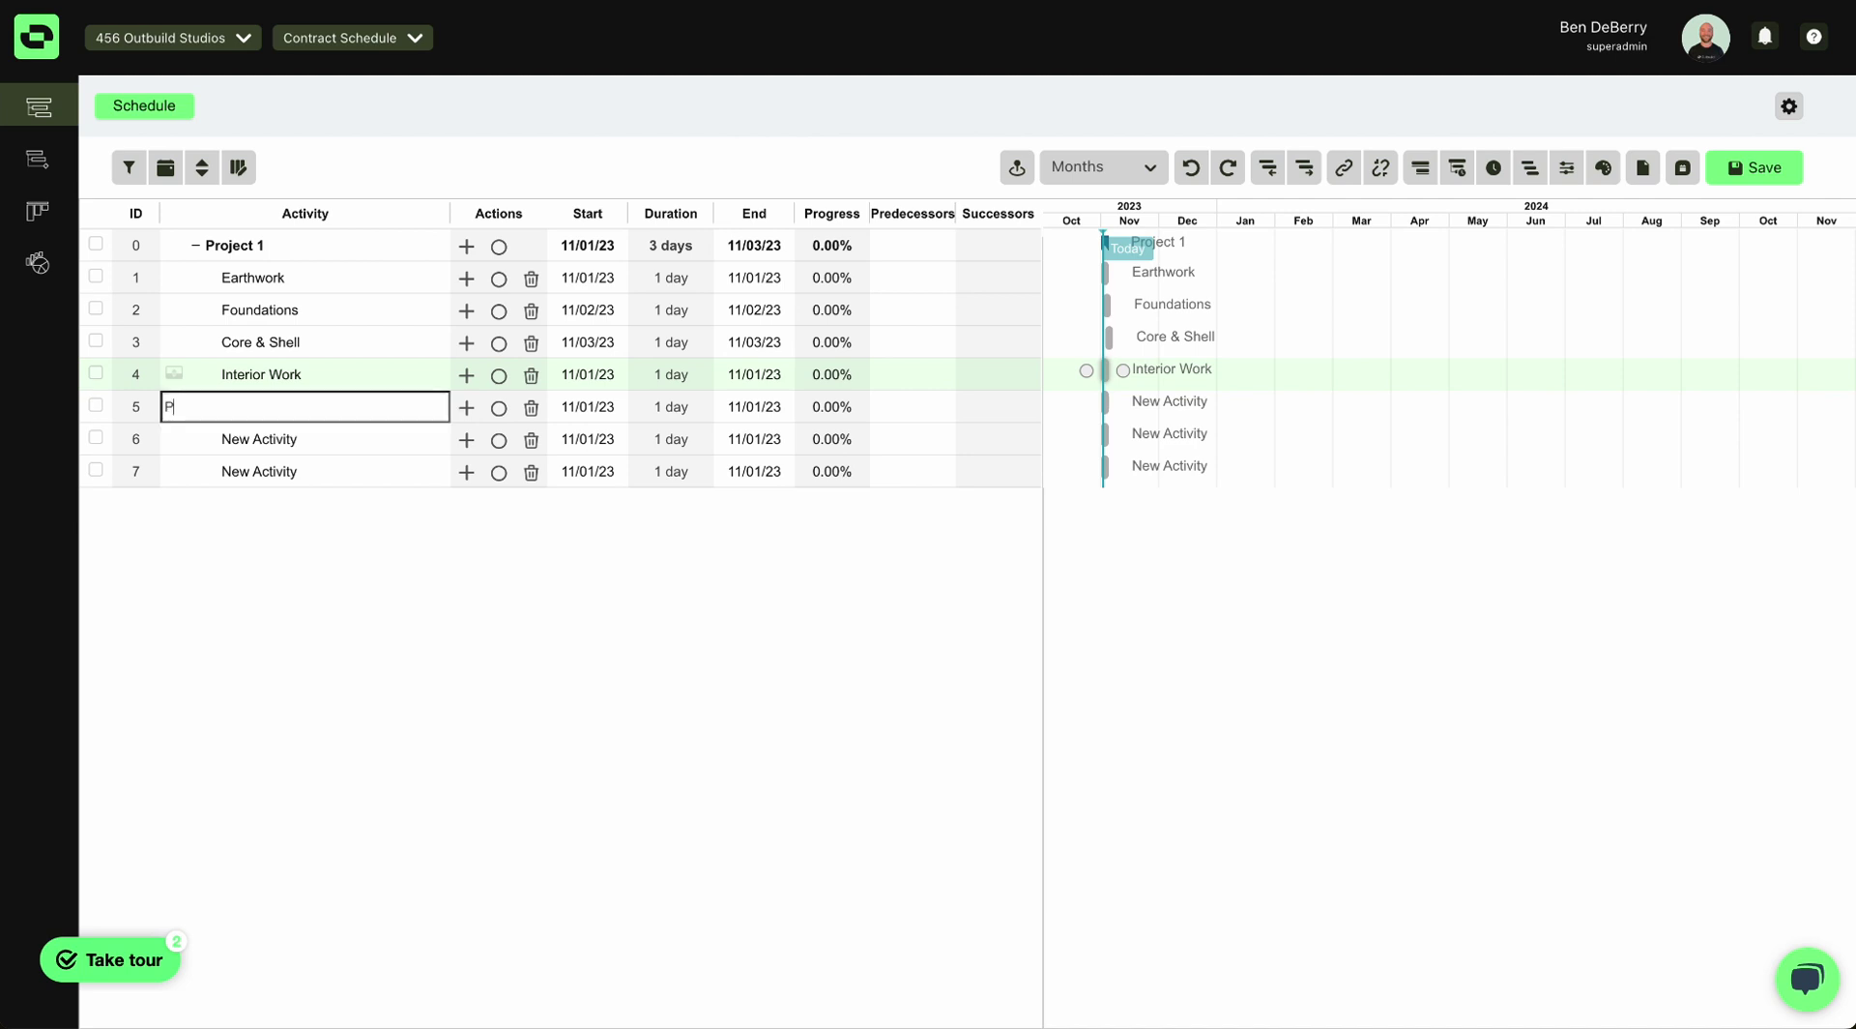
key(Return)
text(Exterior)
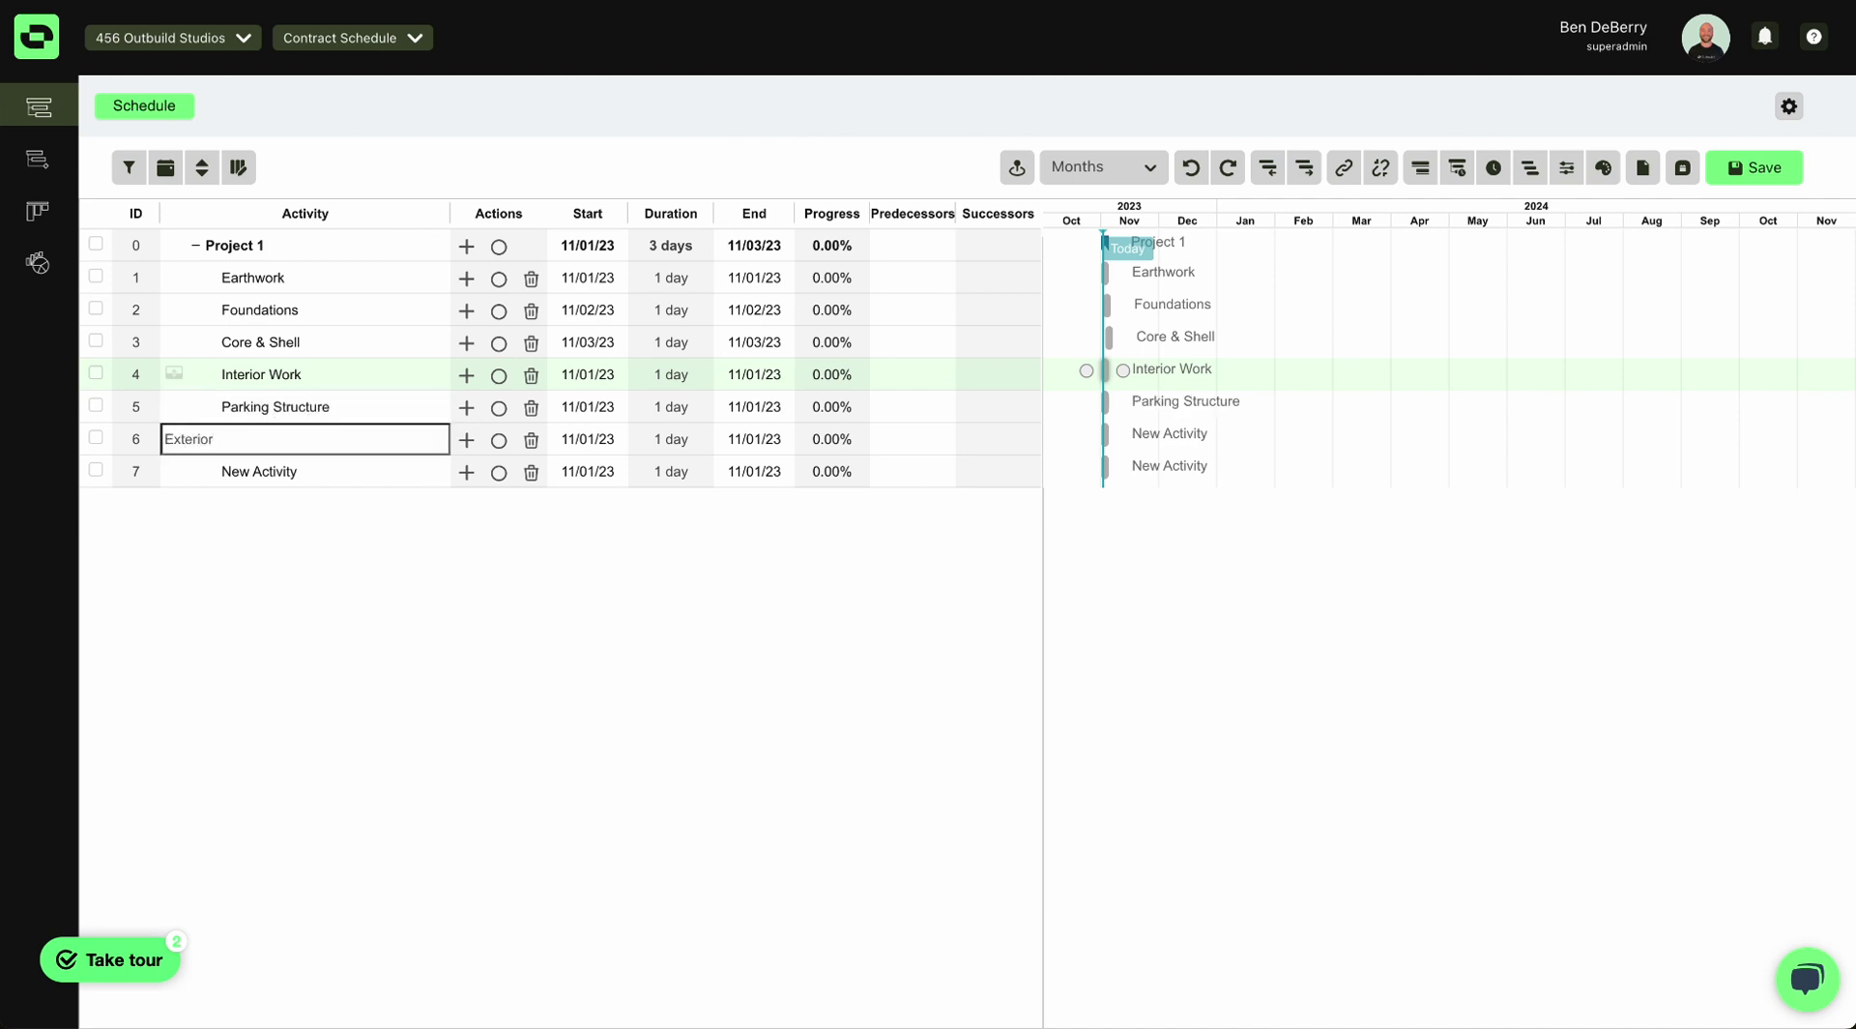
key(Return)
text(Closeout)
key(Return)
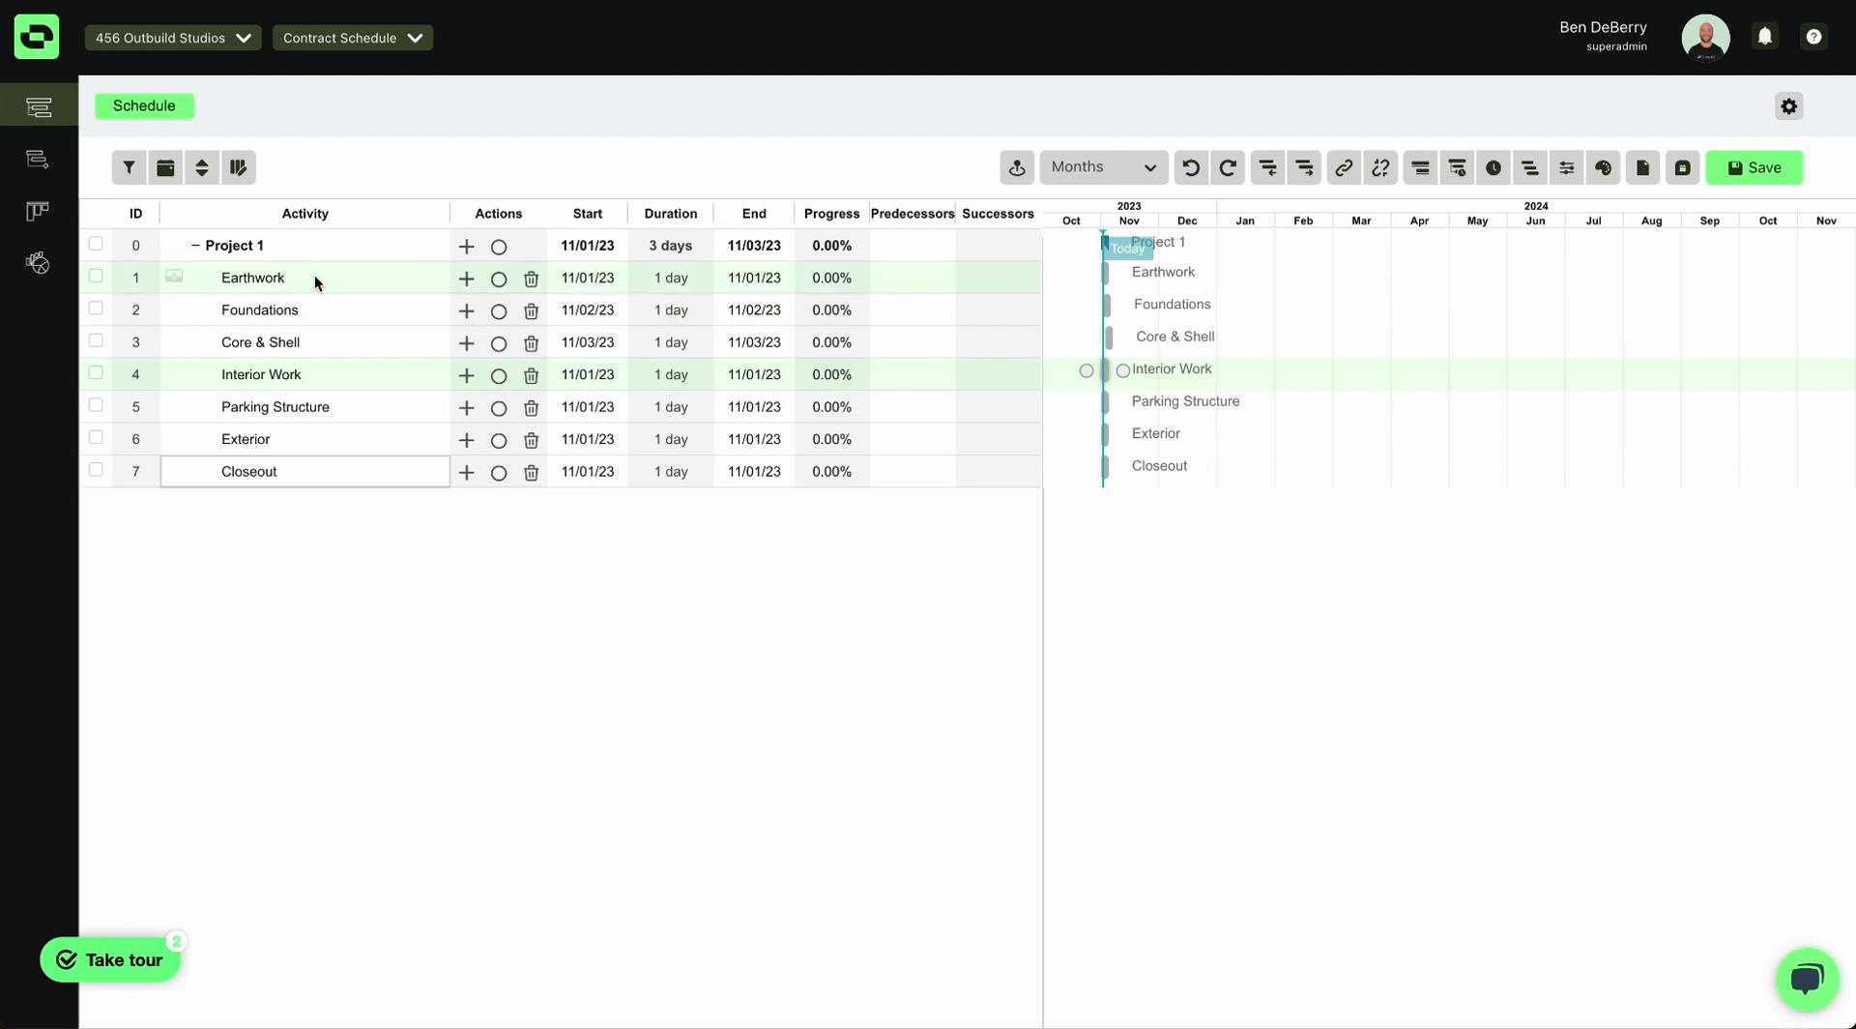
Add three sub-activities each under Earthwork and under Foundations.
click(467, 279)
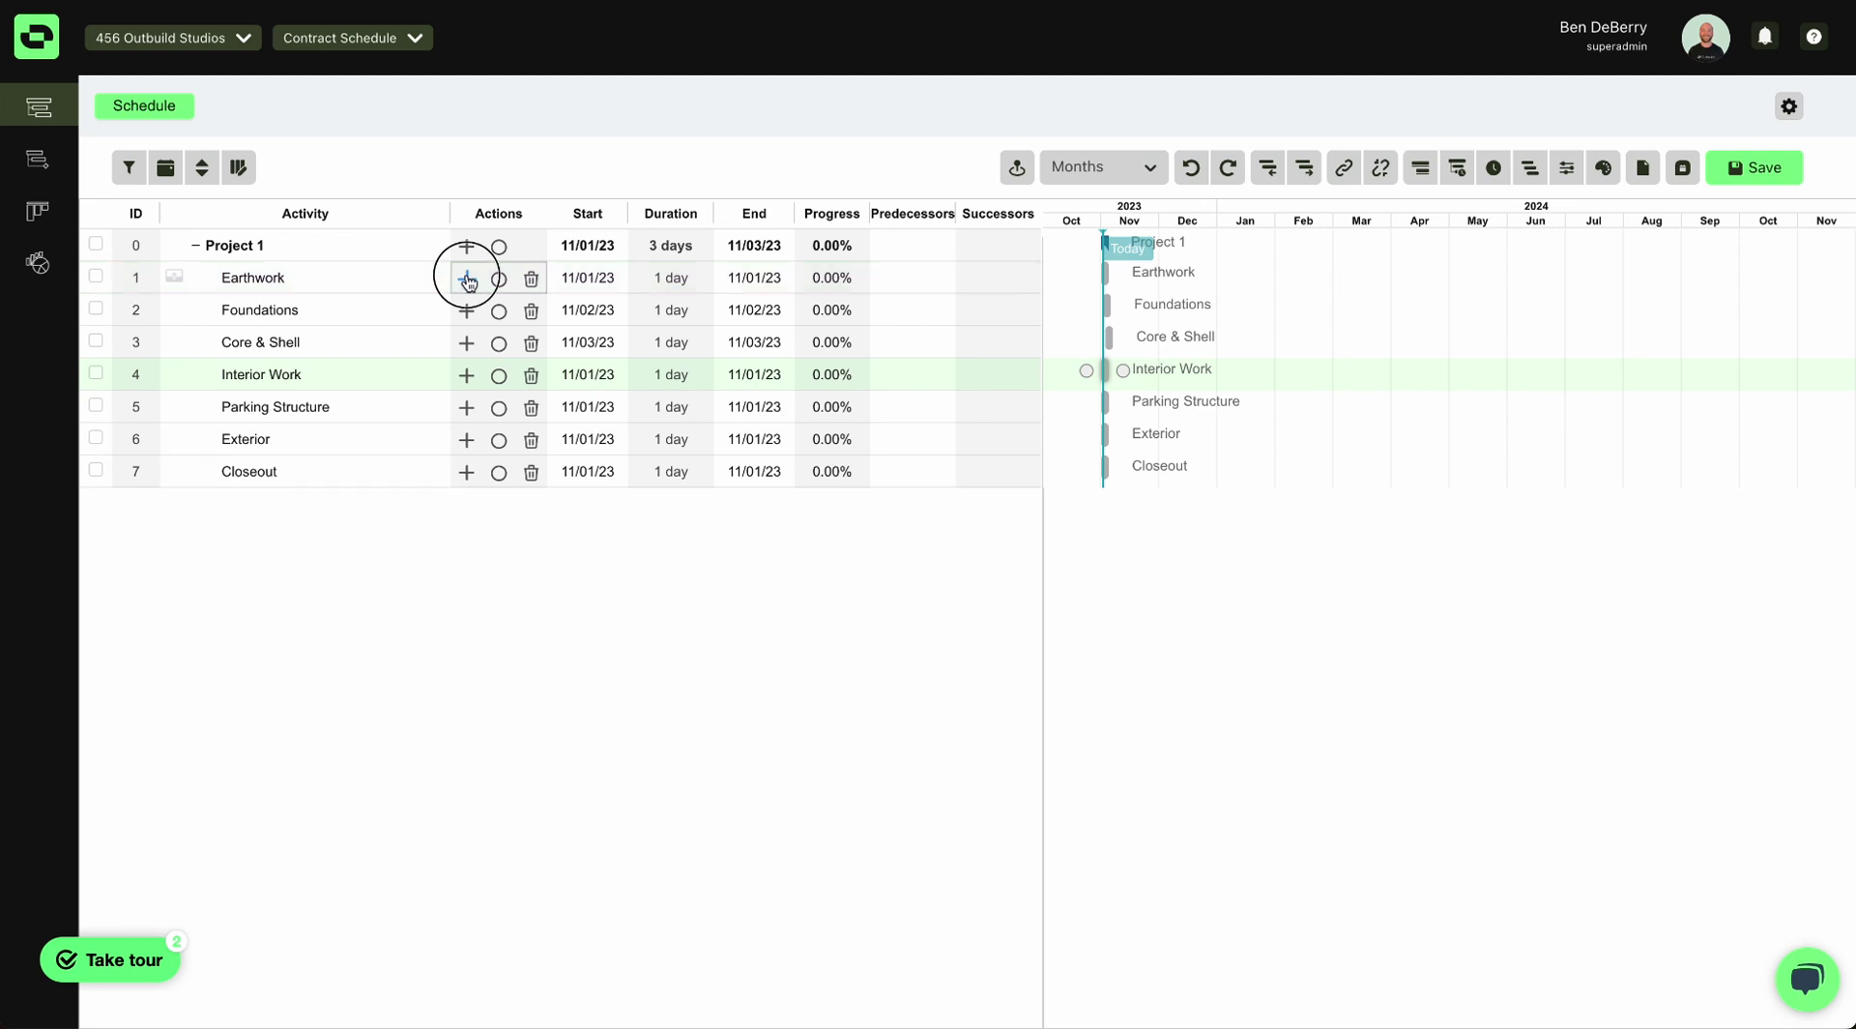
click(467, 279)
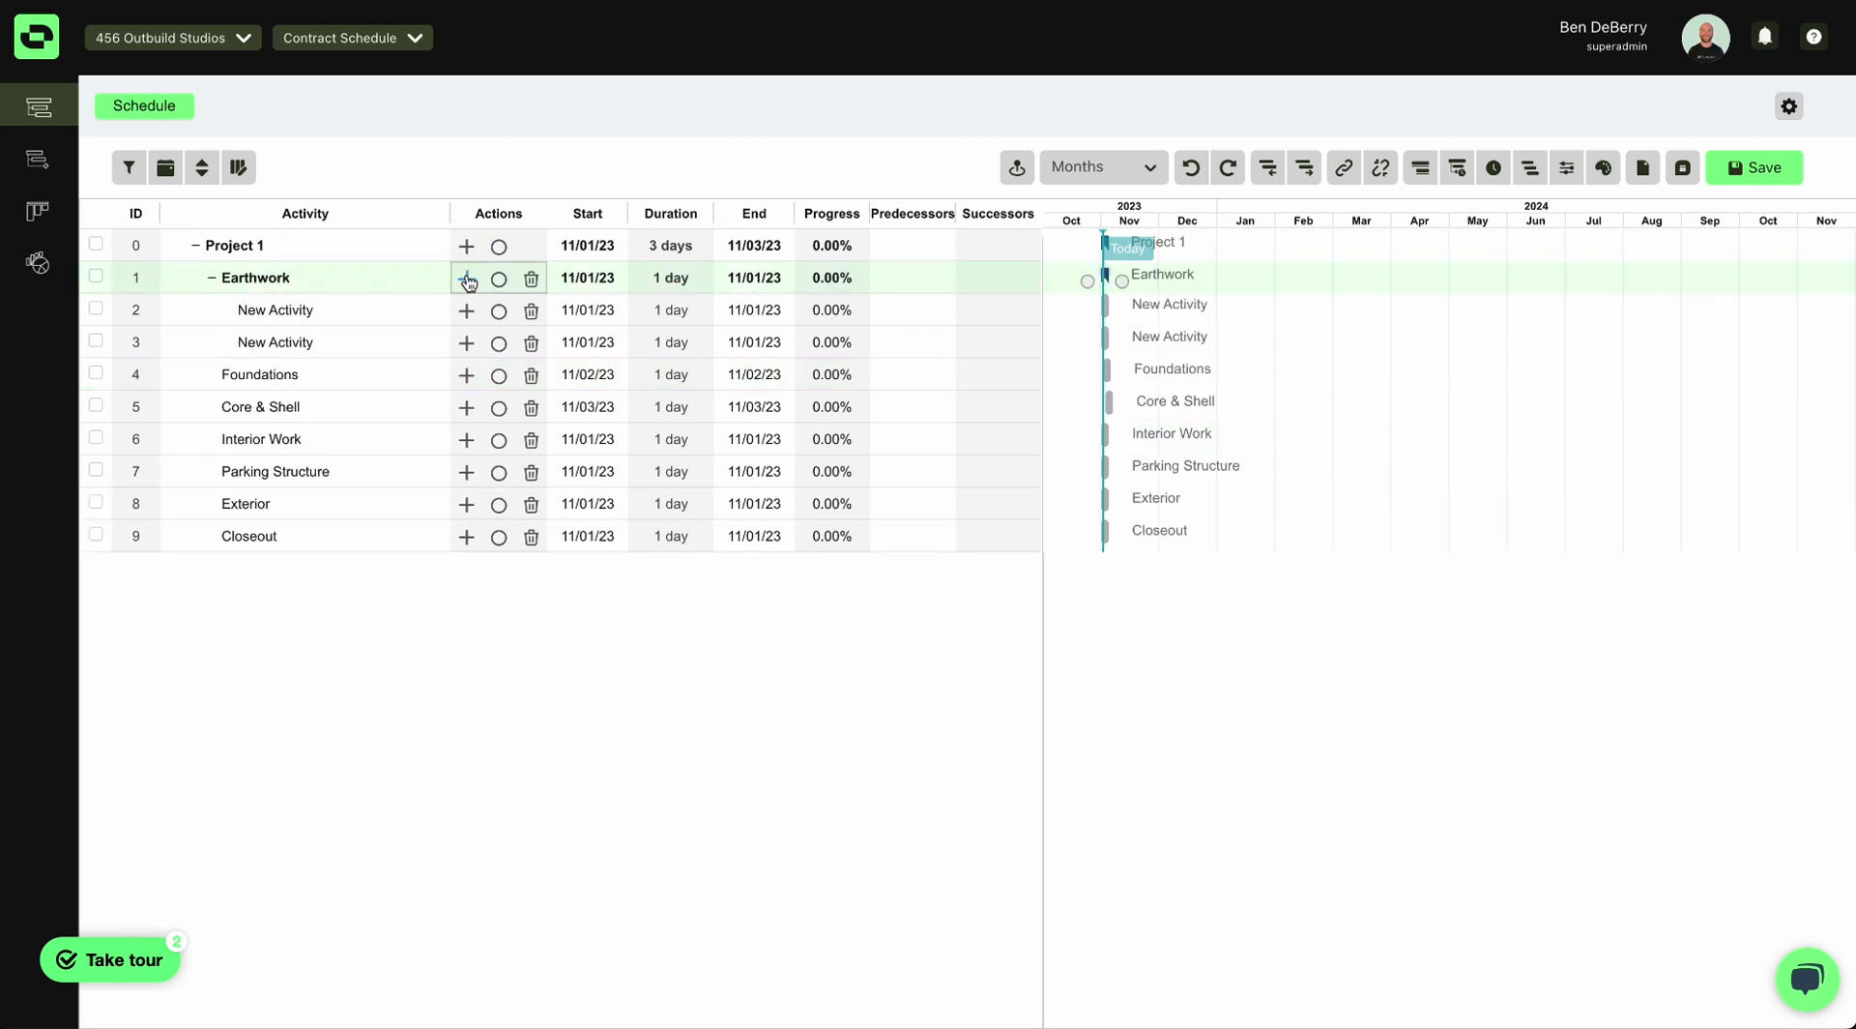
click(467, 279)
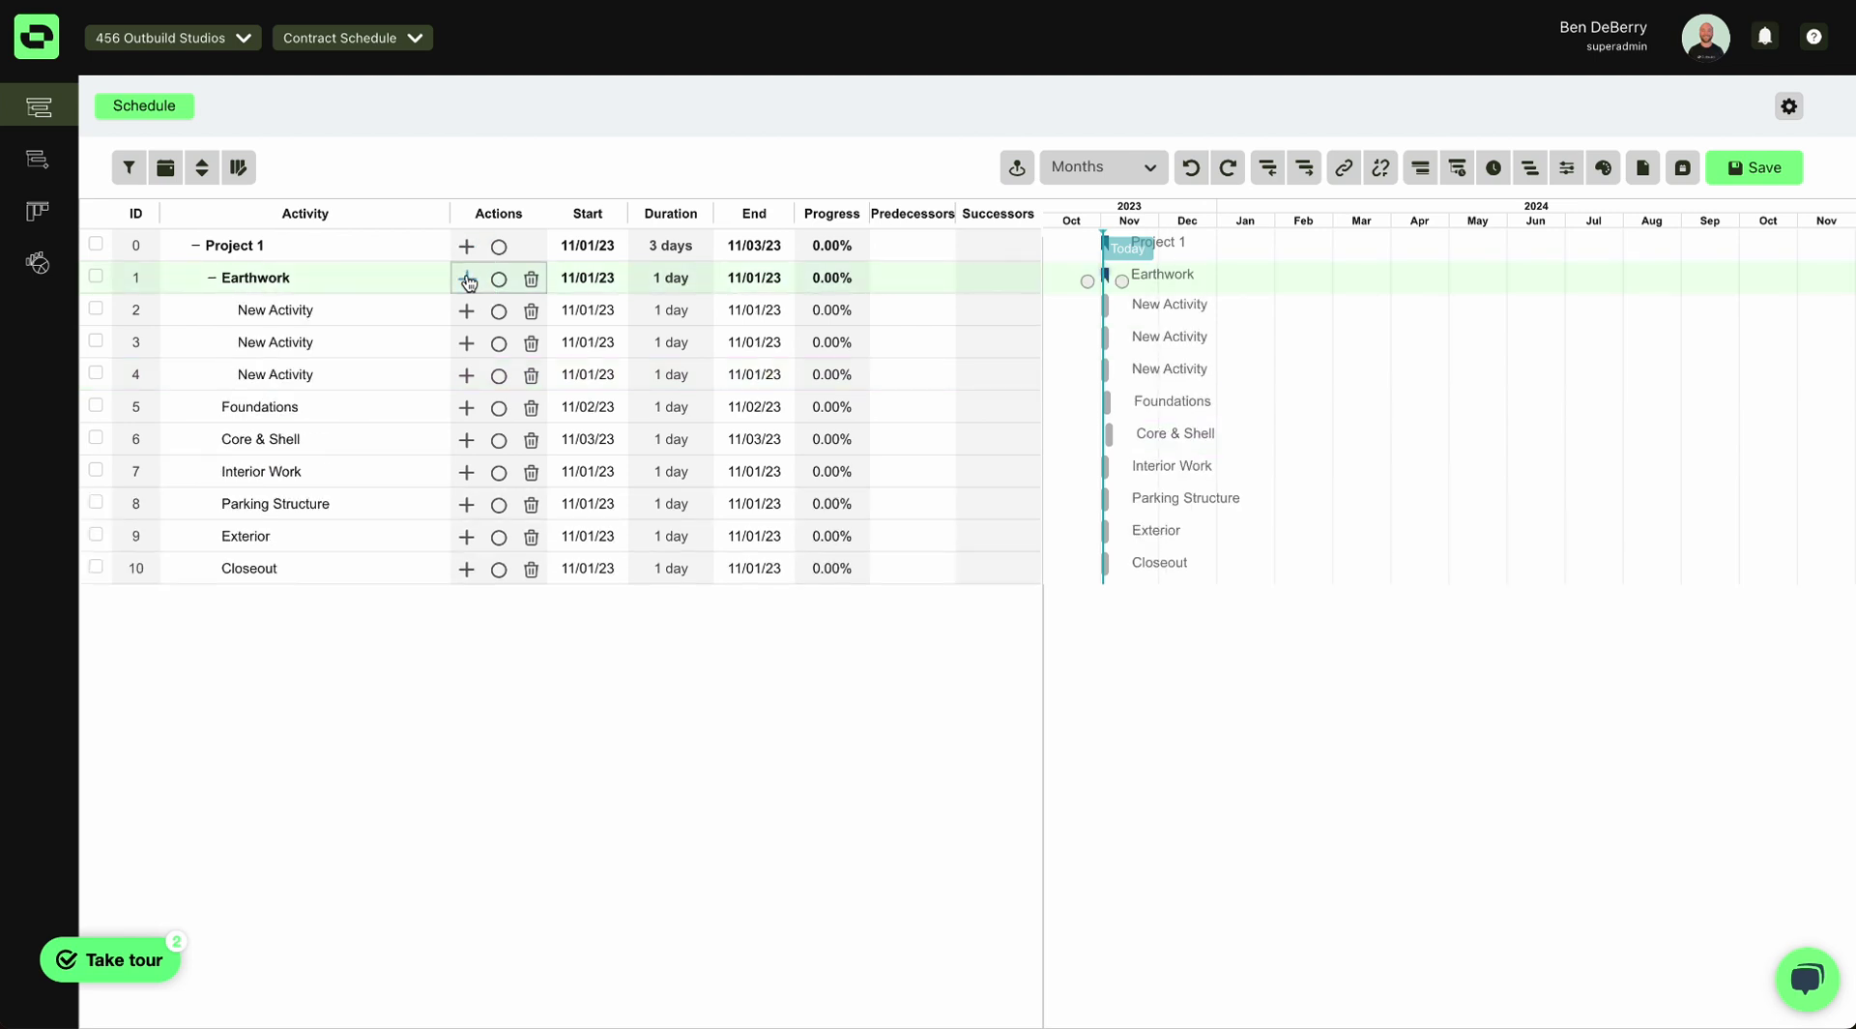
click(464, 410)
click(467, 410)
click(467, 410)
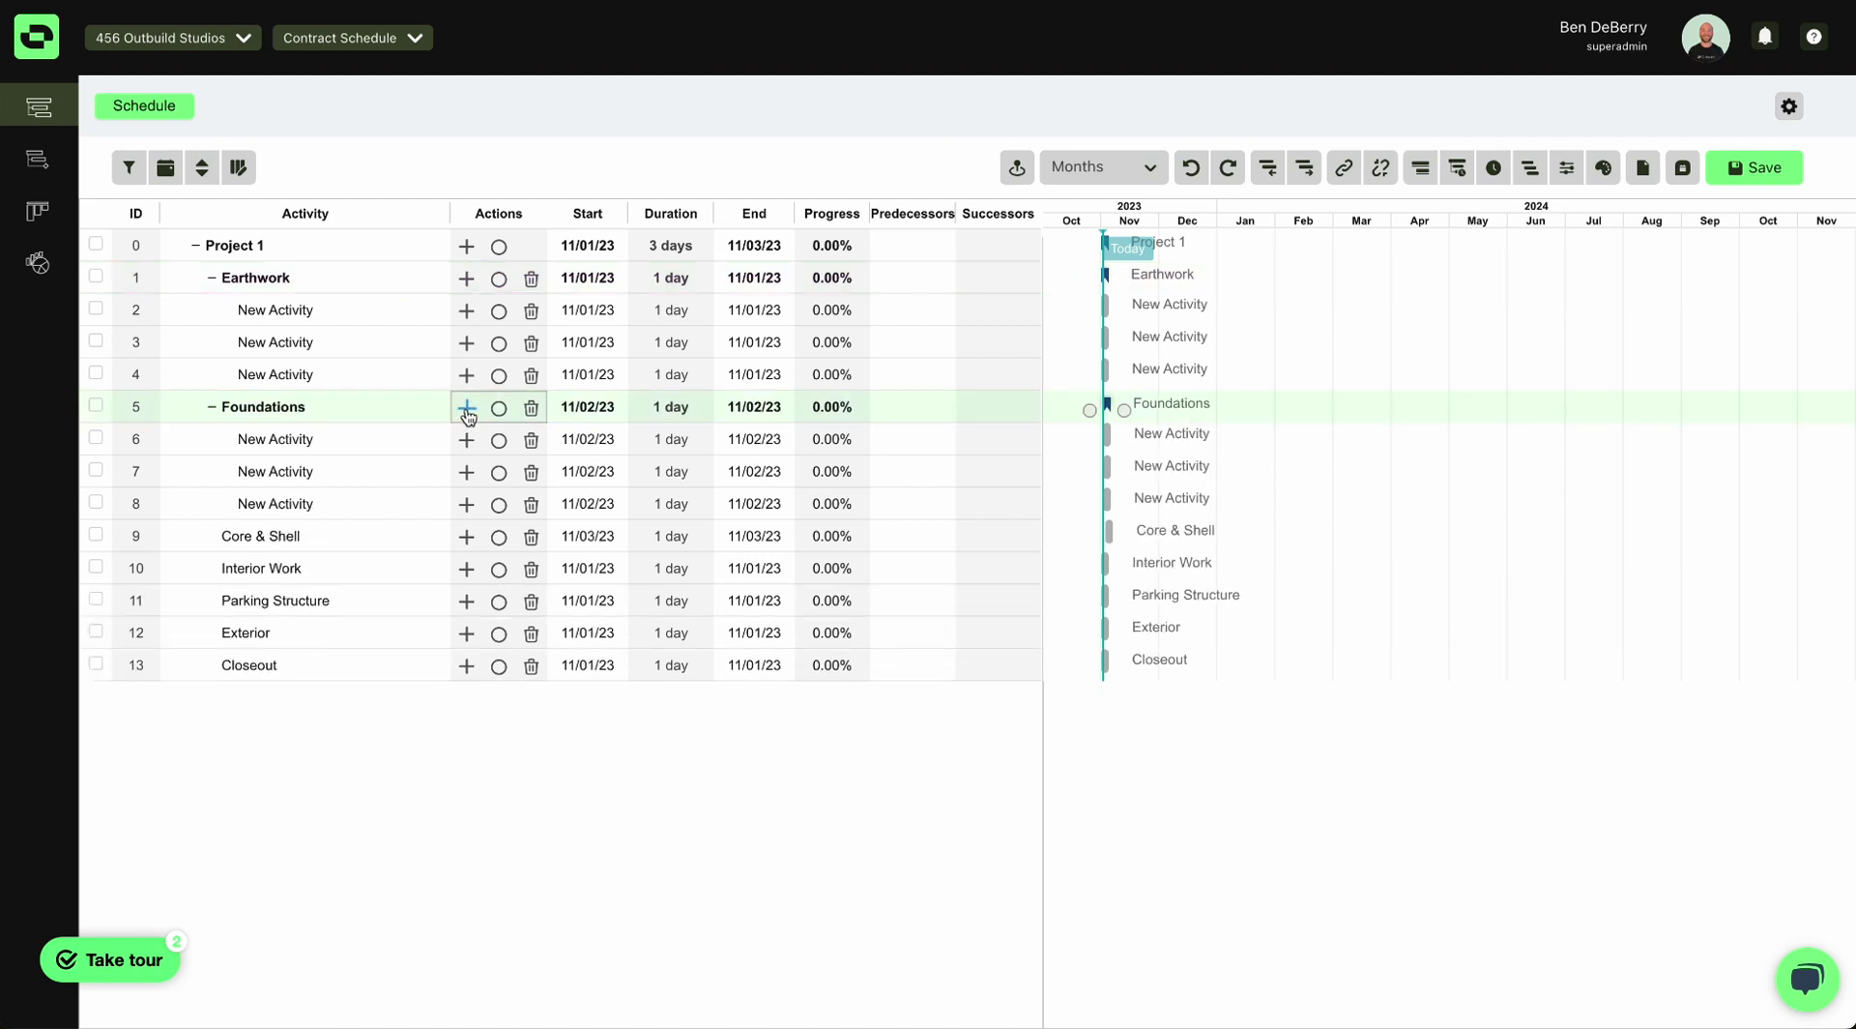
Name Earthwork's sub-activities Rough Grade, Fine Grade and Trenching.
click(311, 310)
text(Rough Grade)
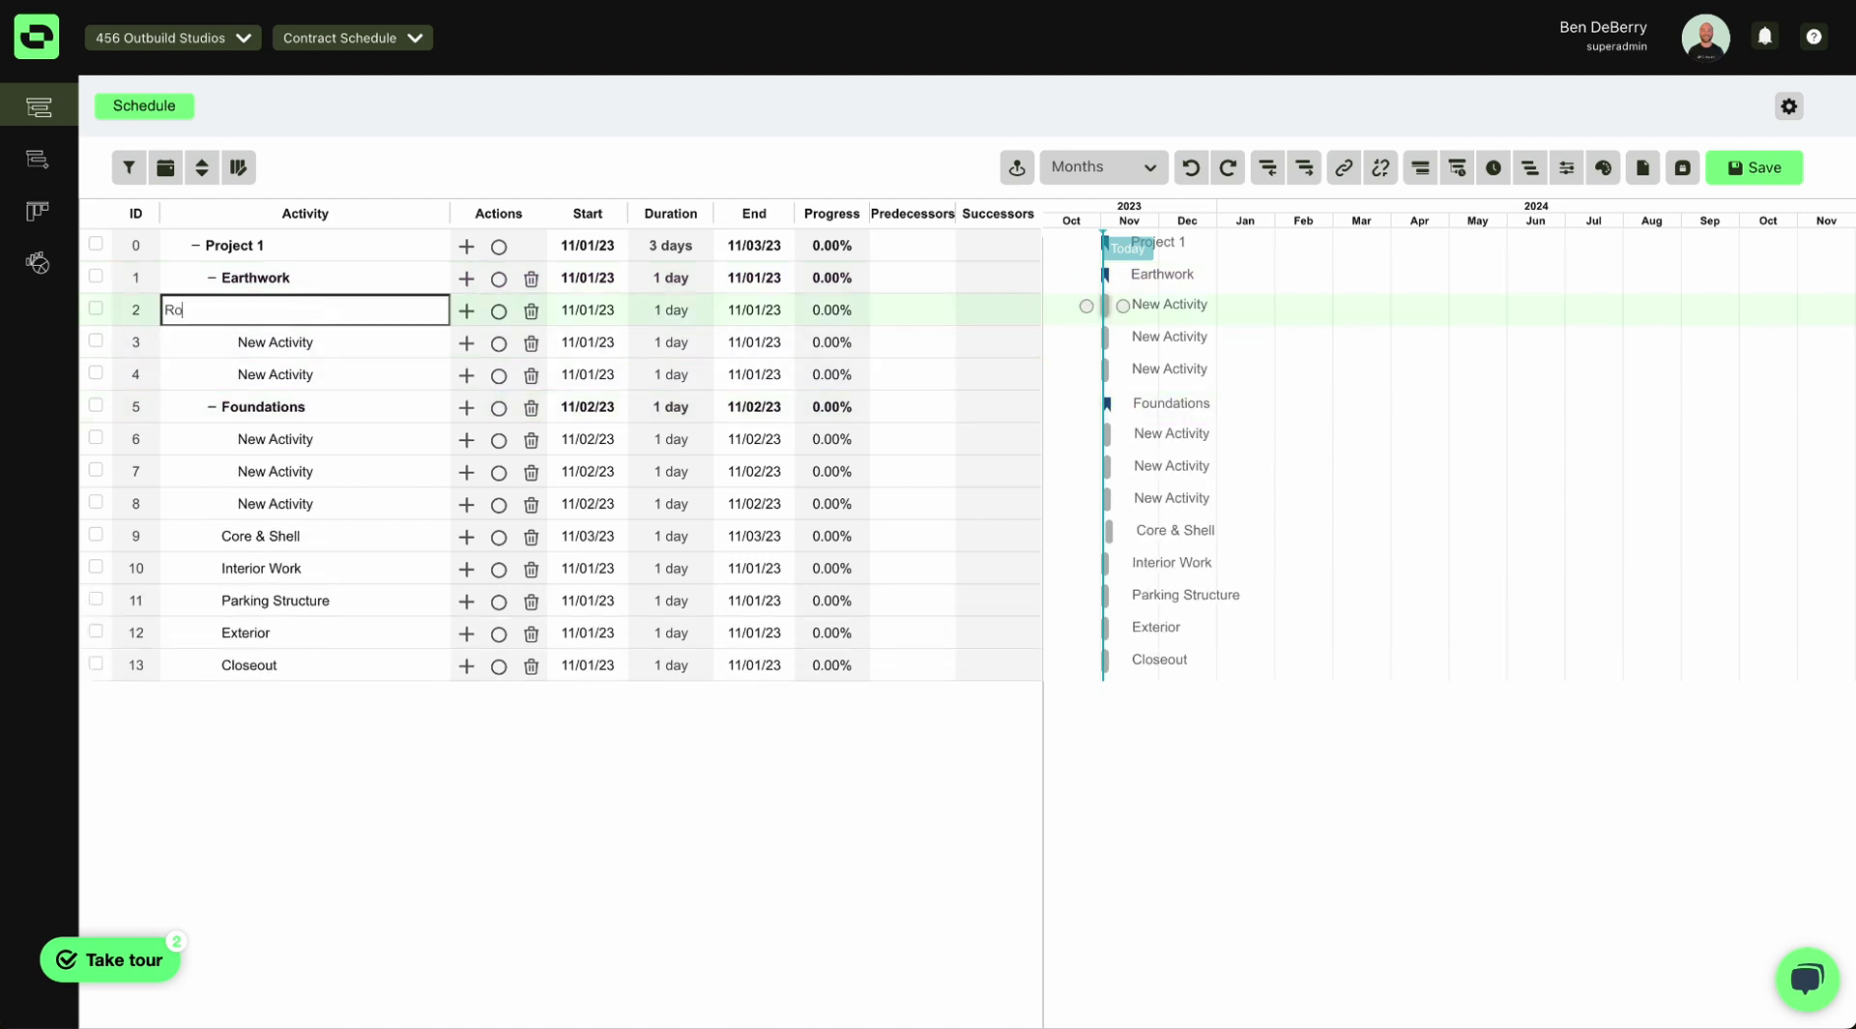
key(Return)
text(Fine Grade)
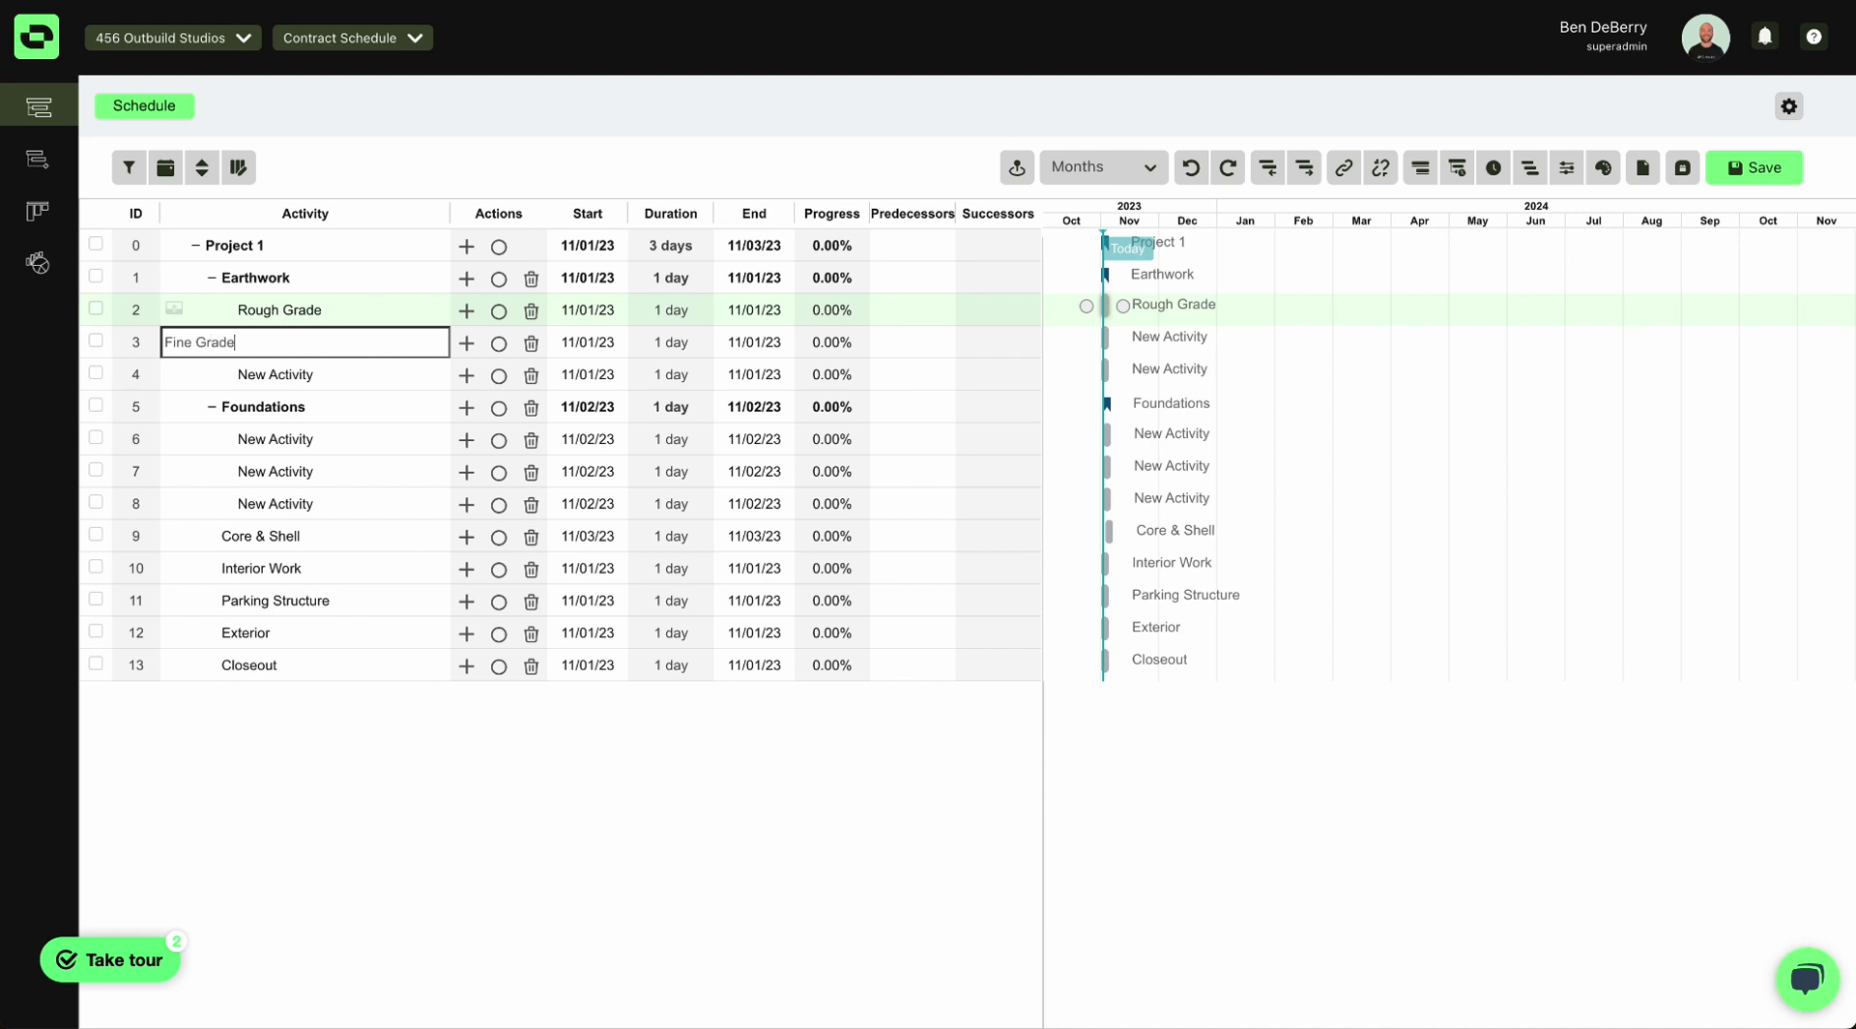
key(Return)
text(Trenching)
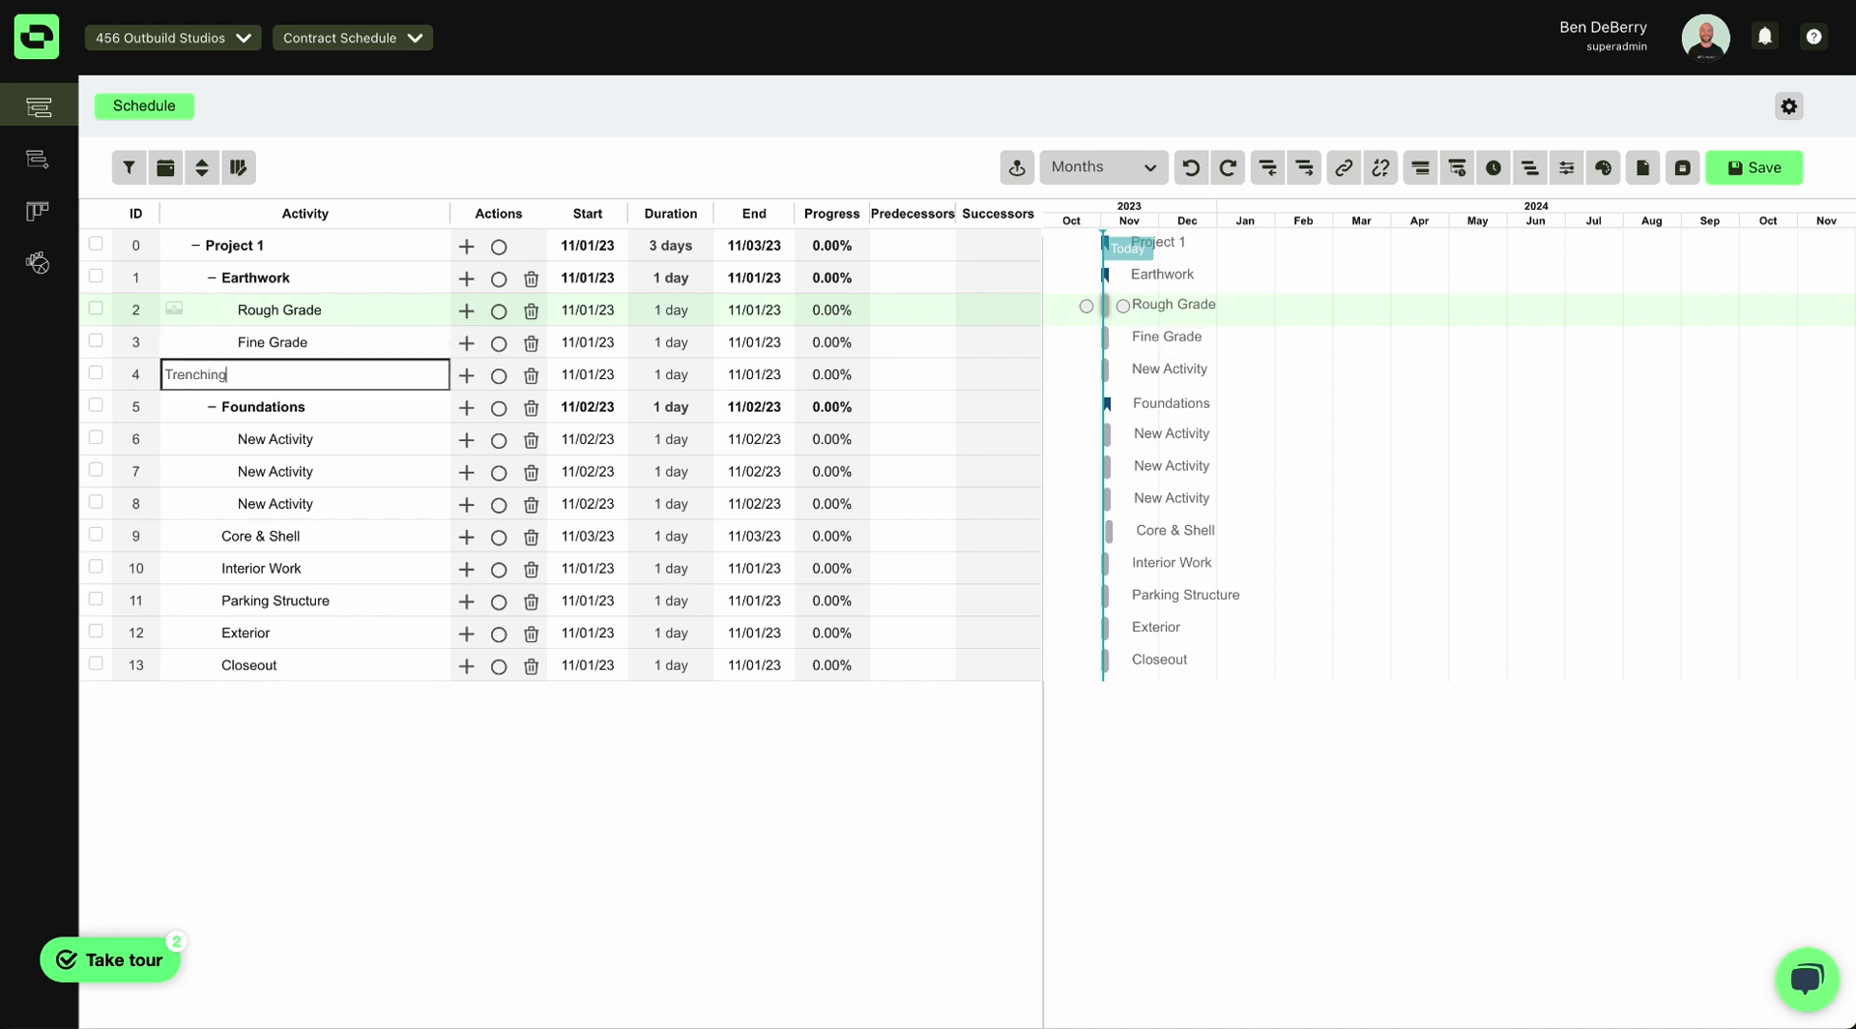
key(Return)
Name Foundations' sub-activities Perimeter Wall, Footings and SOG.
click(311, 437)
text(Perimeter Wall)
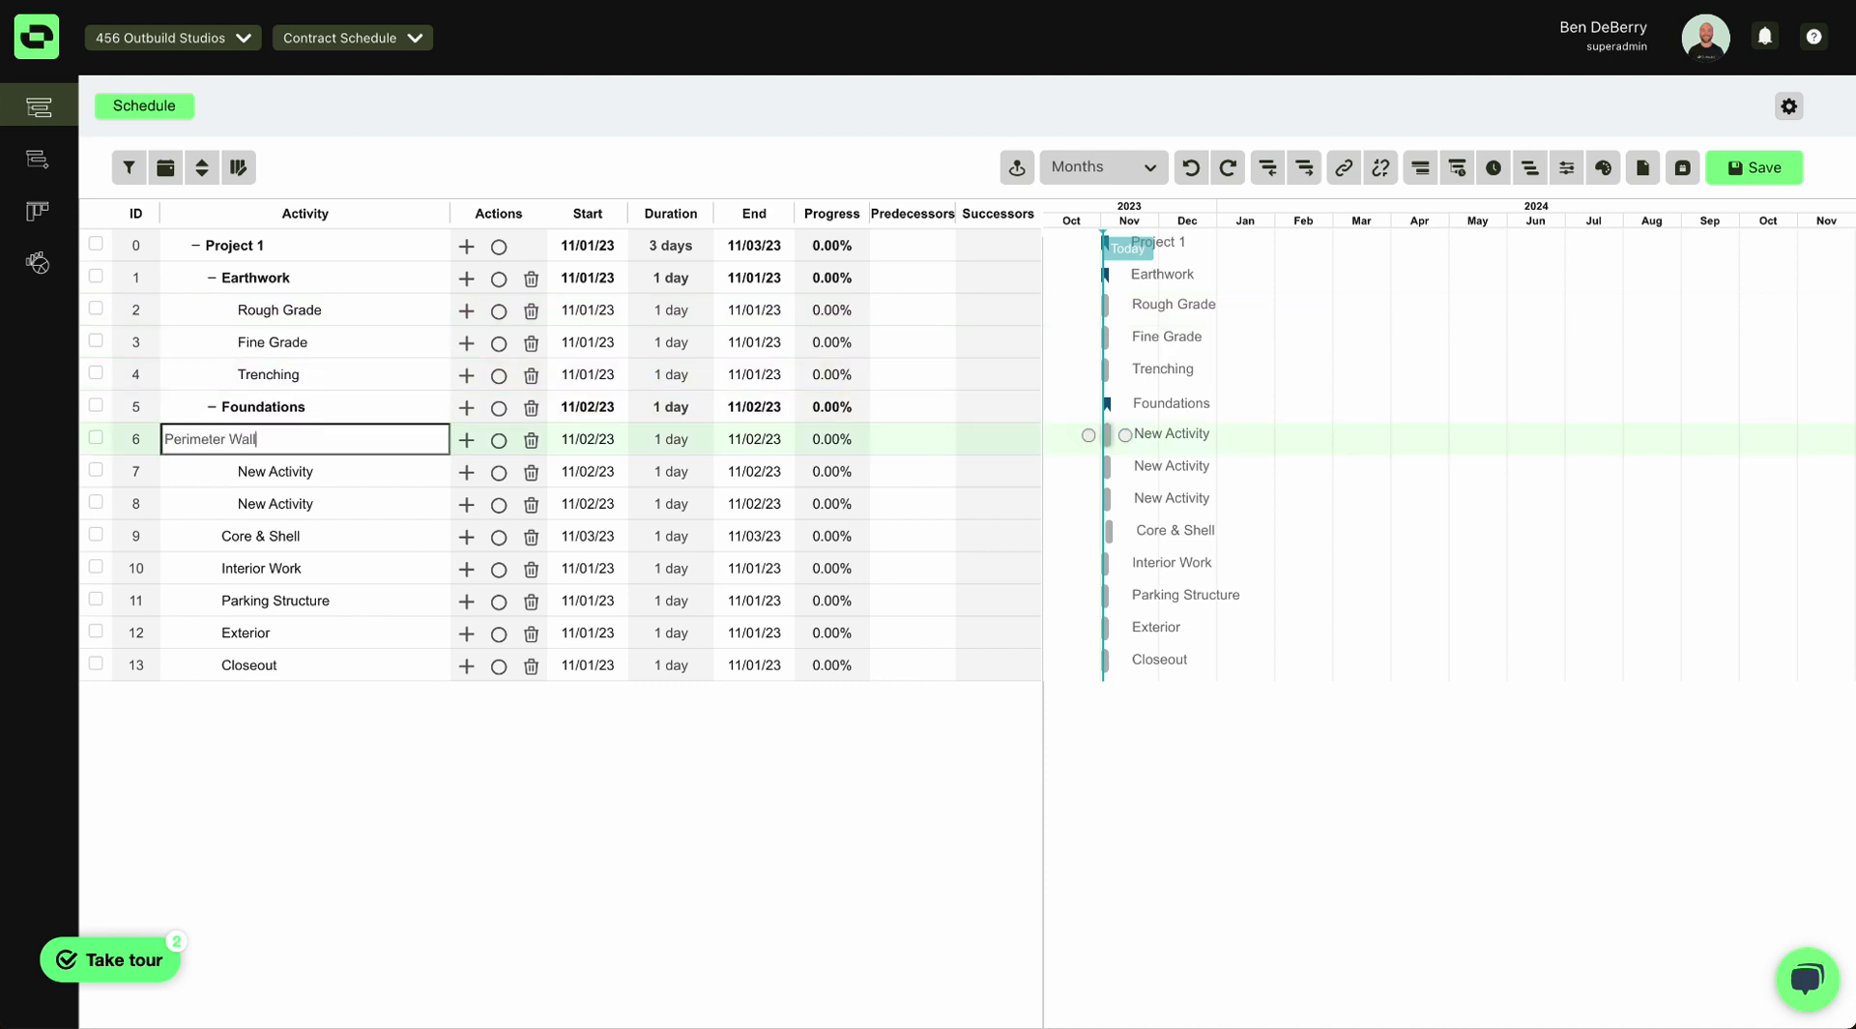
key(Return)
text(Footings)
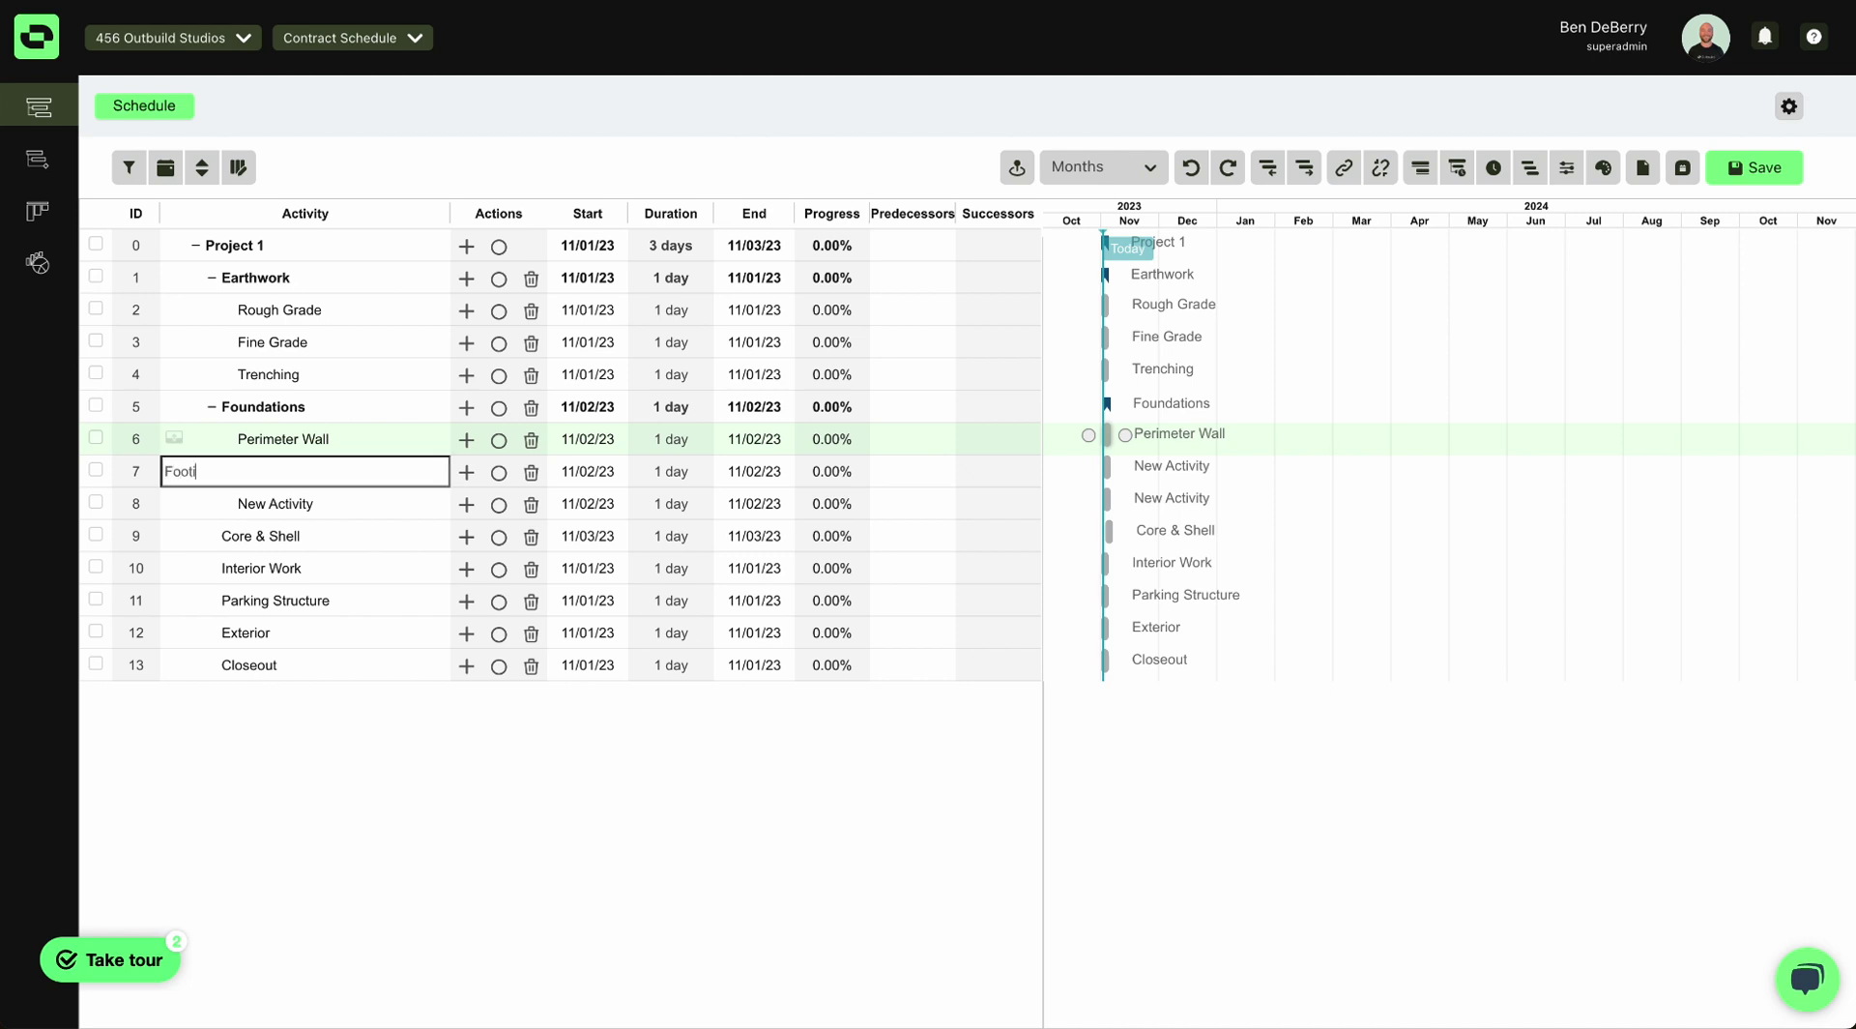
key(Return)
text(SOG)
key(Return)
Add Core & Shell sub-activities named Exterior Steel Structure and Roof.
click(464, 537)
click(464, 537)
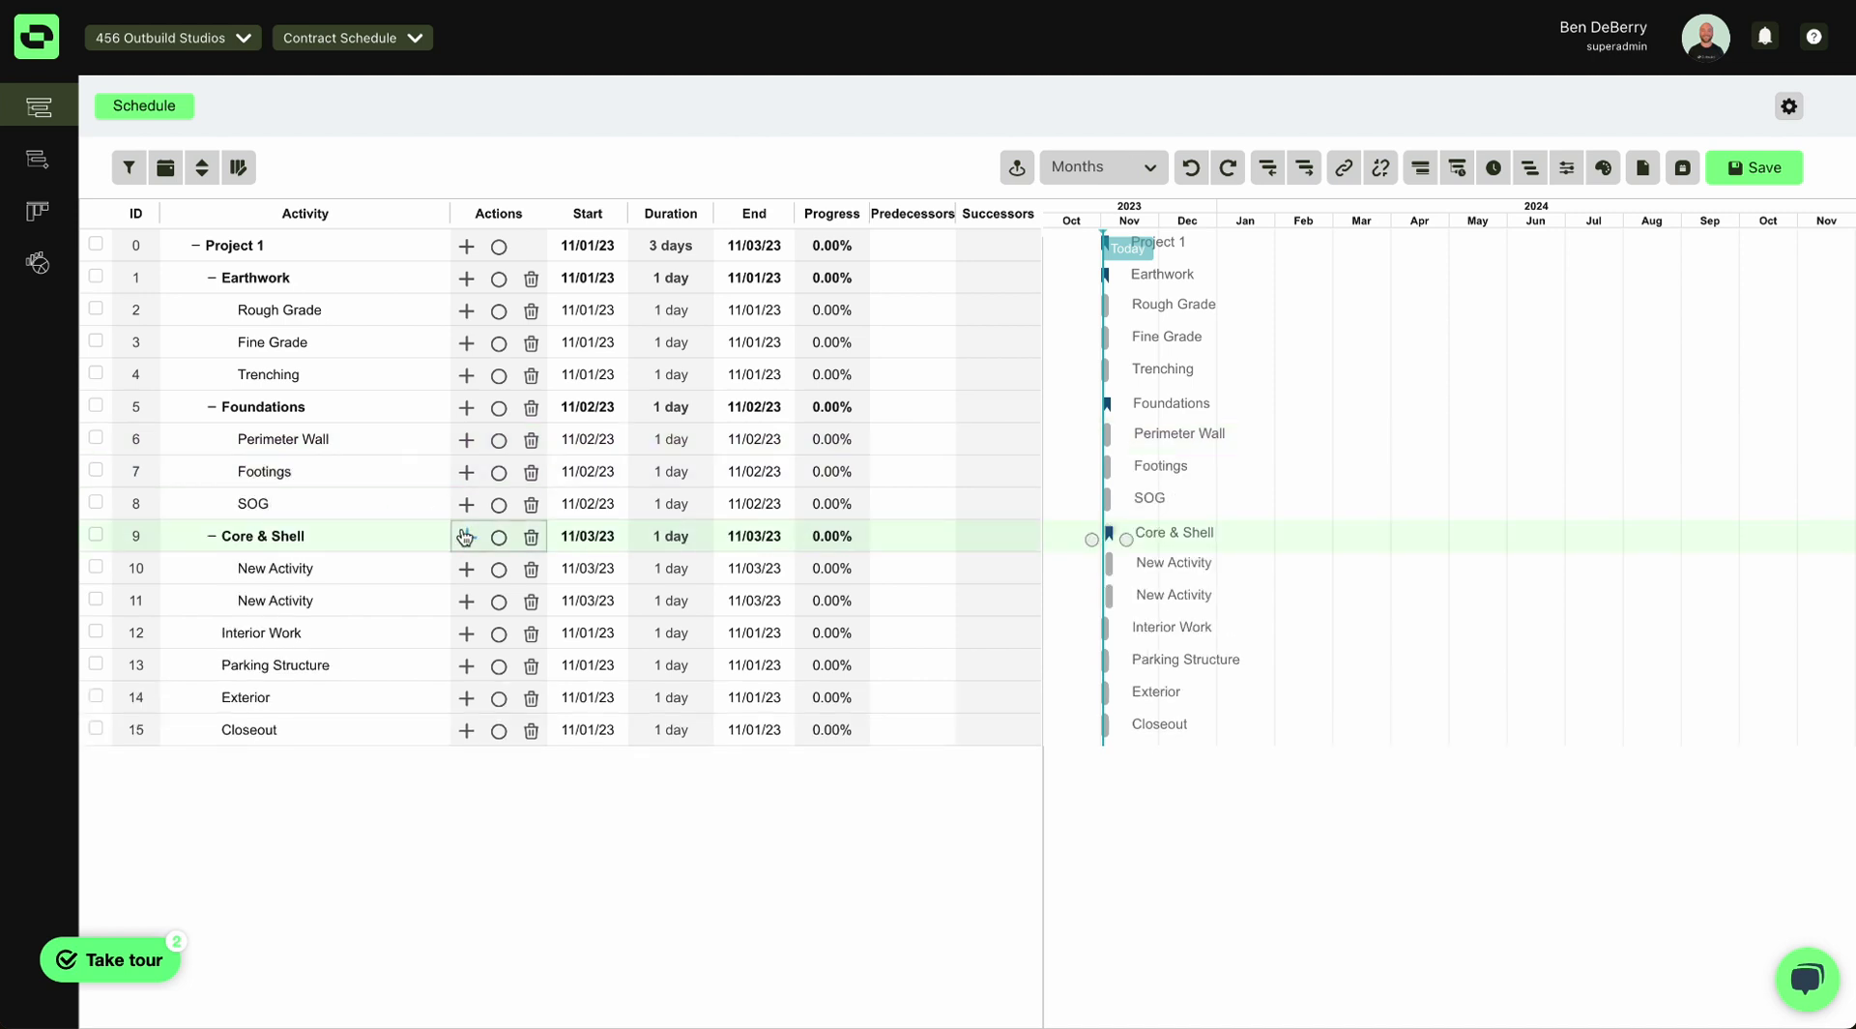
double_click(334, 568)
text(Exterior Sye)
key(BackSpace)
key(BackSpace)
text(teel Structure)
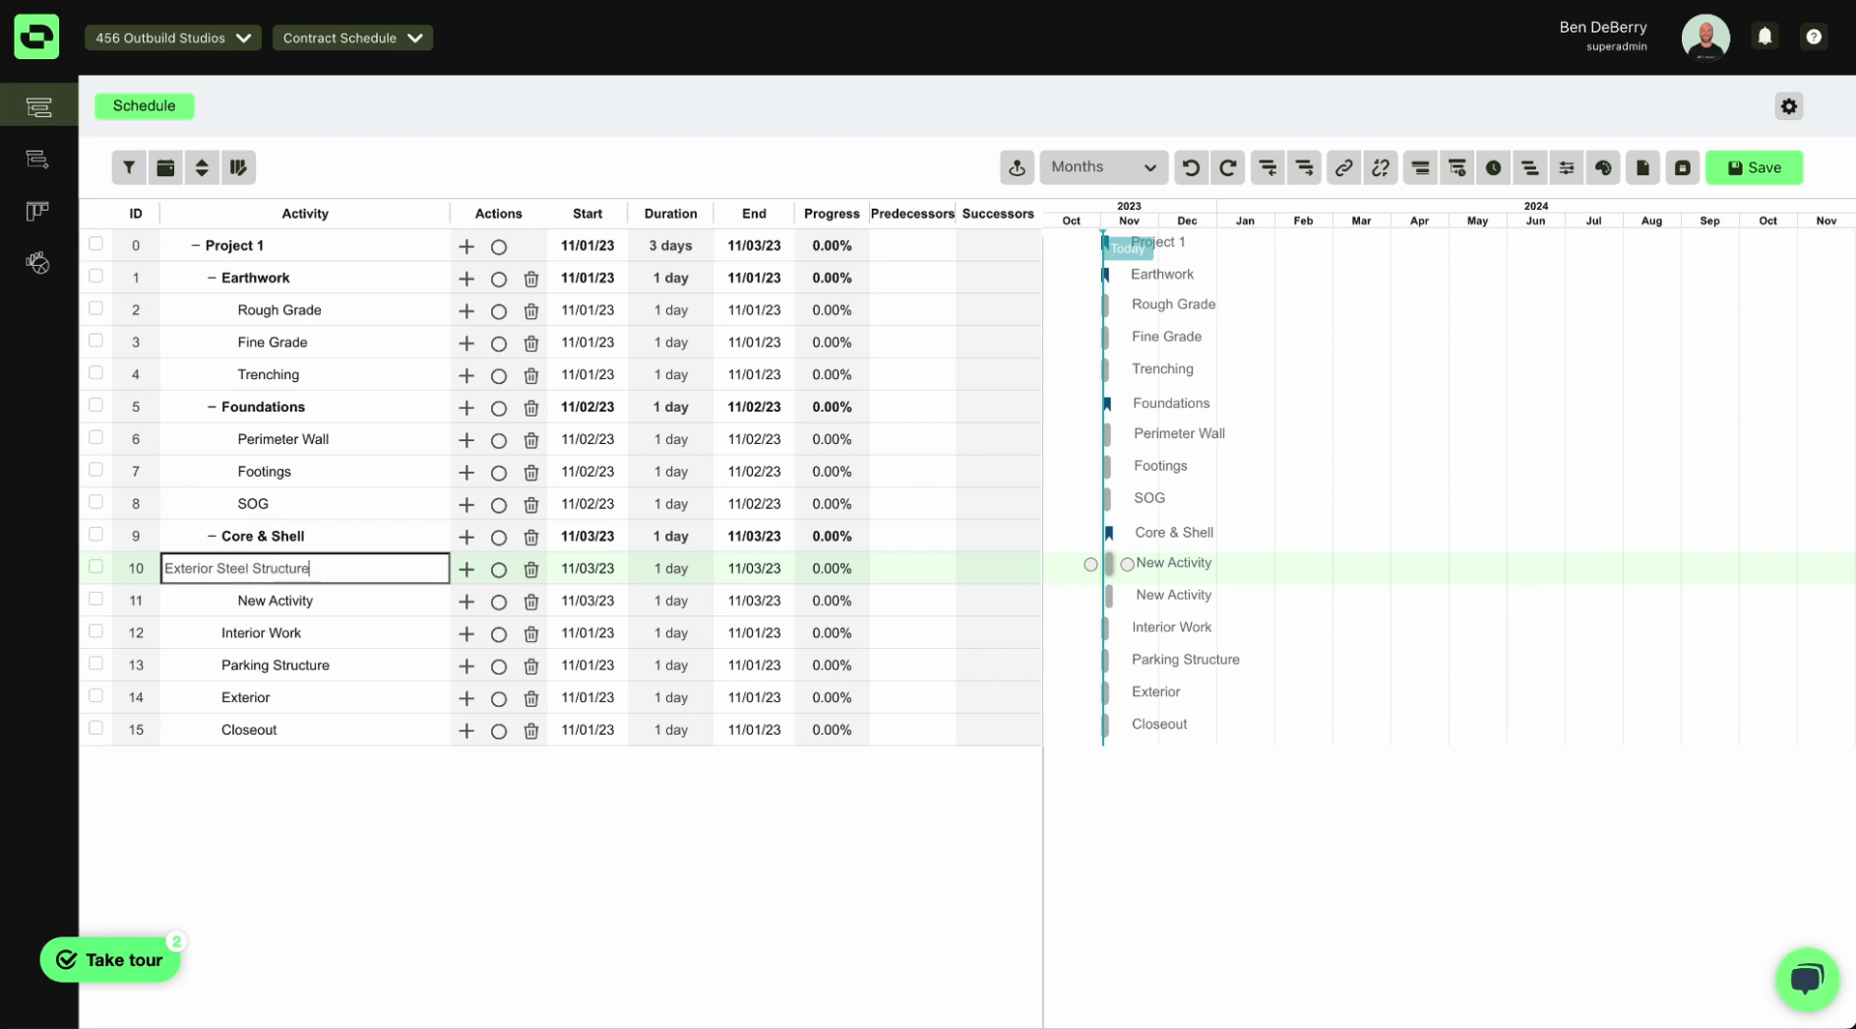
key(Return)
text(Roof)
key(Return)
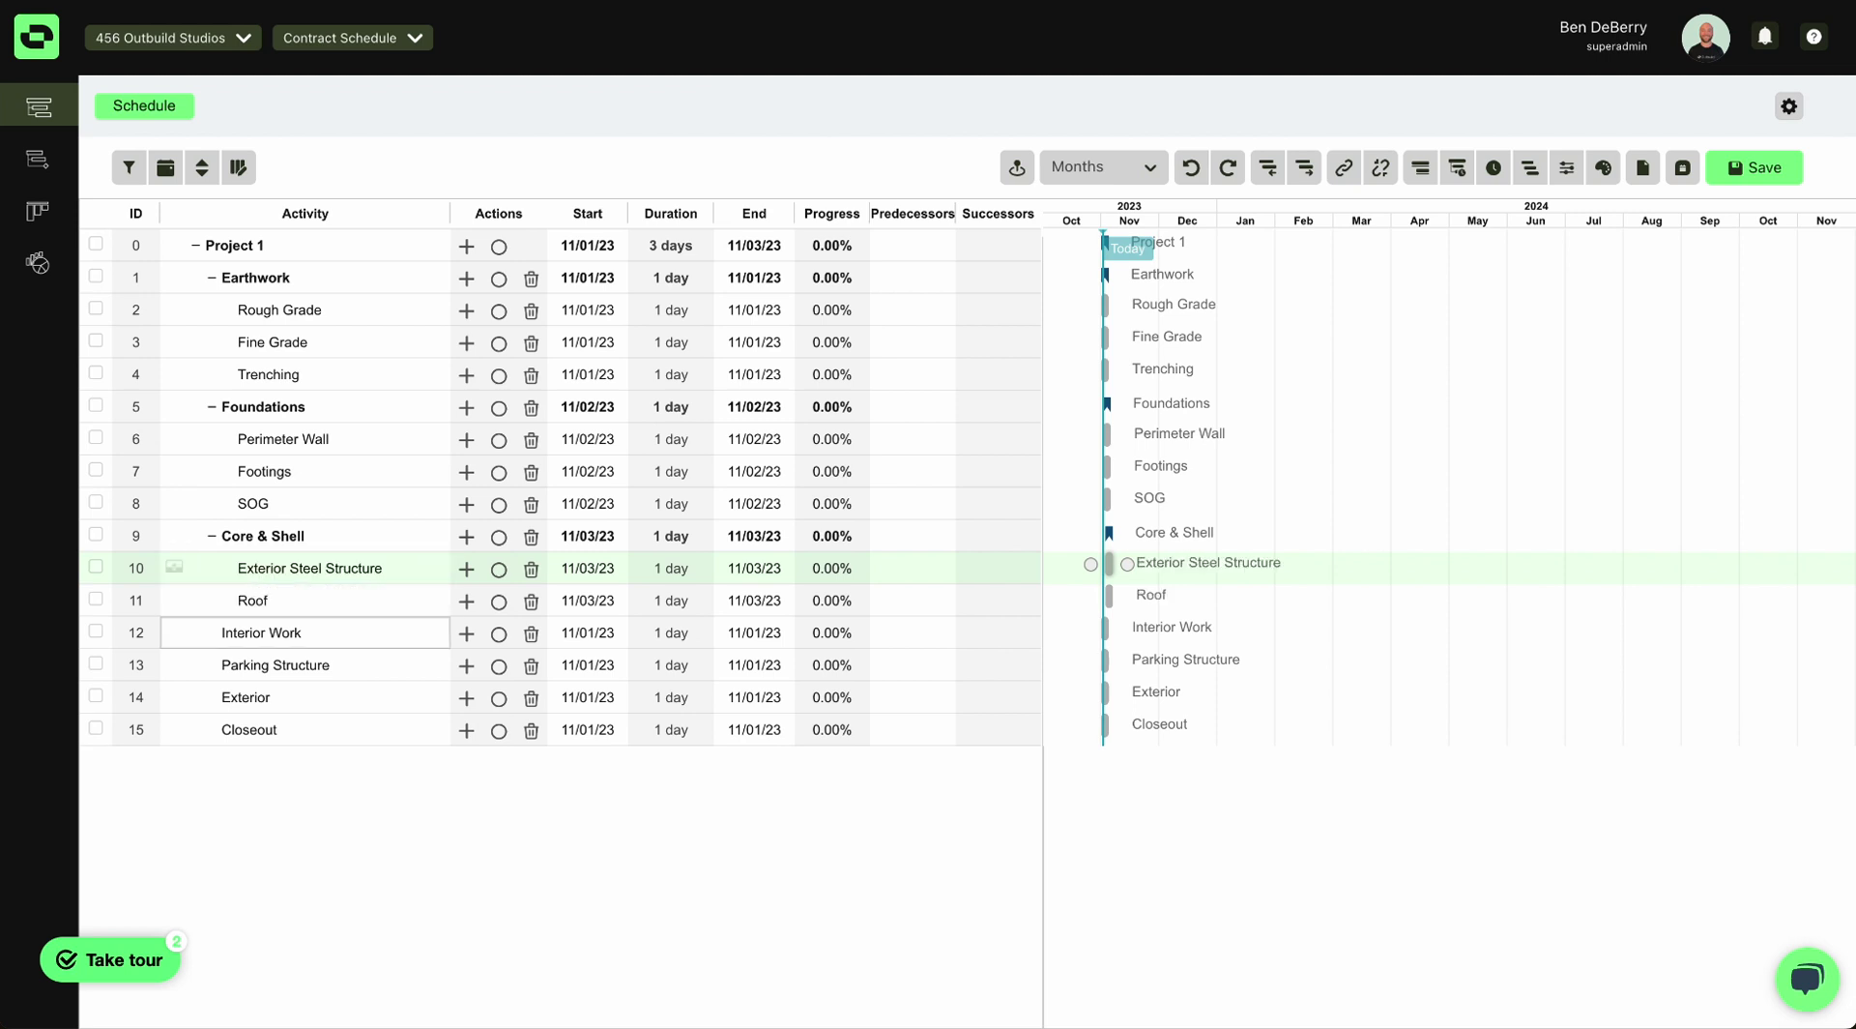
Set durations: Rough Grade 10, Fine Grade 8, Trenching 4 days.
click(672, 314)
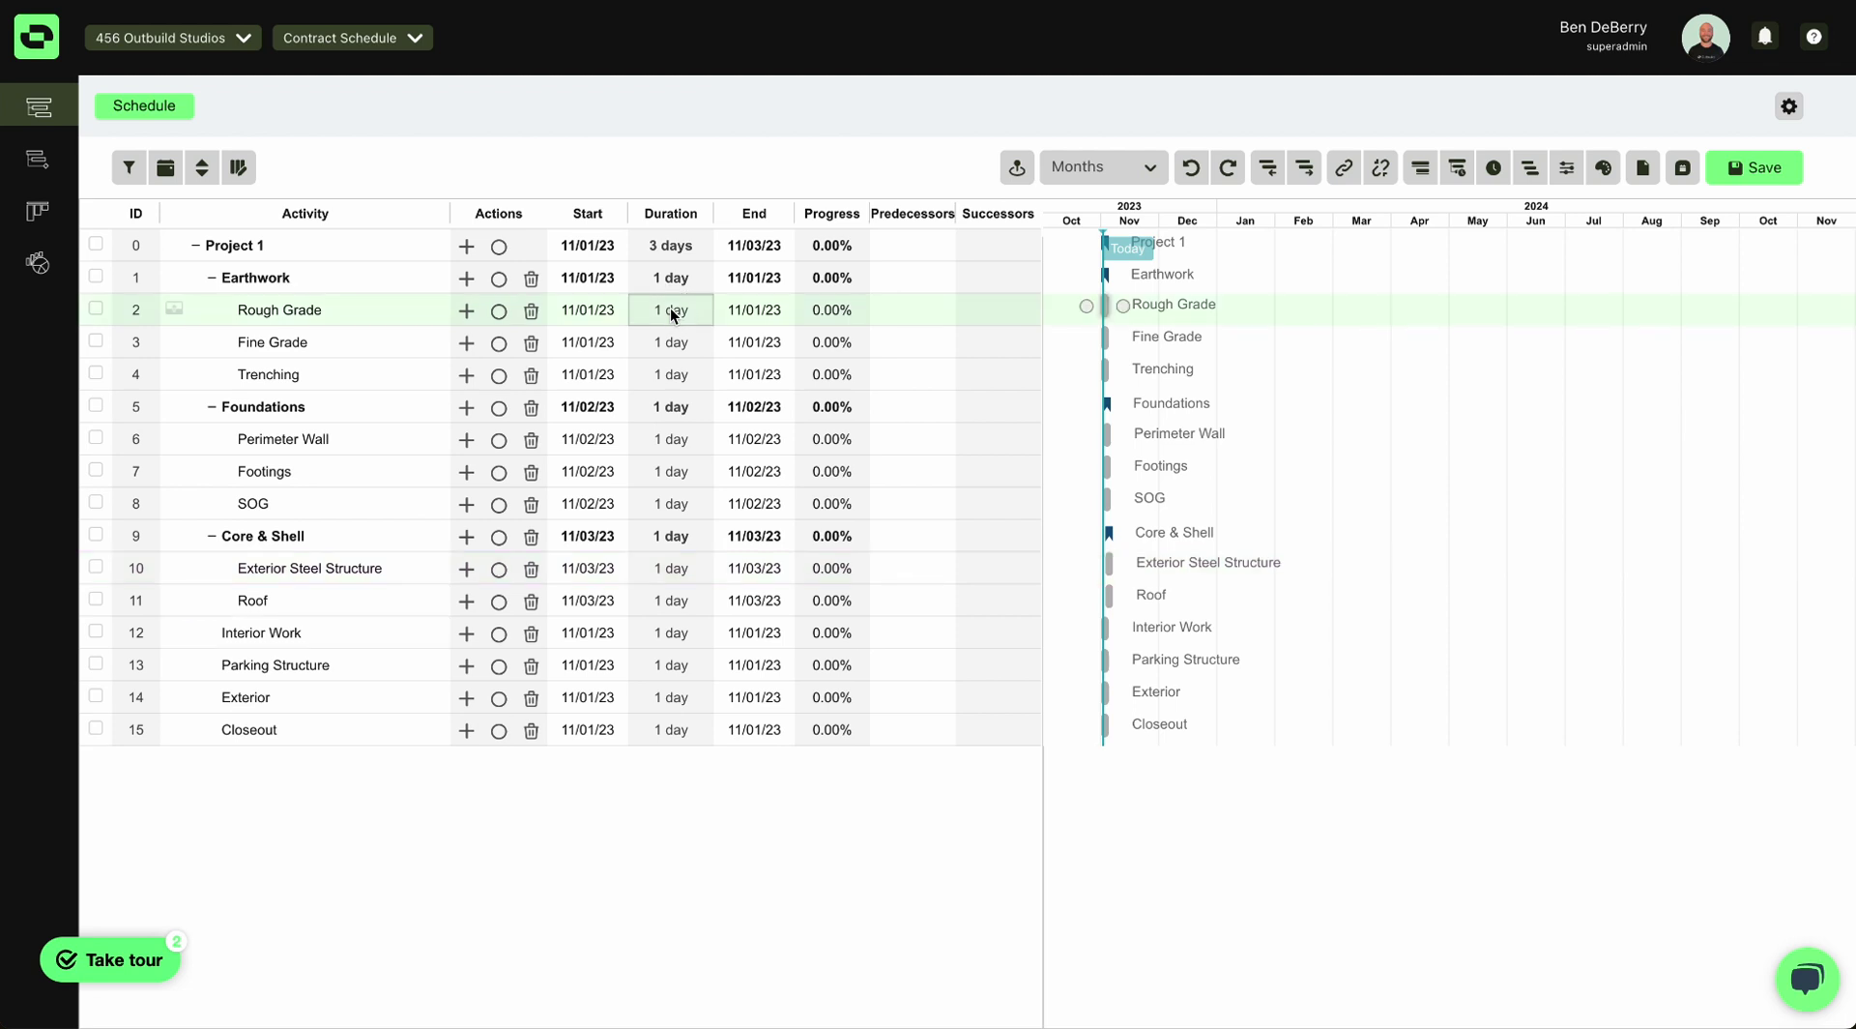
text(10)
key(Return)
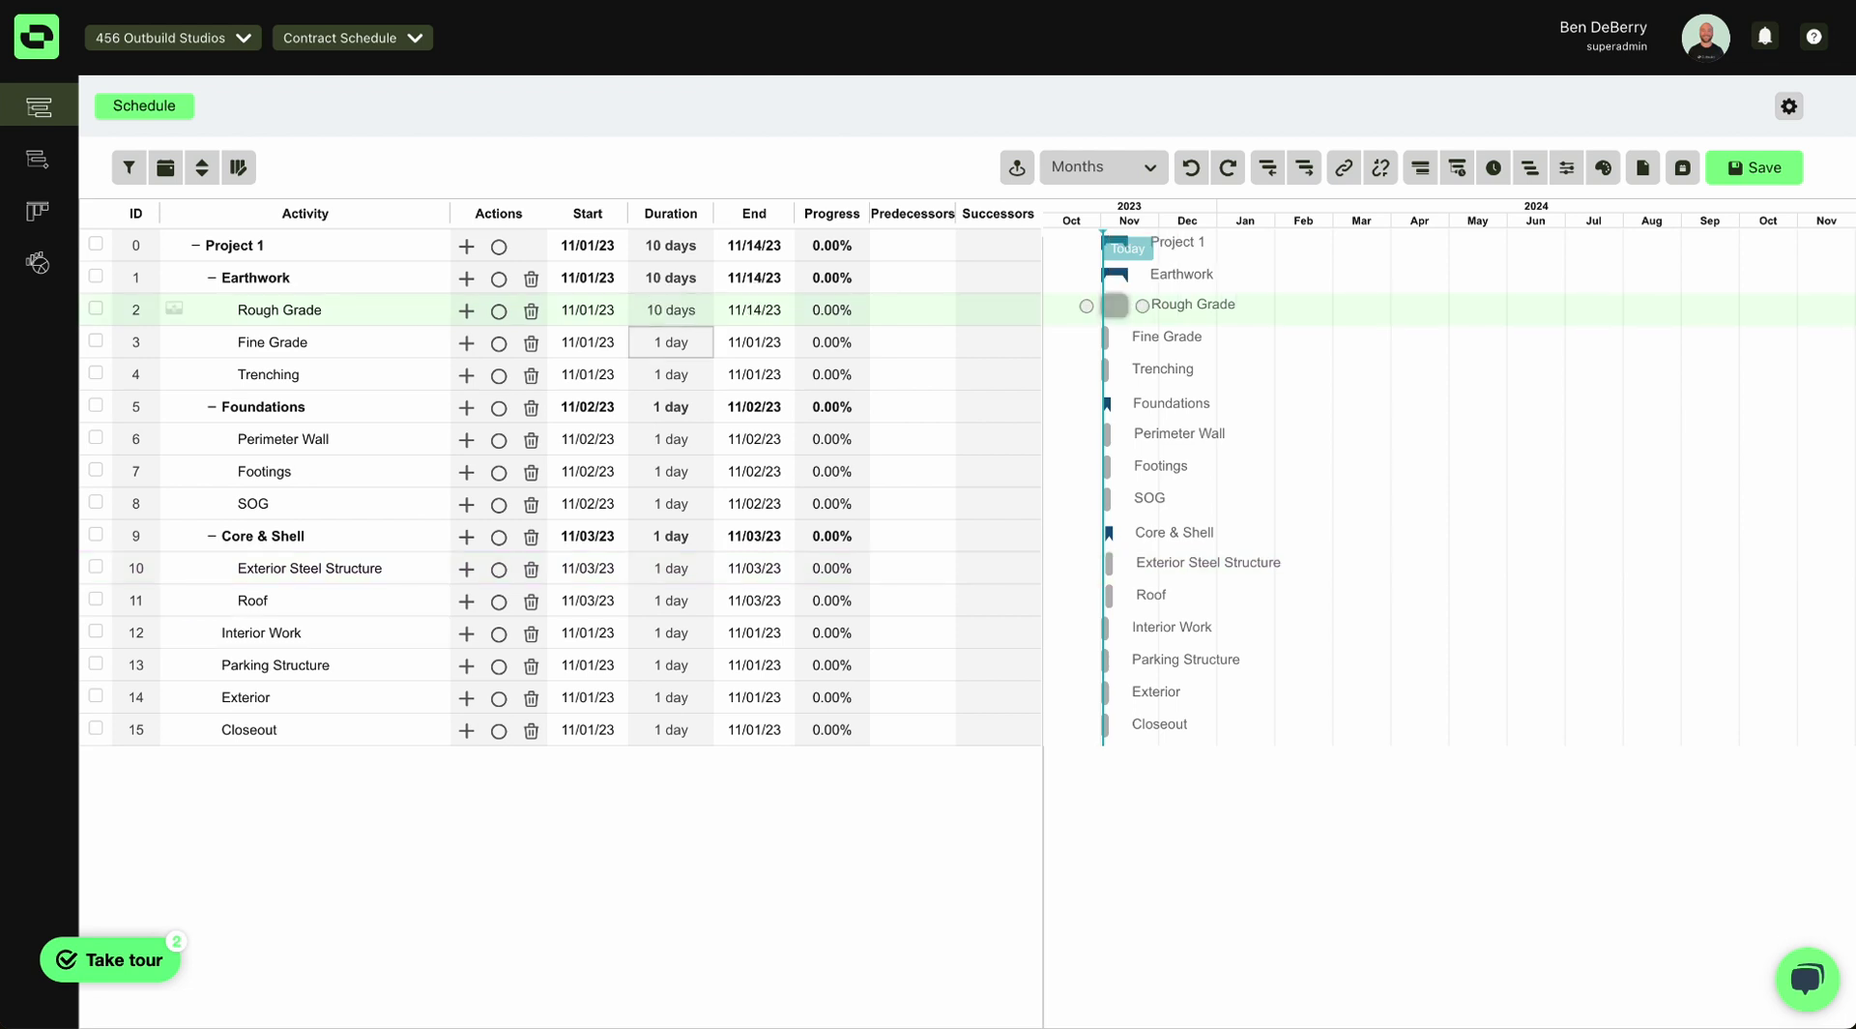
text(8)
key(Return)
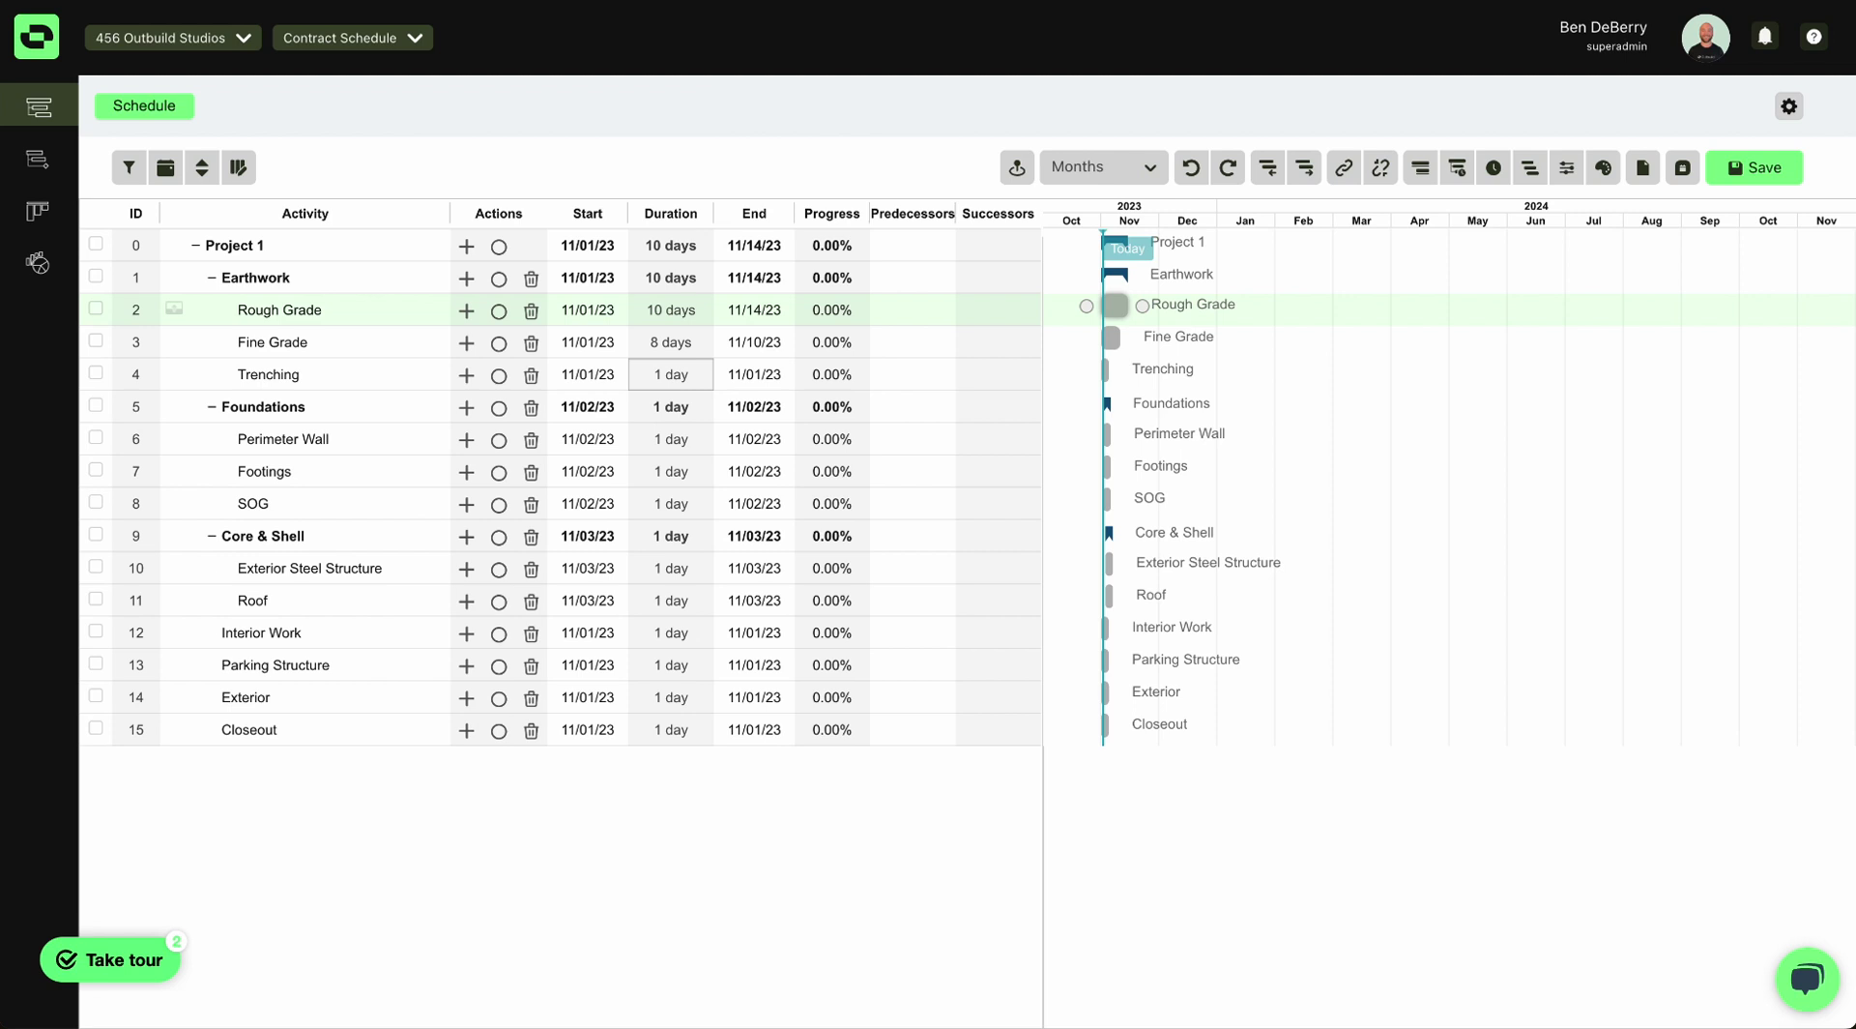
text(4)
key(Return)
key(Down)
key(Down)
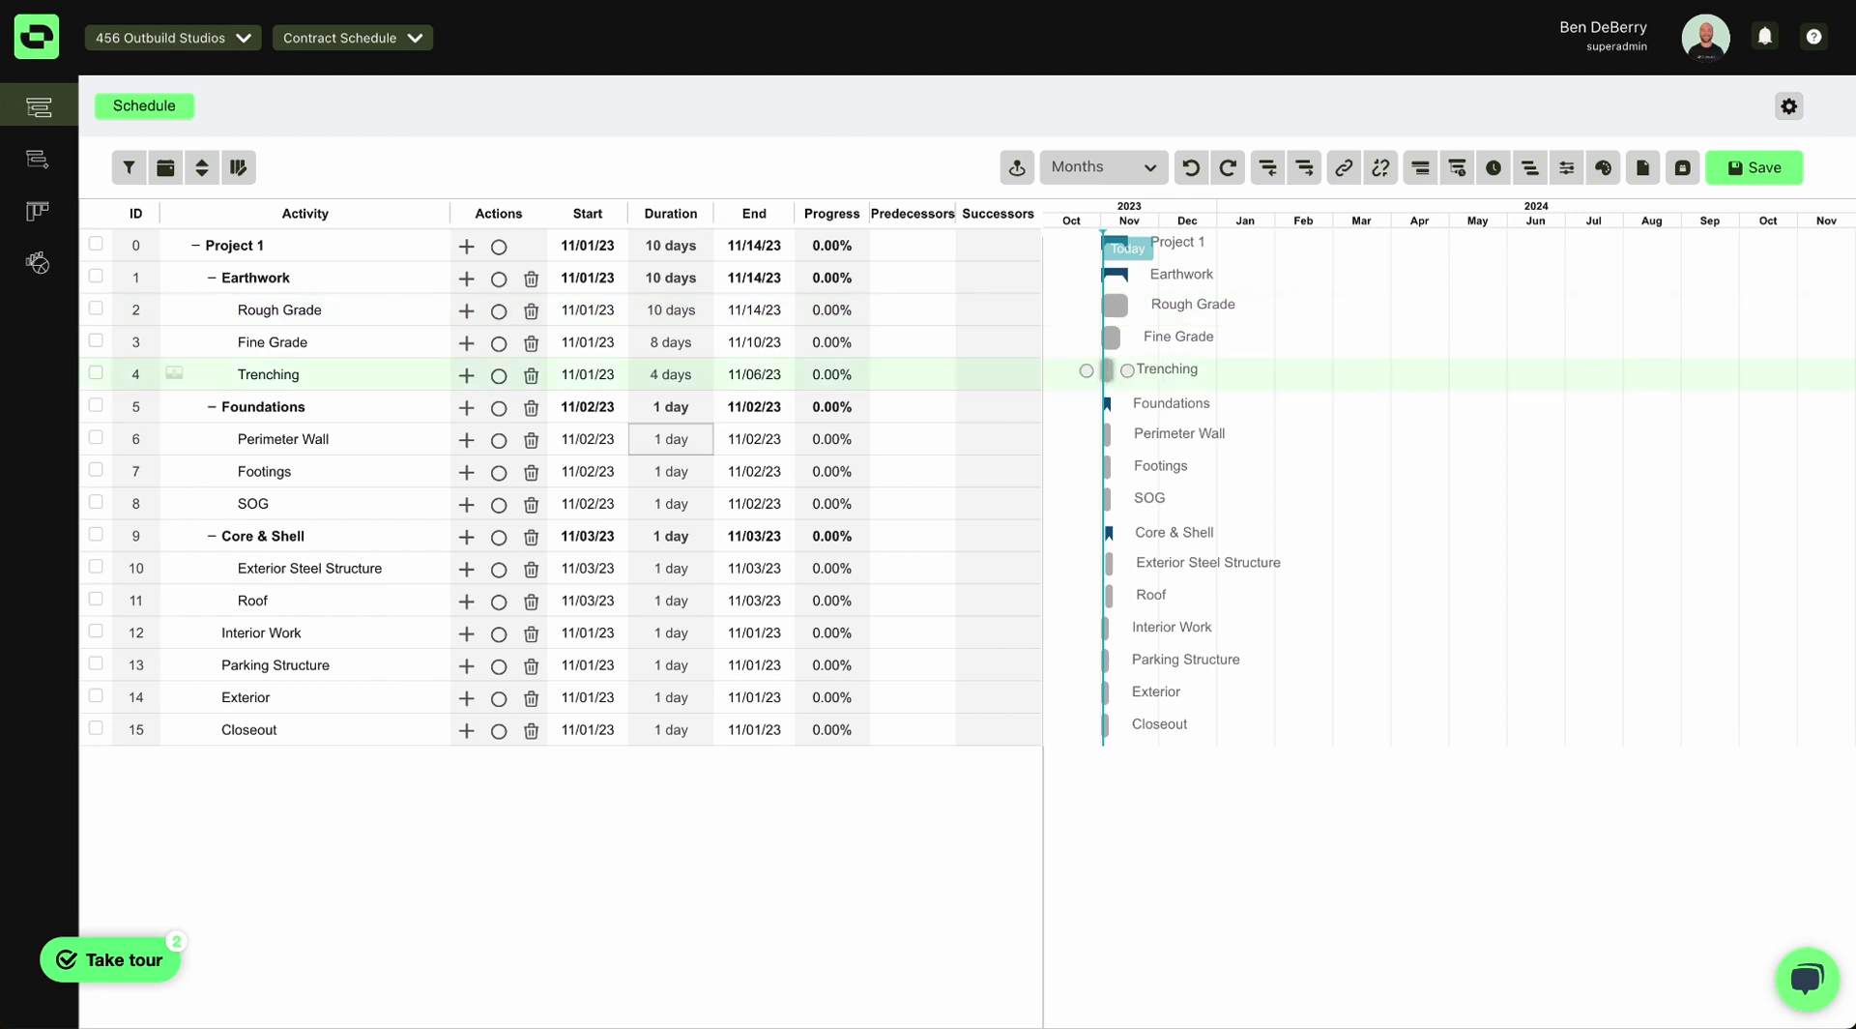
Set durations: Perimeter Wall 10, Footings 7, SOG 3 days.
click(671, 438)
text(10)
key(Return)
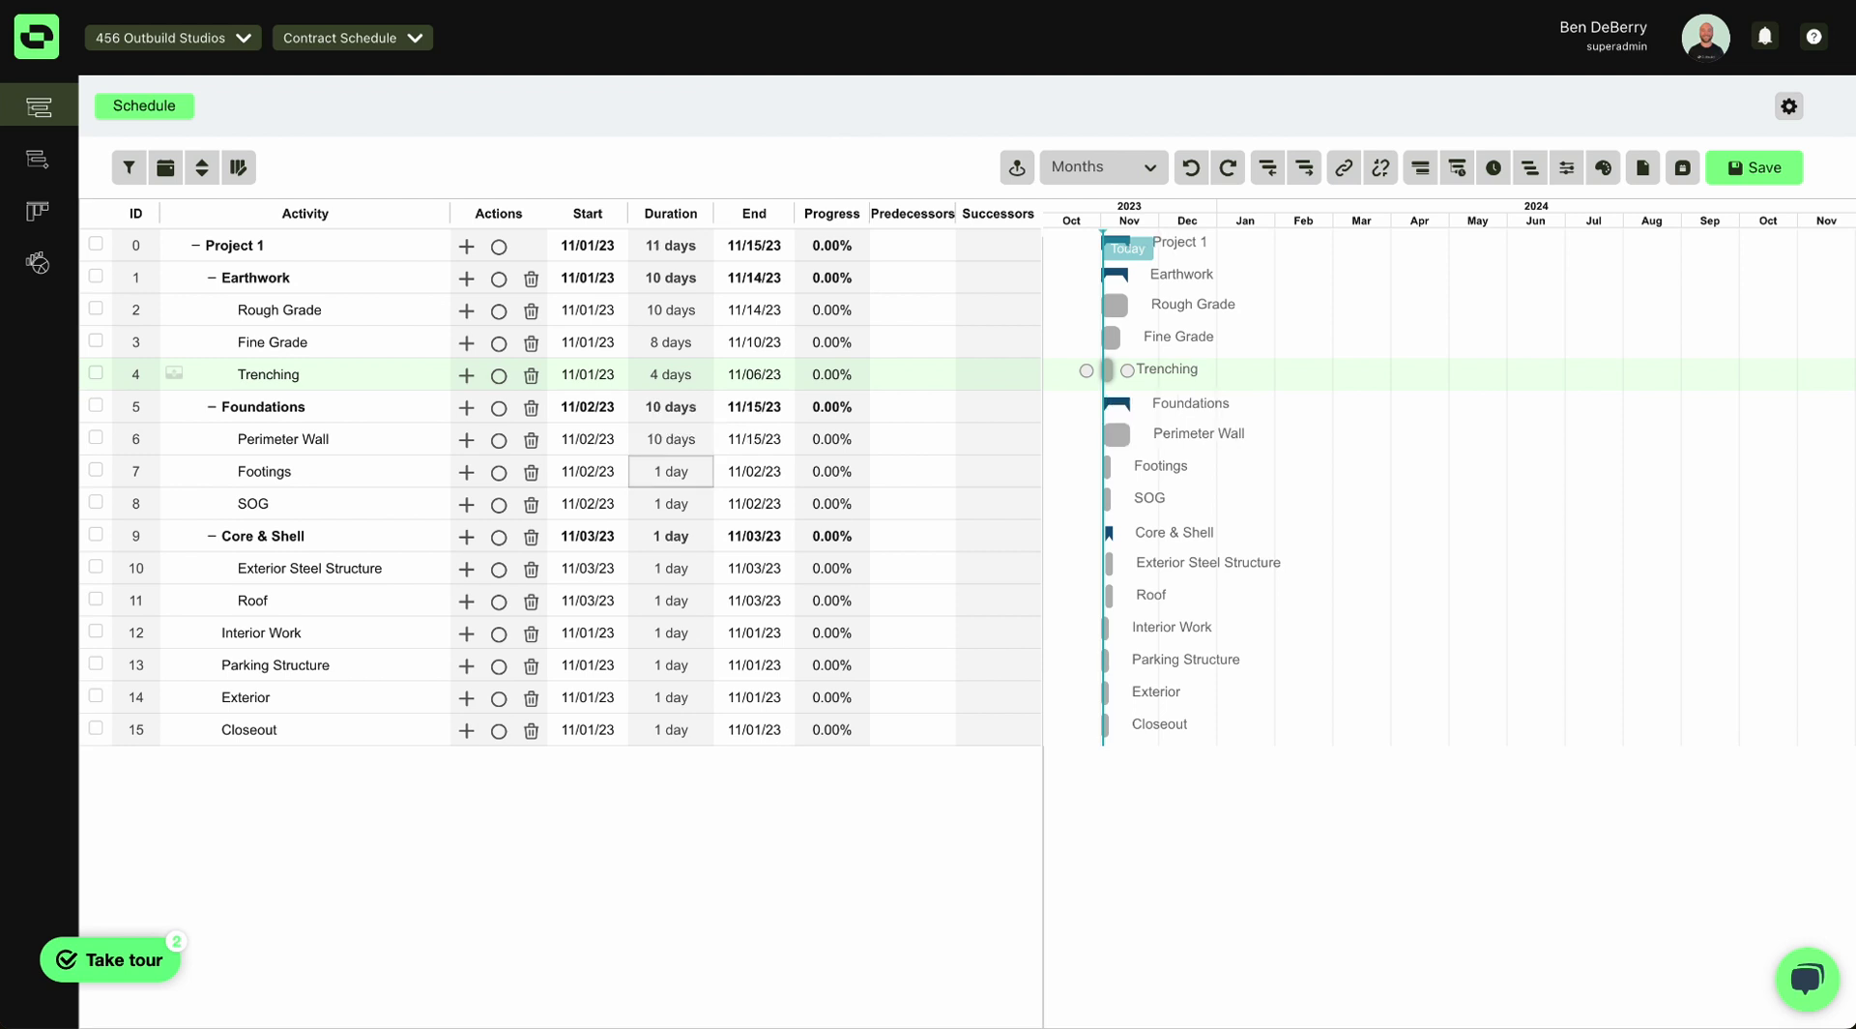
text(7)
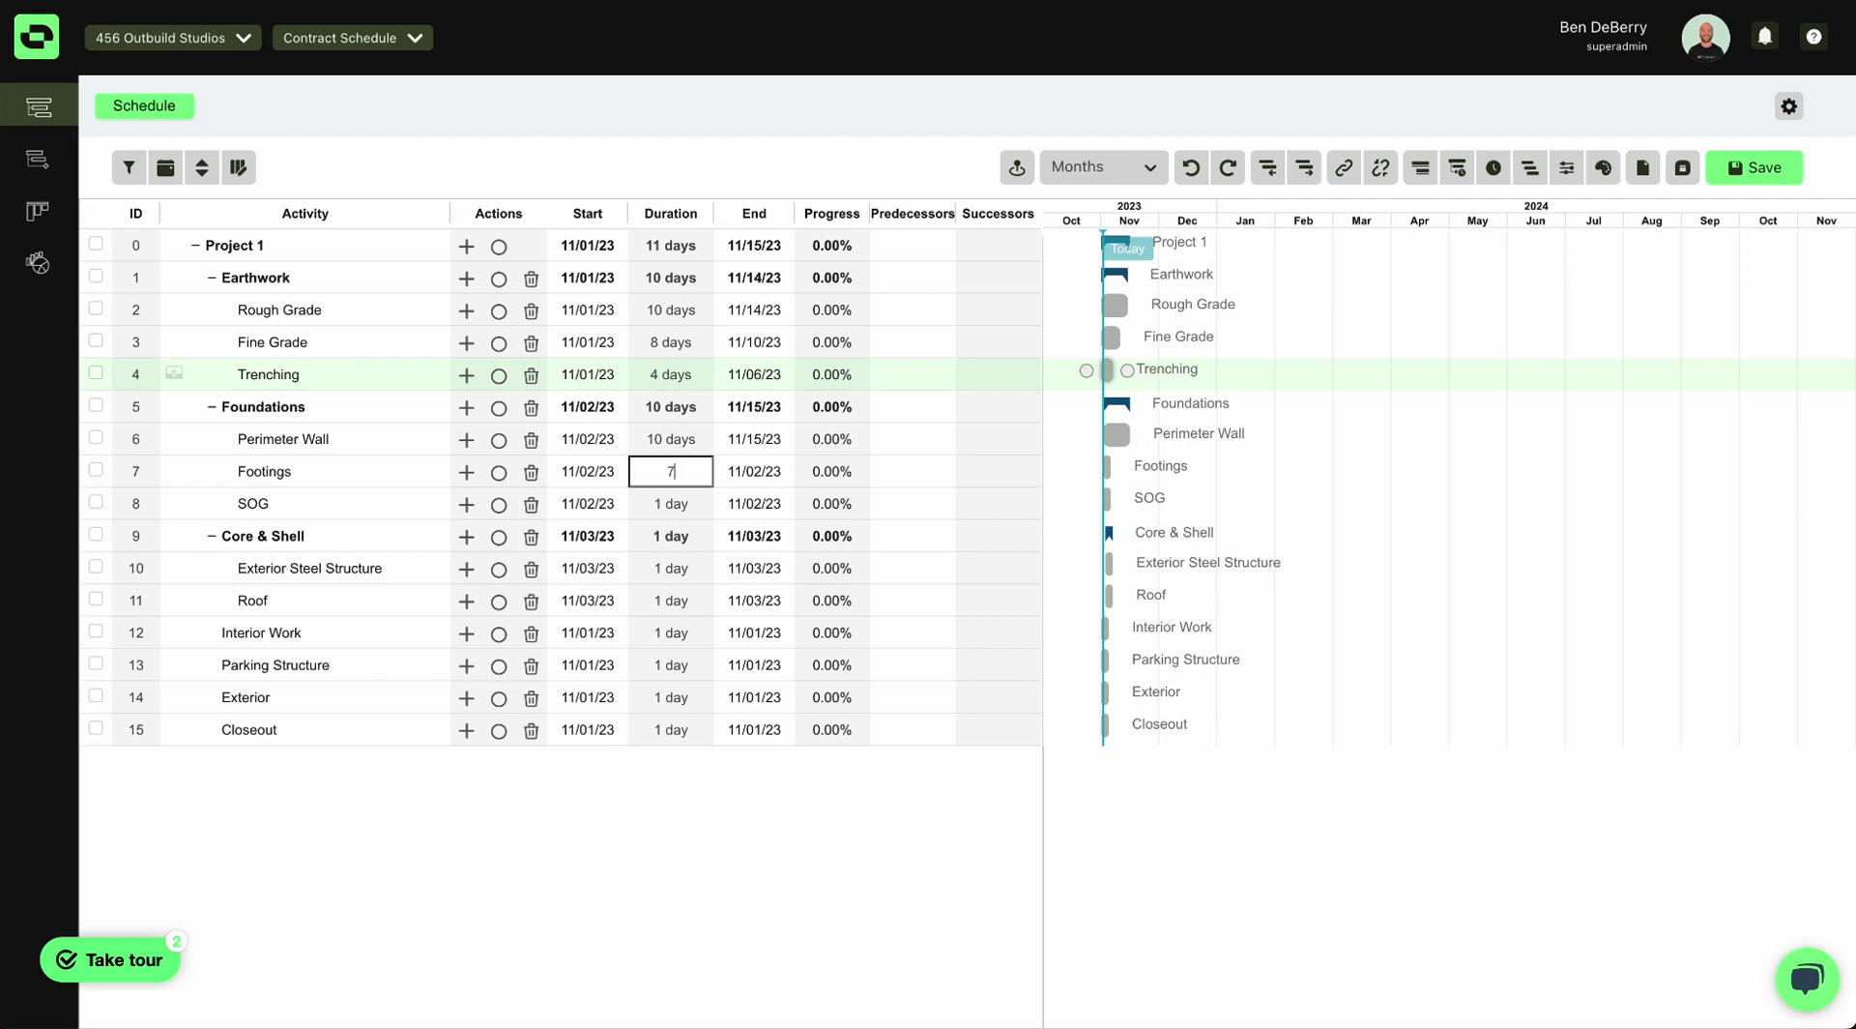
key(Return)
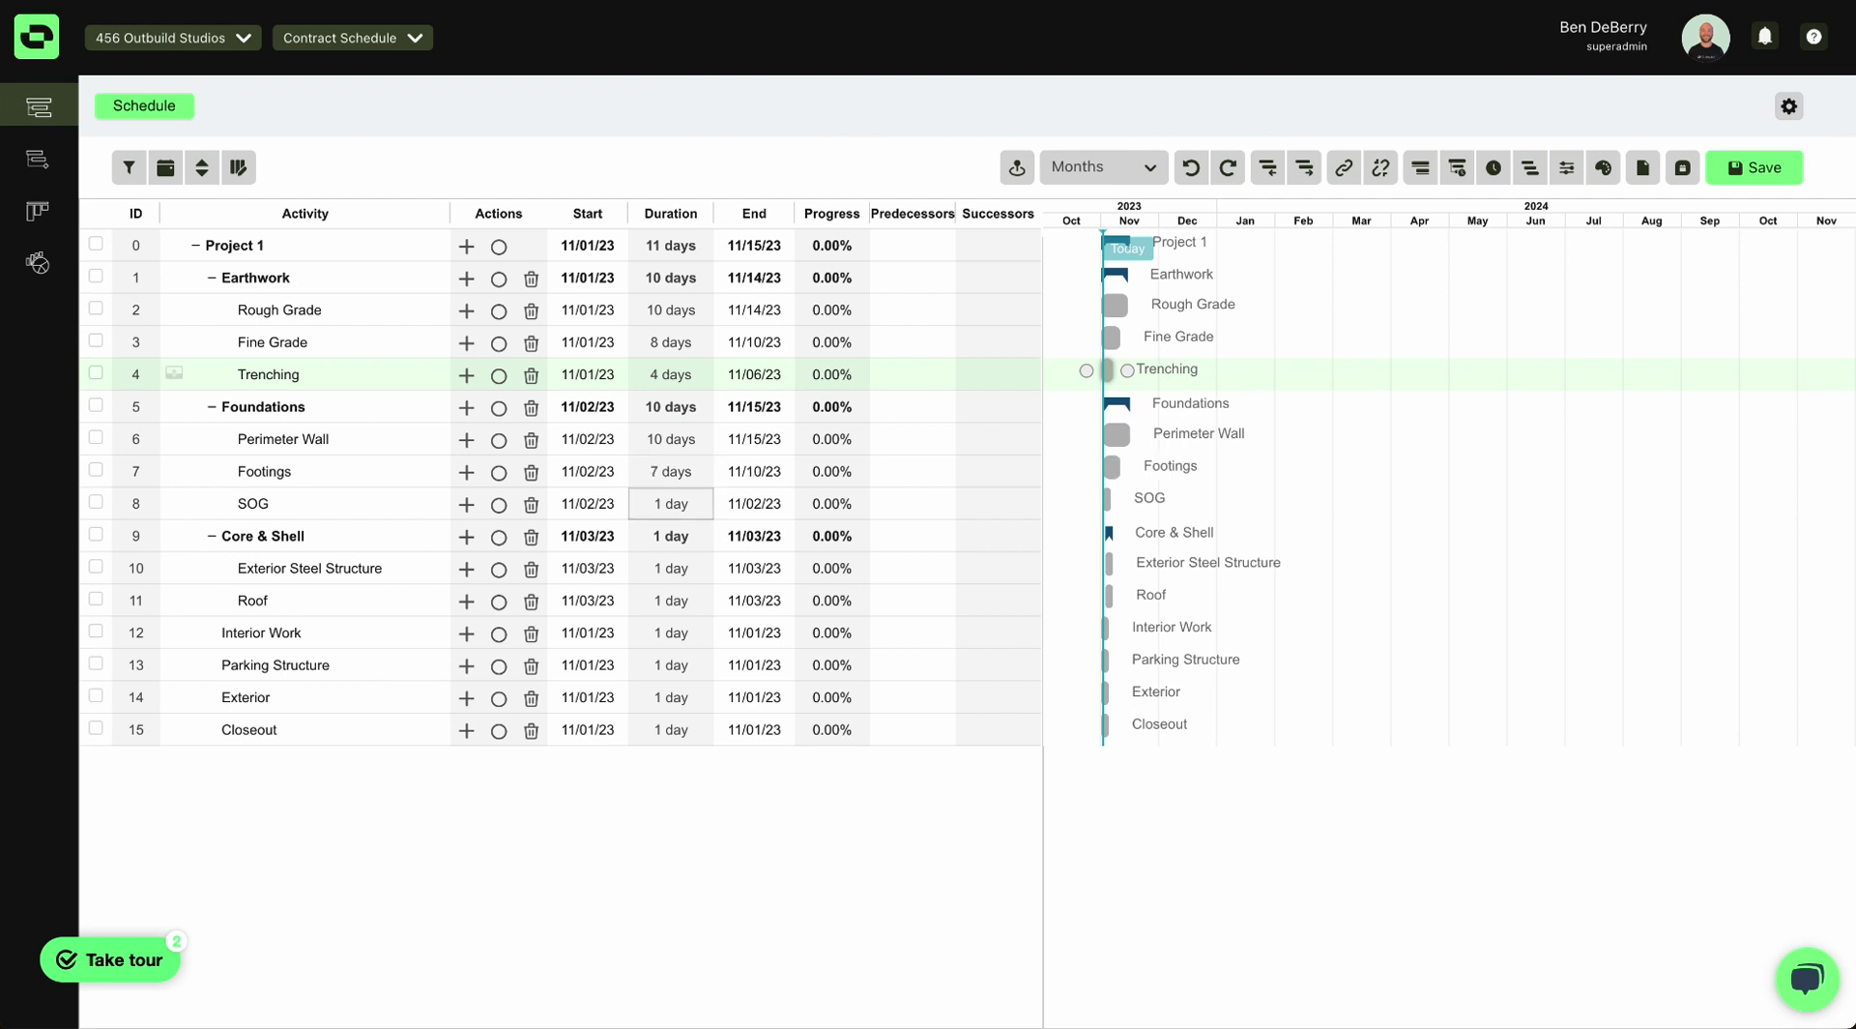
text(3)
key(Return)
Set Exterior Steel Structure to 15 days and Roof to 10 days.
click(671, 567)
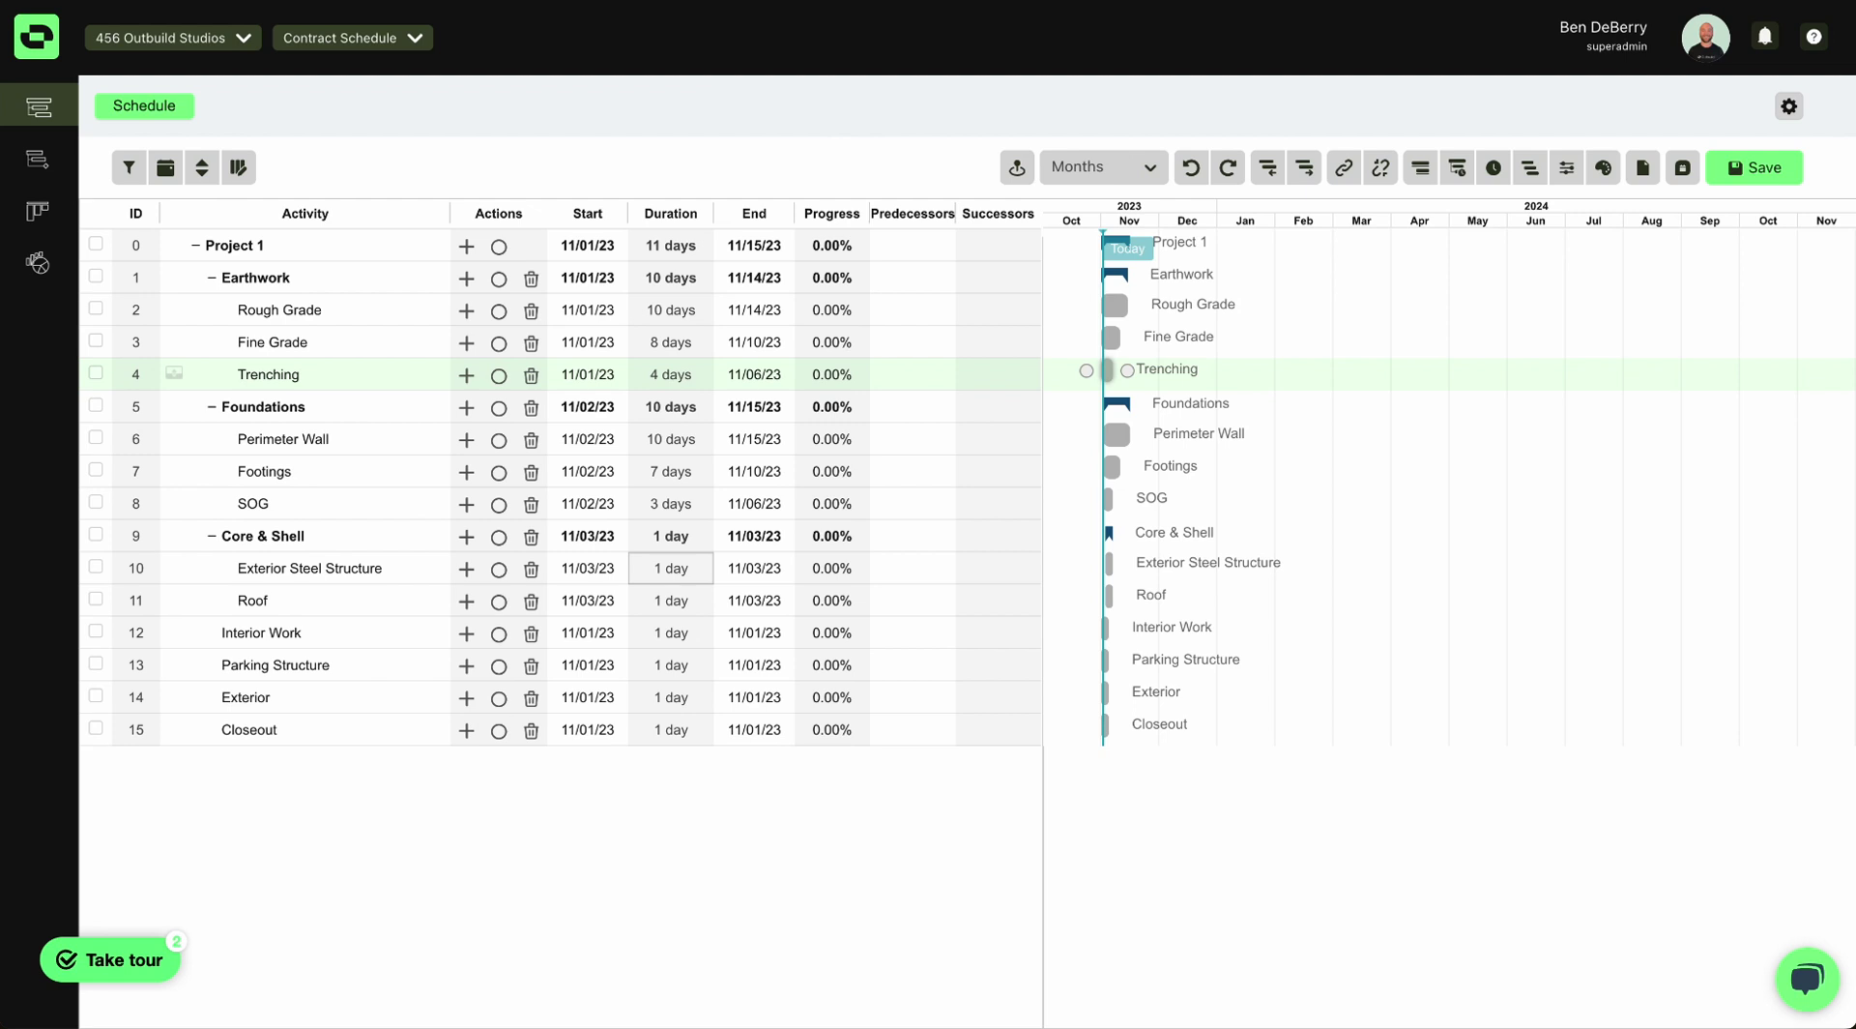
text(15)
key(Return)
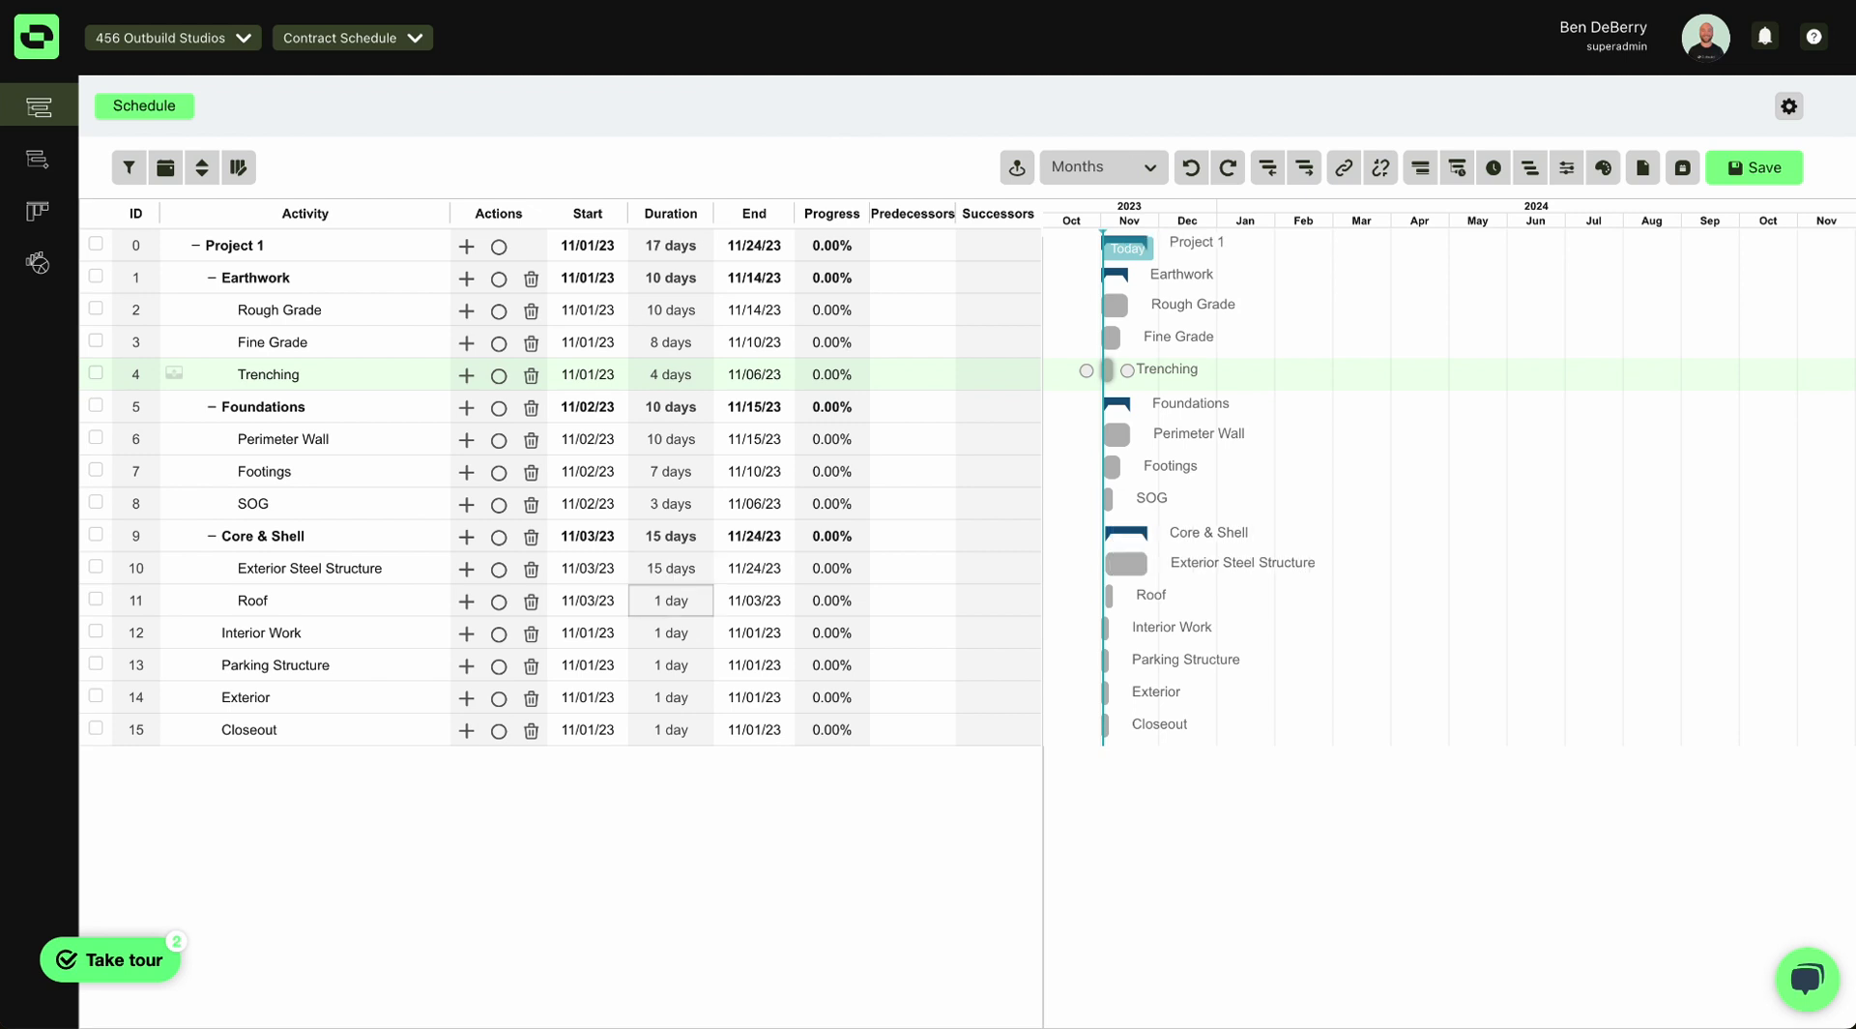
text(10)
key(Return)
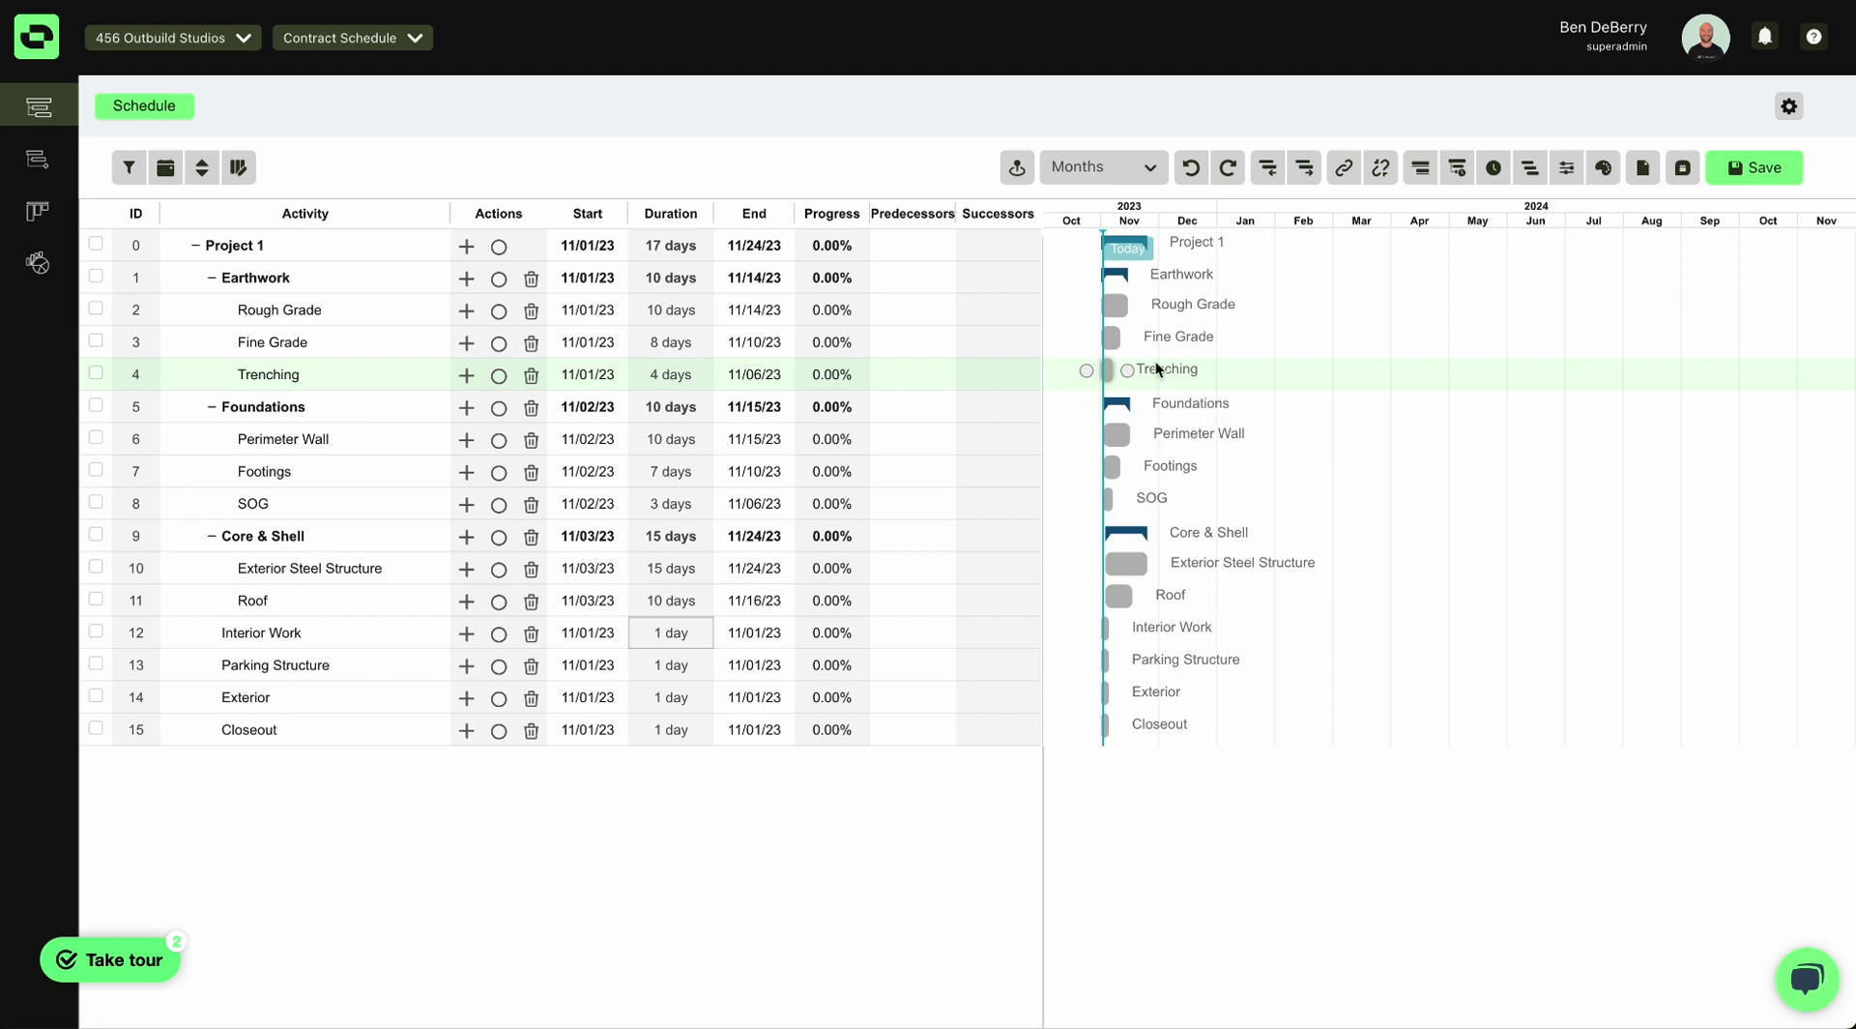
Chain Rough Grade→Fine Grade→Perimeter Wall→SOG→Exterior Steel Structure→Roof, with Trenching starting alongside Rough Grade.
drag(1145, 307, 1092, 342)
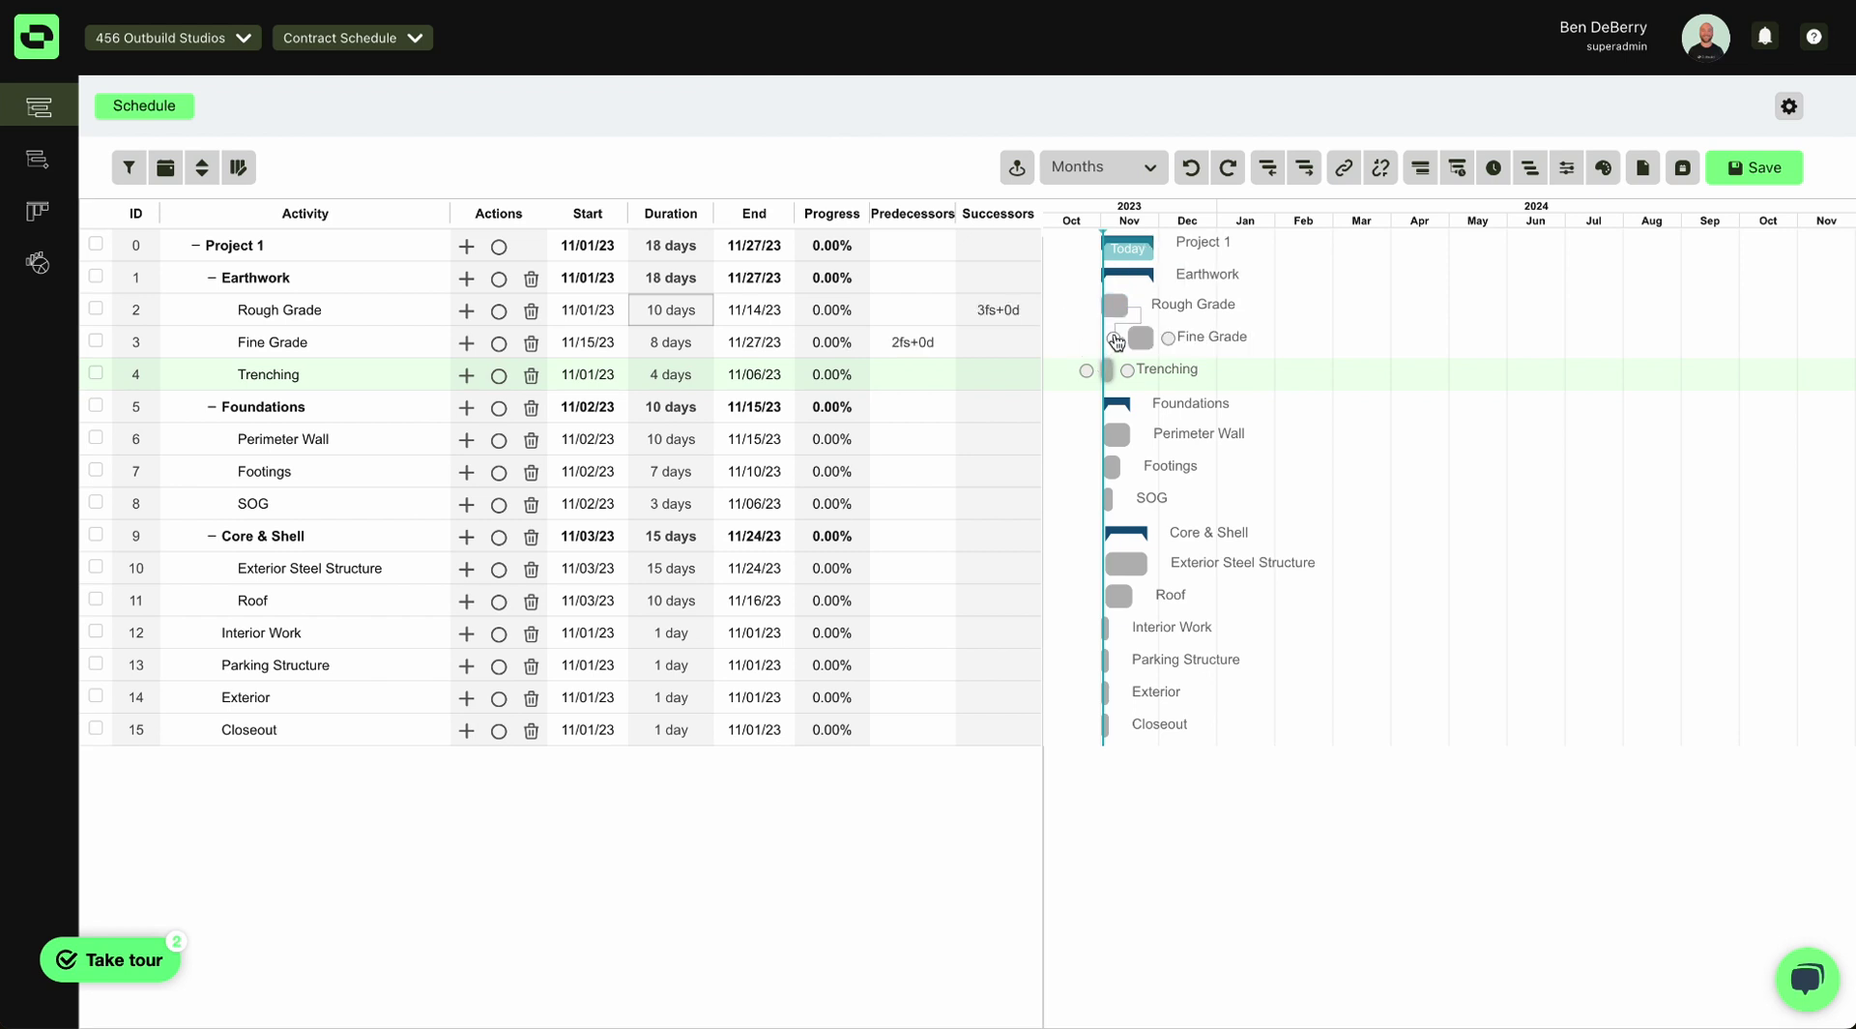
drag(1087, 307, 1087, 372)
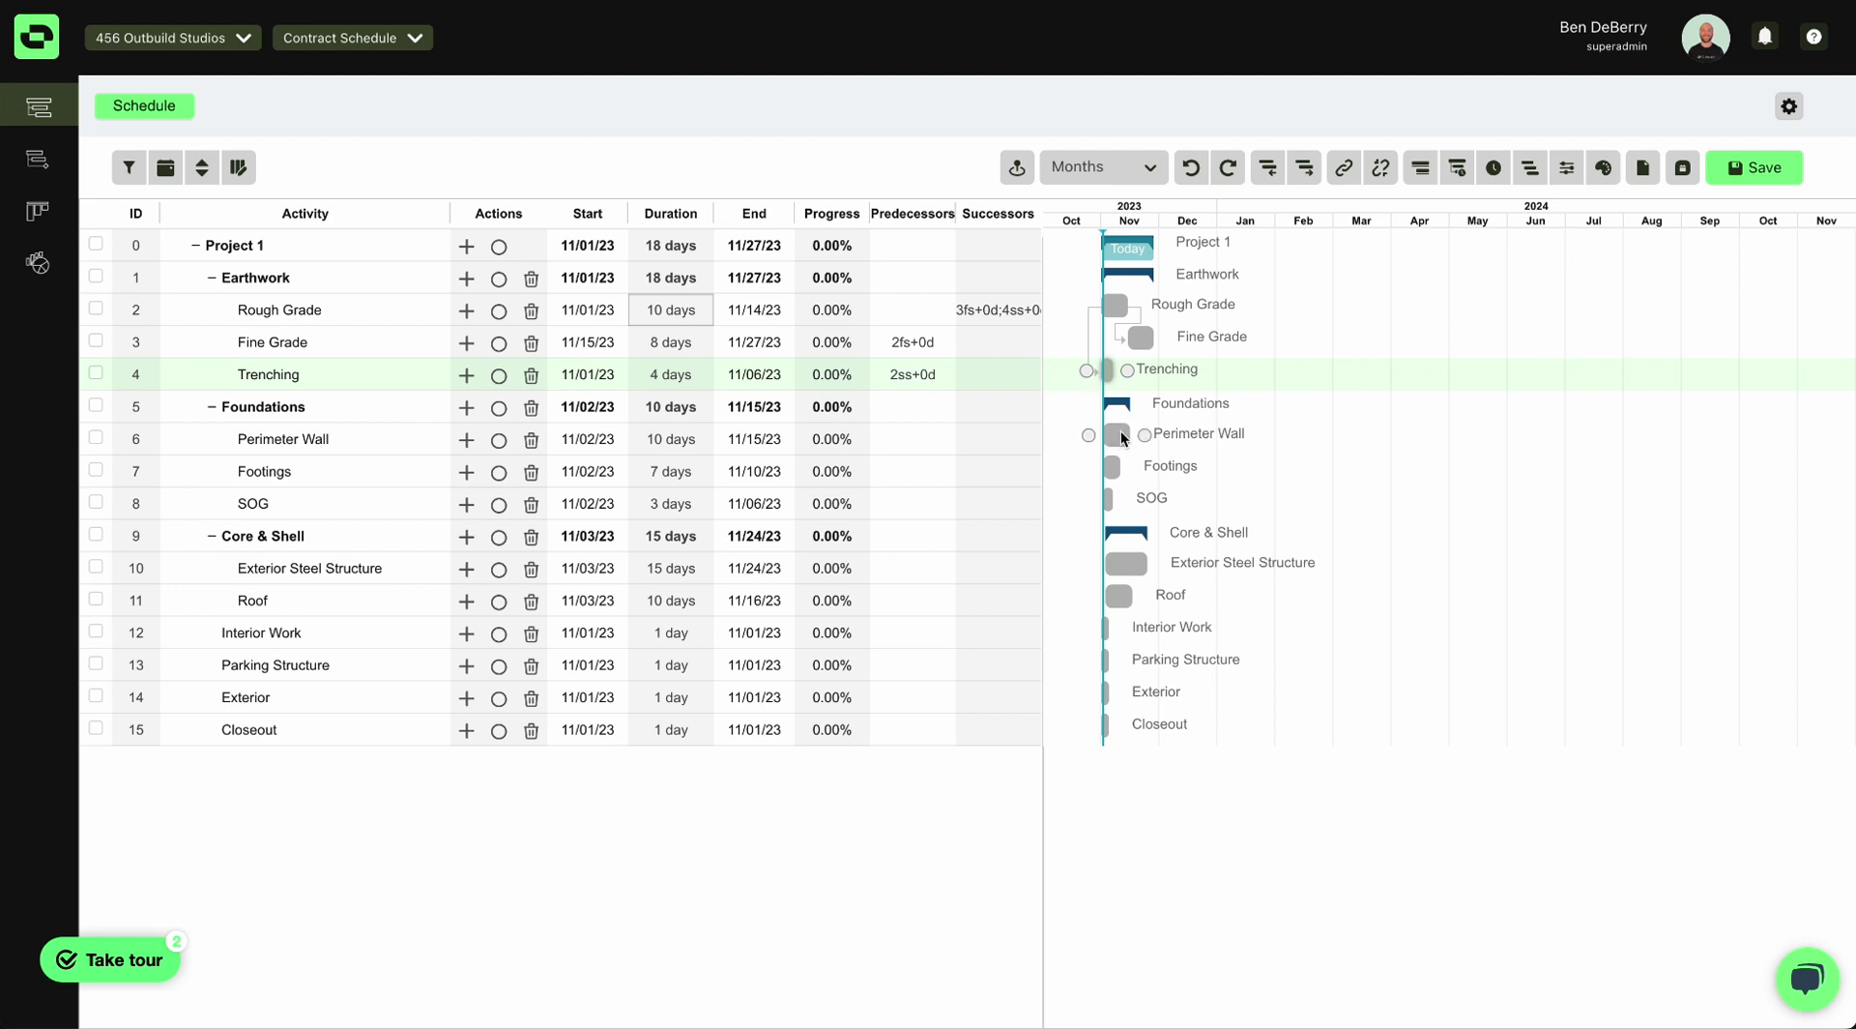
mouse_move(1178, 336)
drag(1168, 339, 1082, 467)
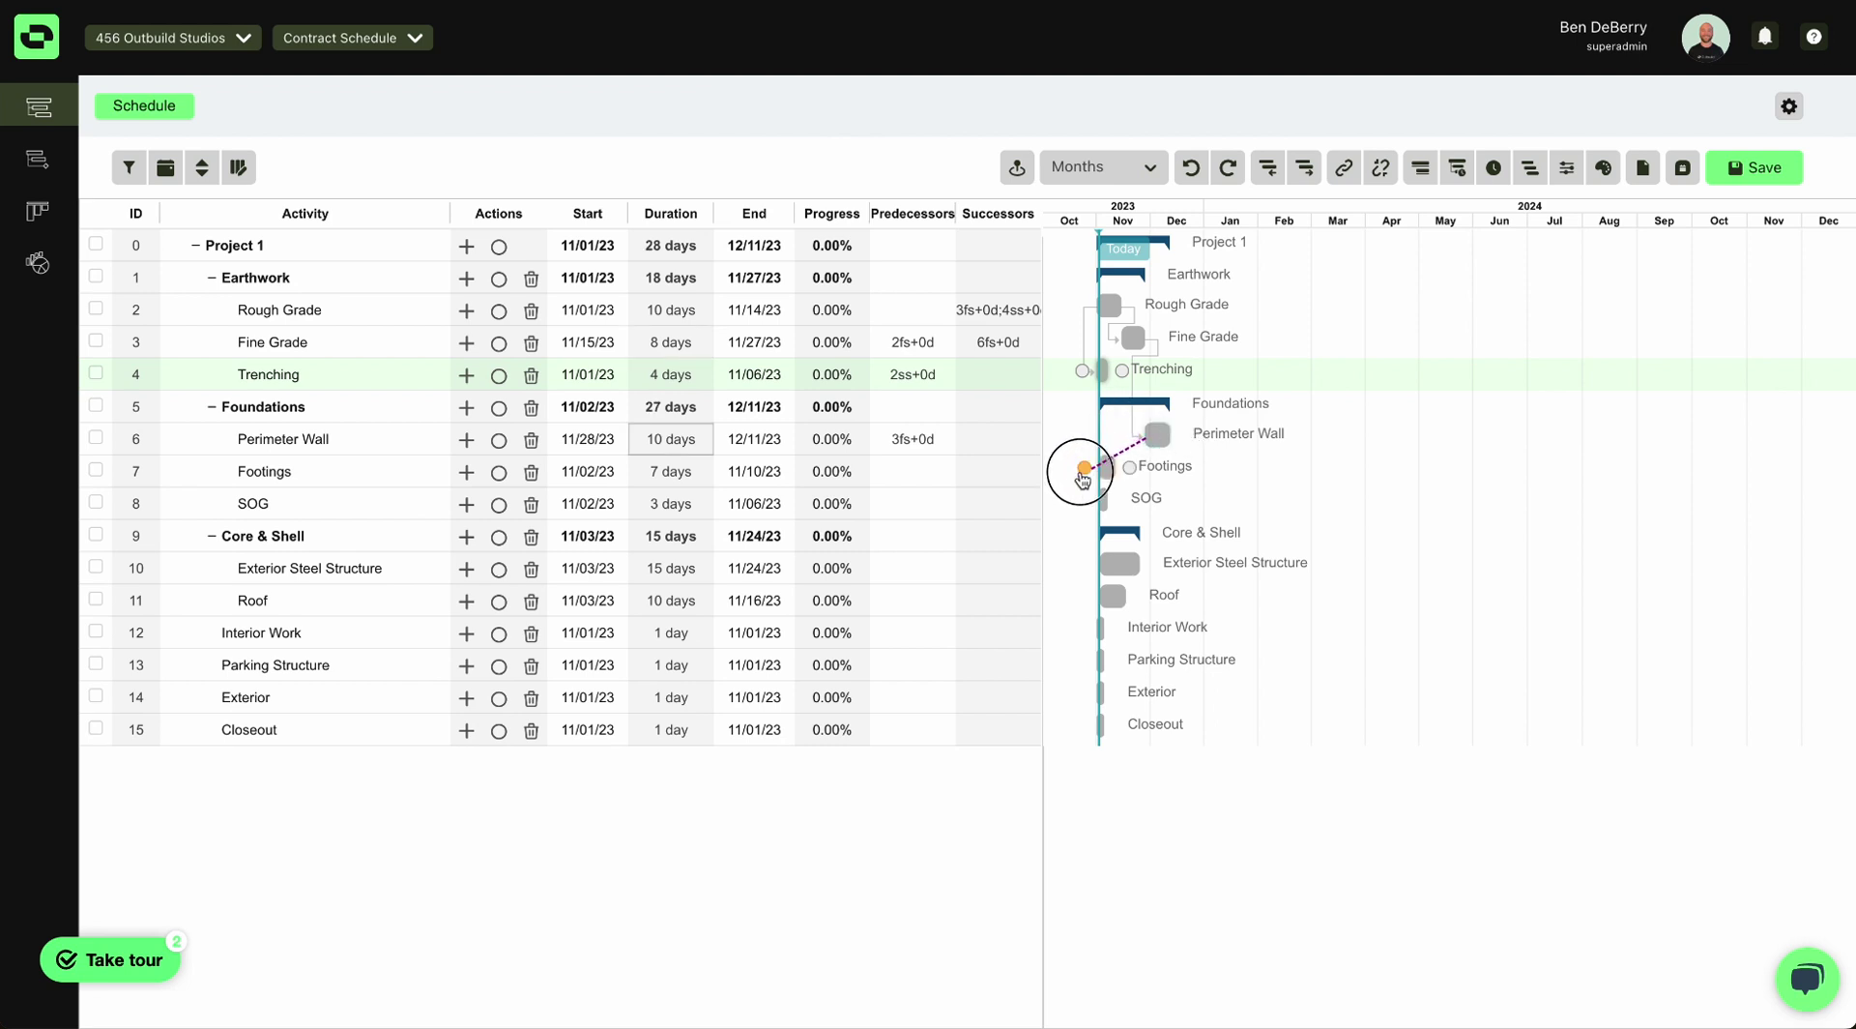
drag(1184, 442, 1091, 503)
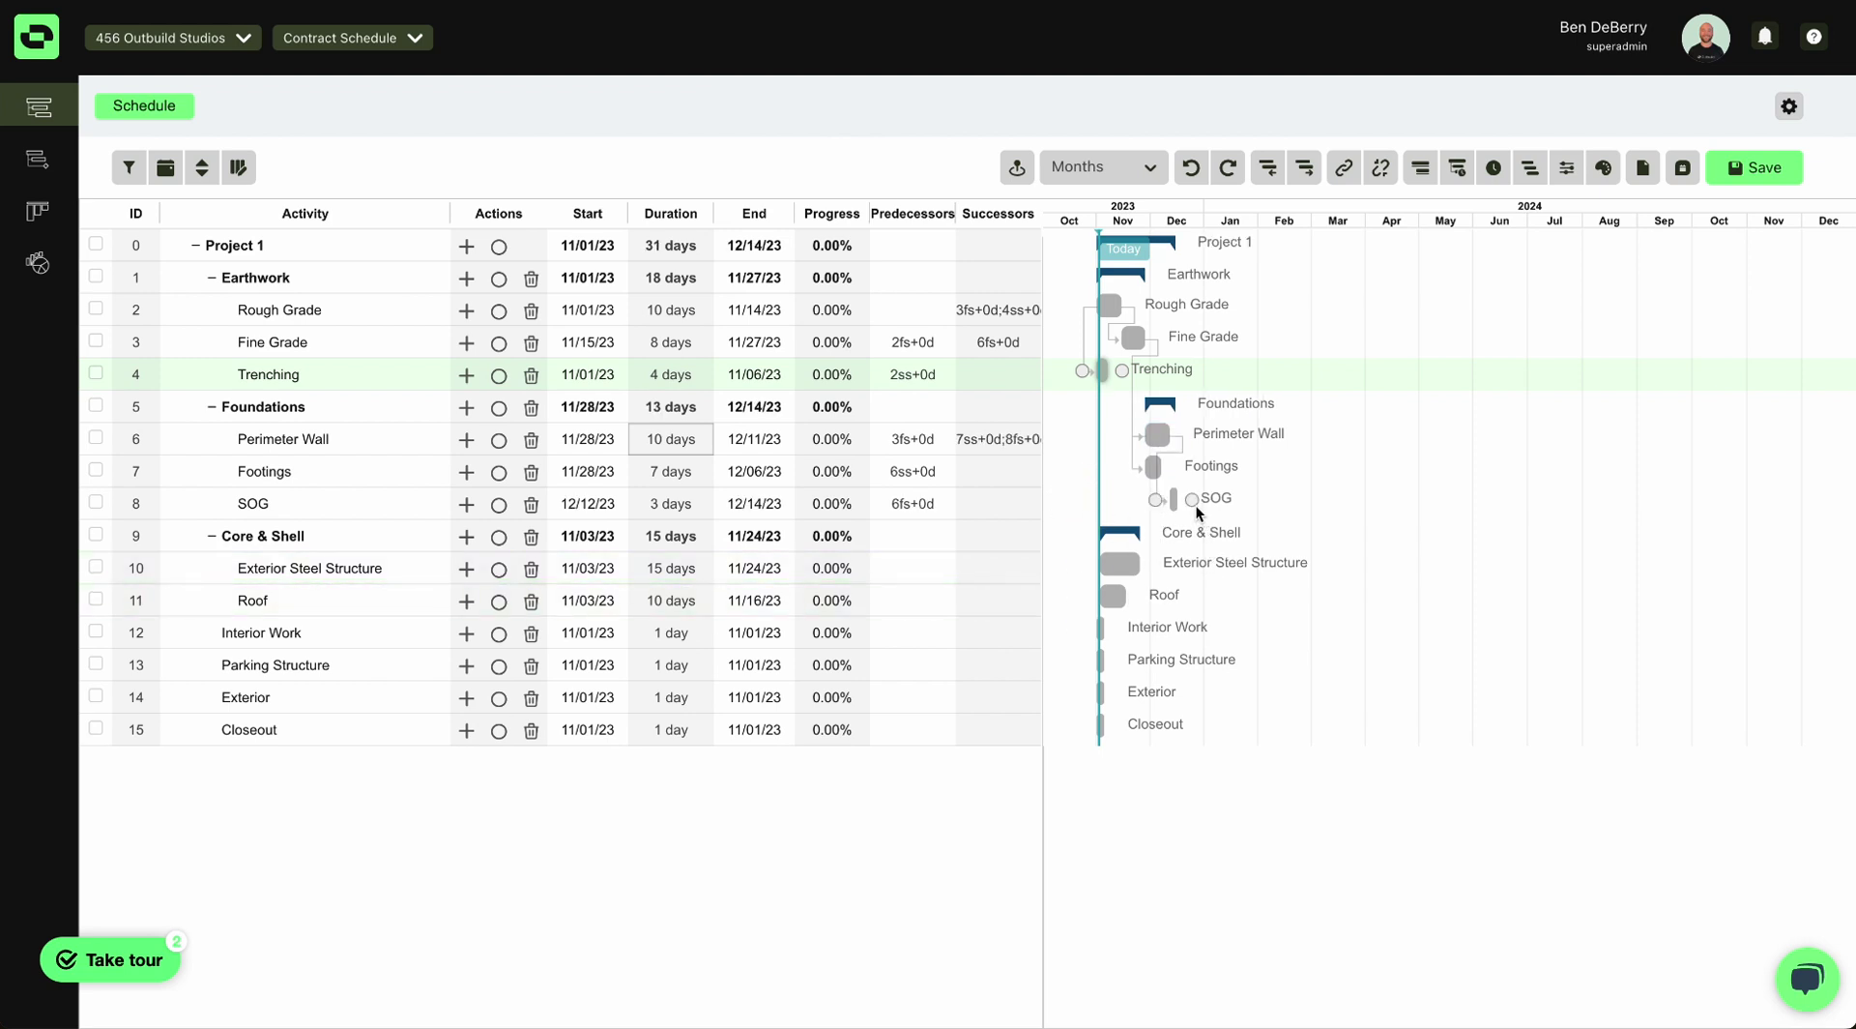
drag(1181, 500, 1086, 563)
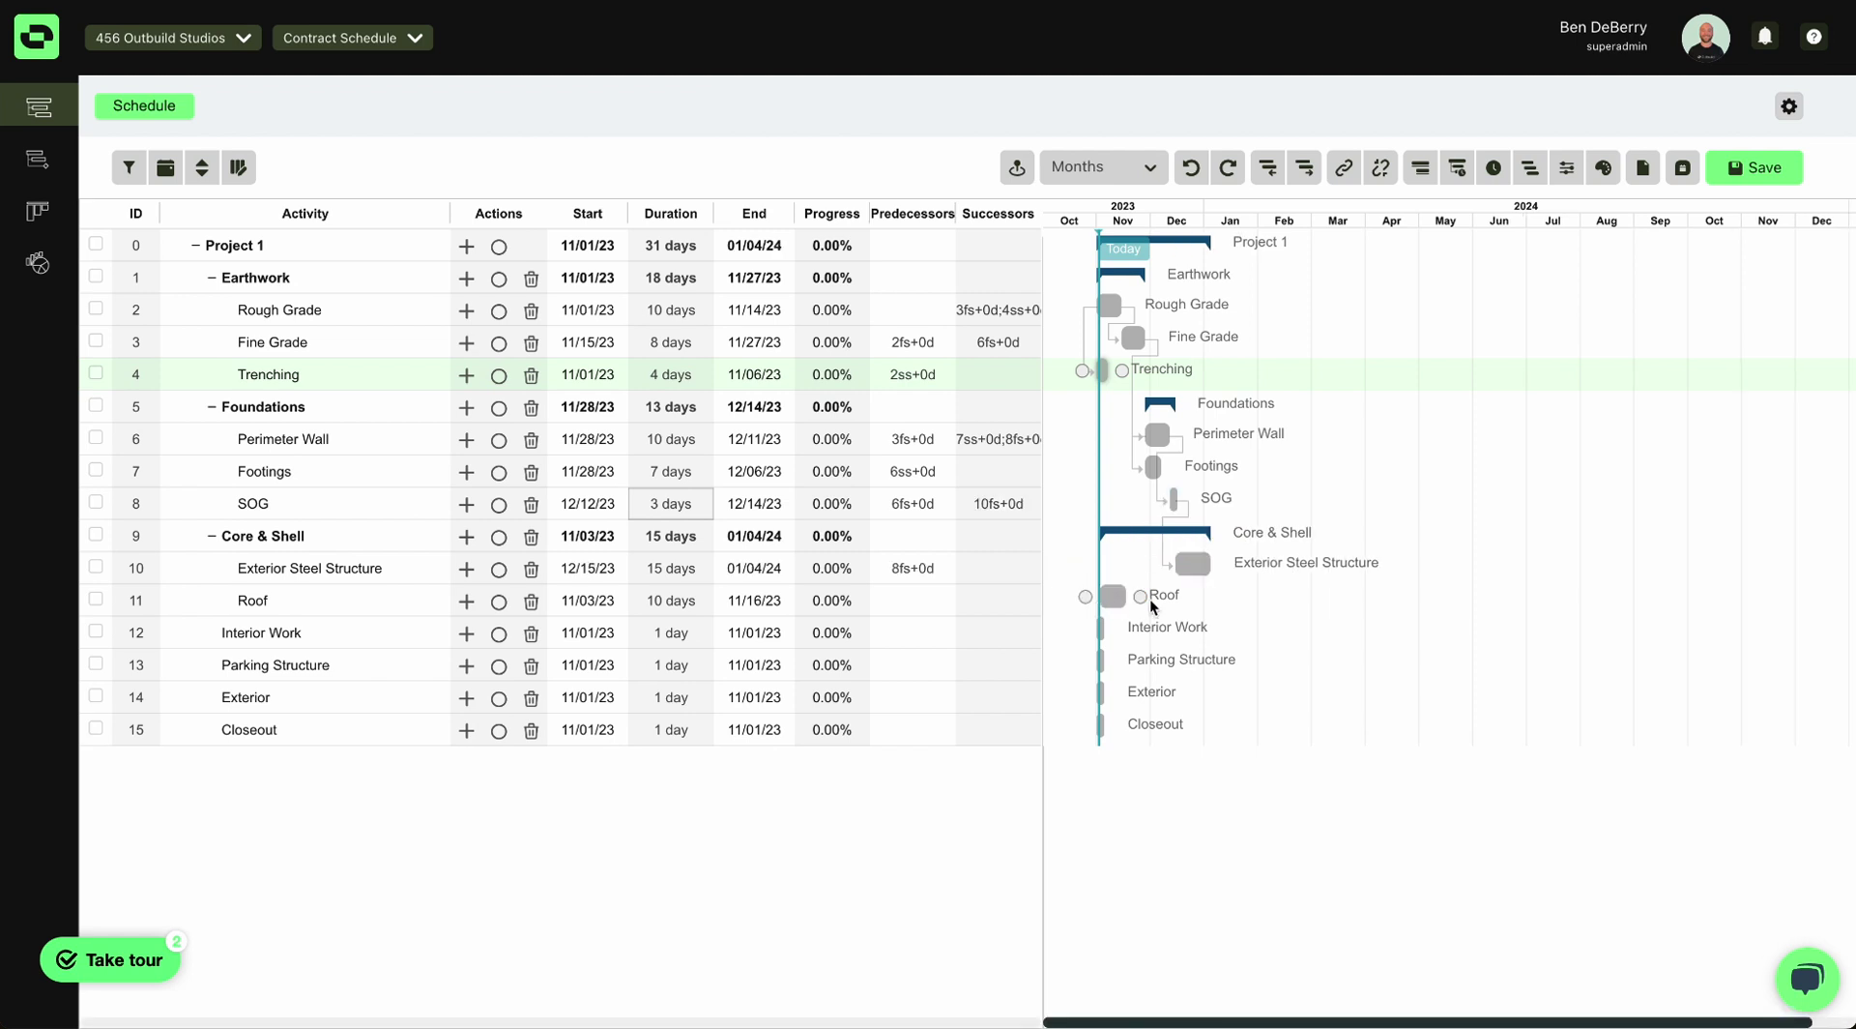
drag(1222, 571, 1087, 599)
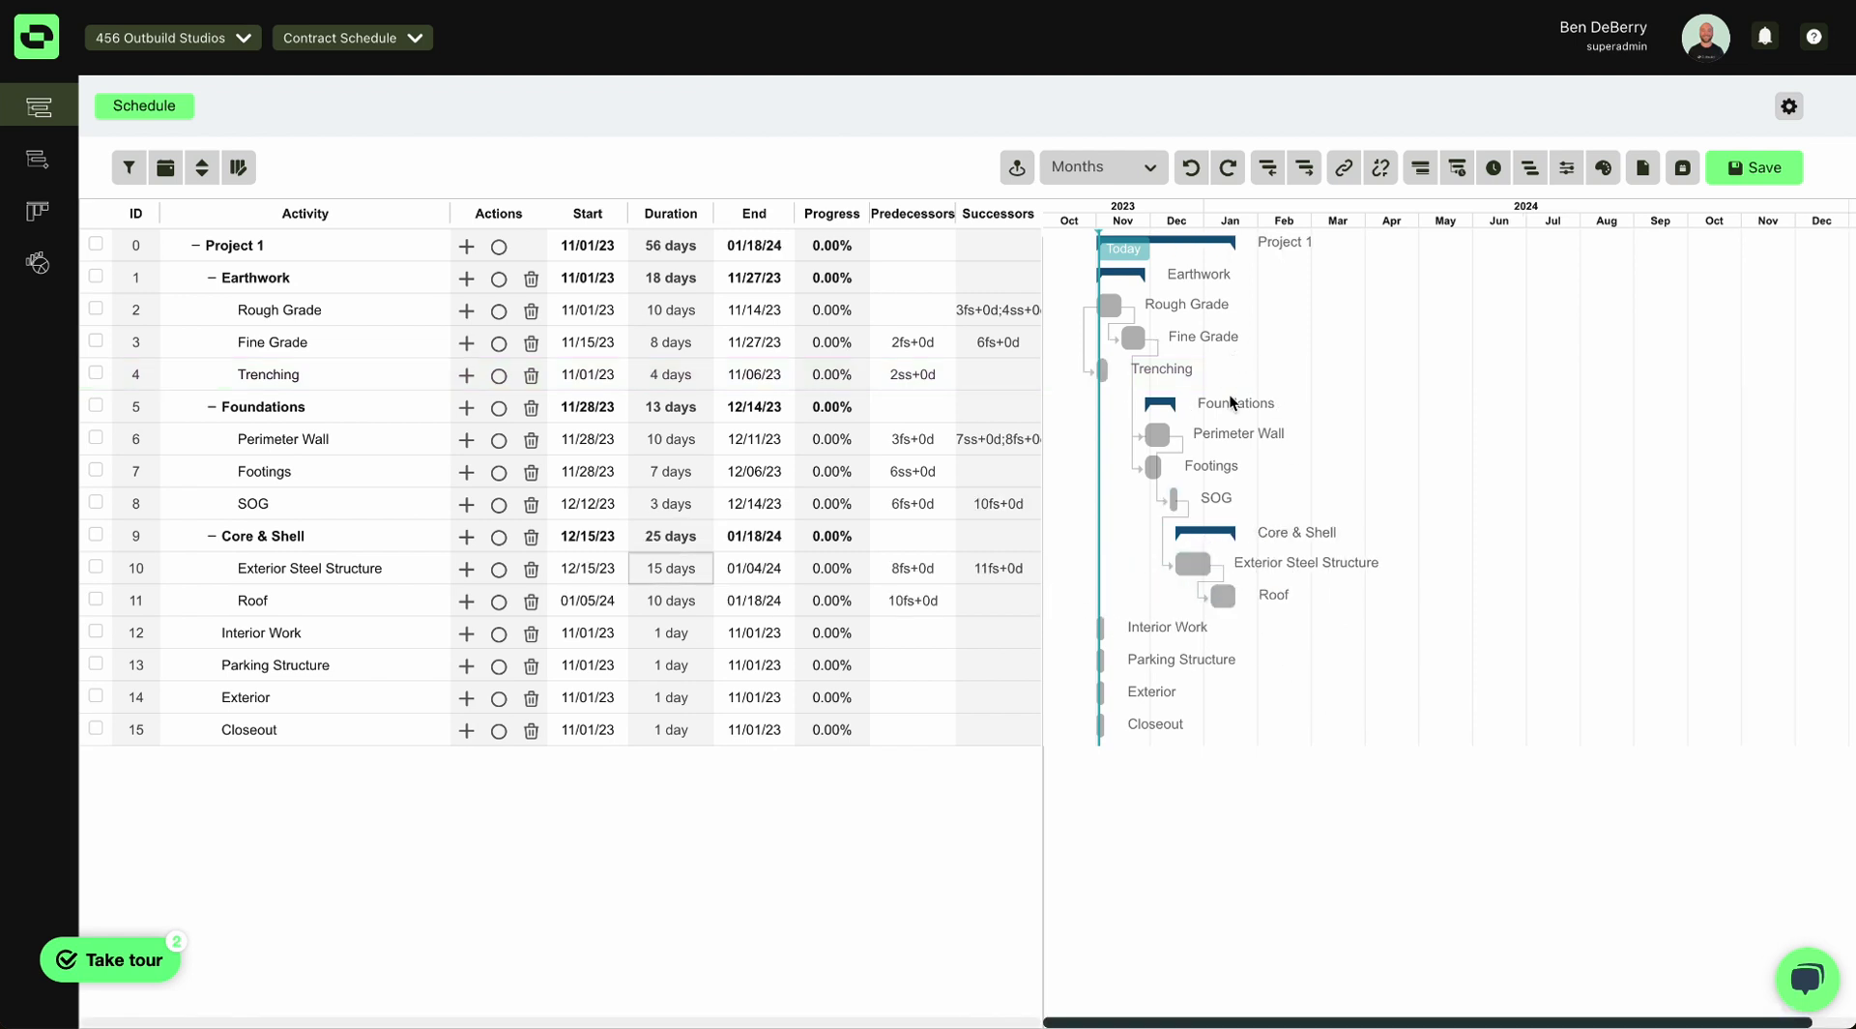
Set the Gantt scale to Weeks, scroll to today's date, and save the schedule.
click(1081, 176)
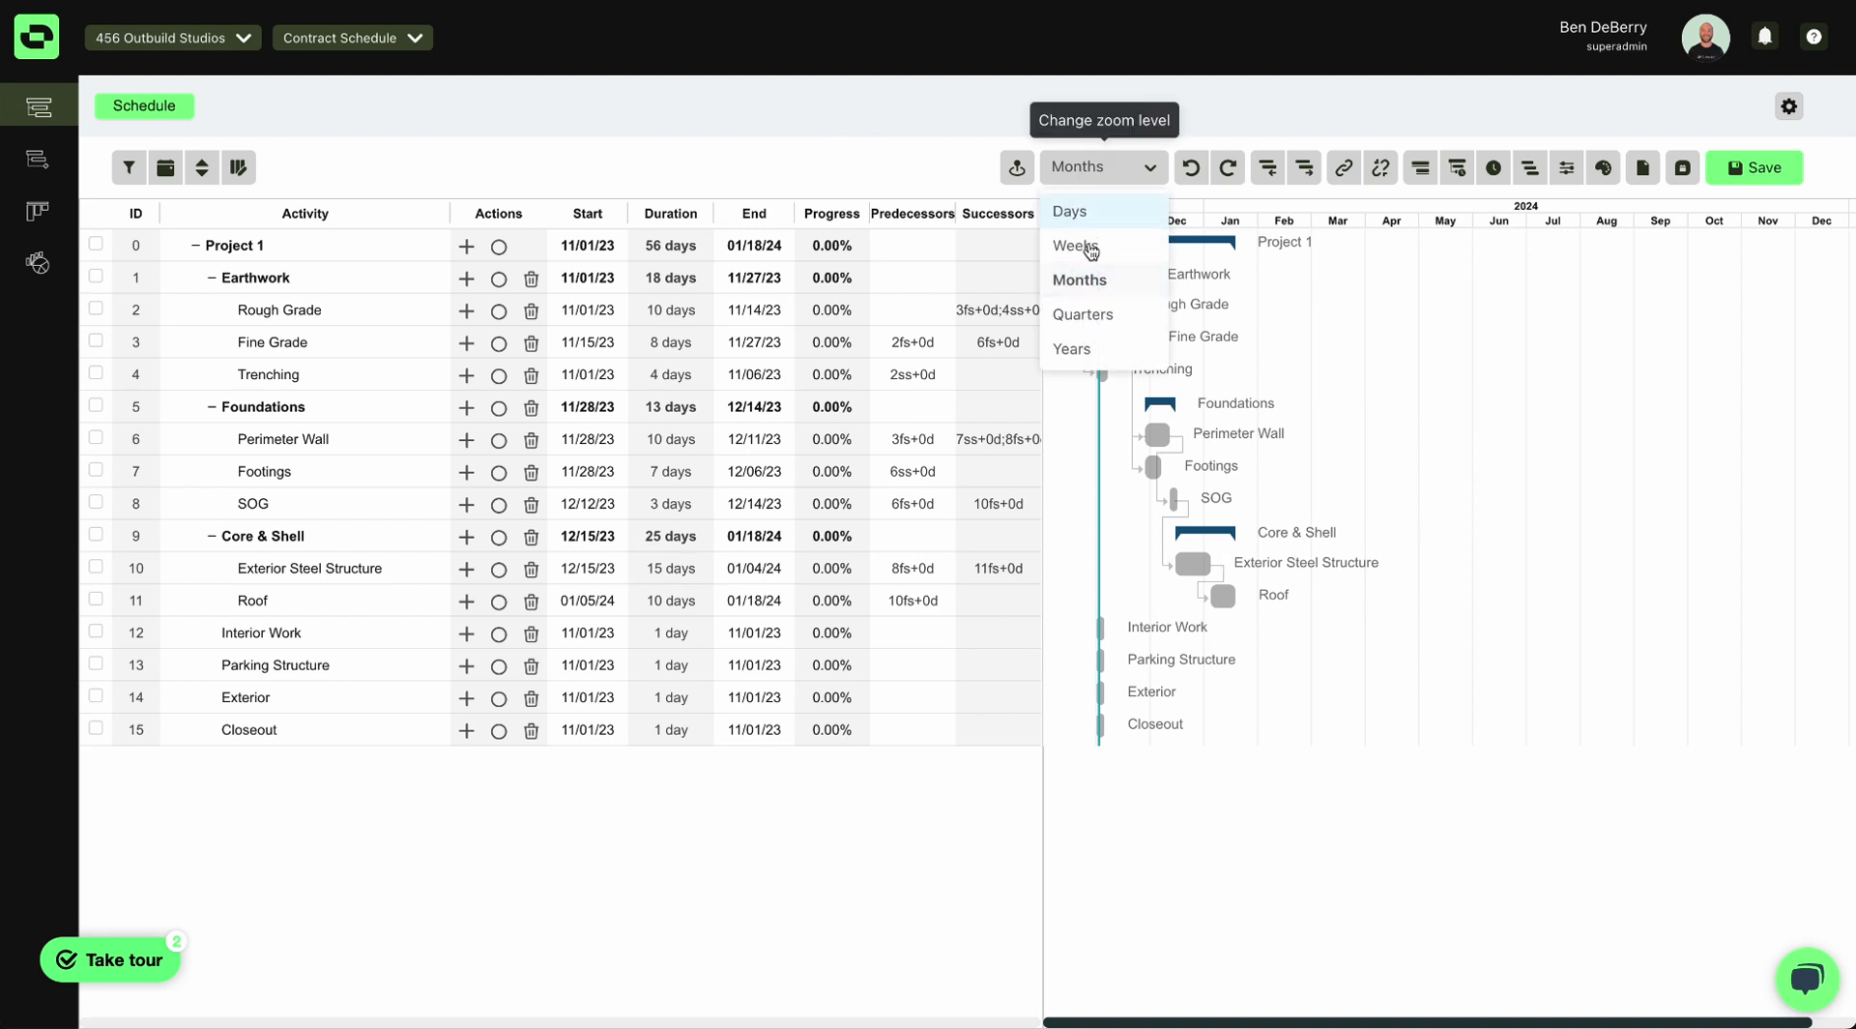
click(1090, 247)
click(1017, 167)
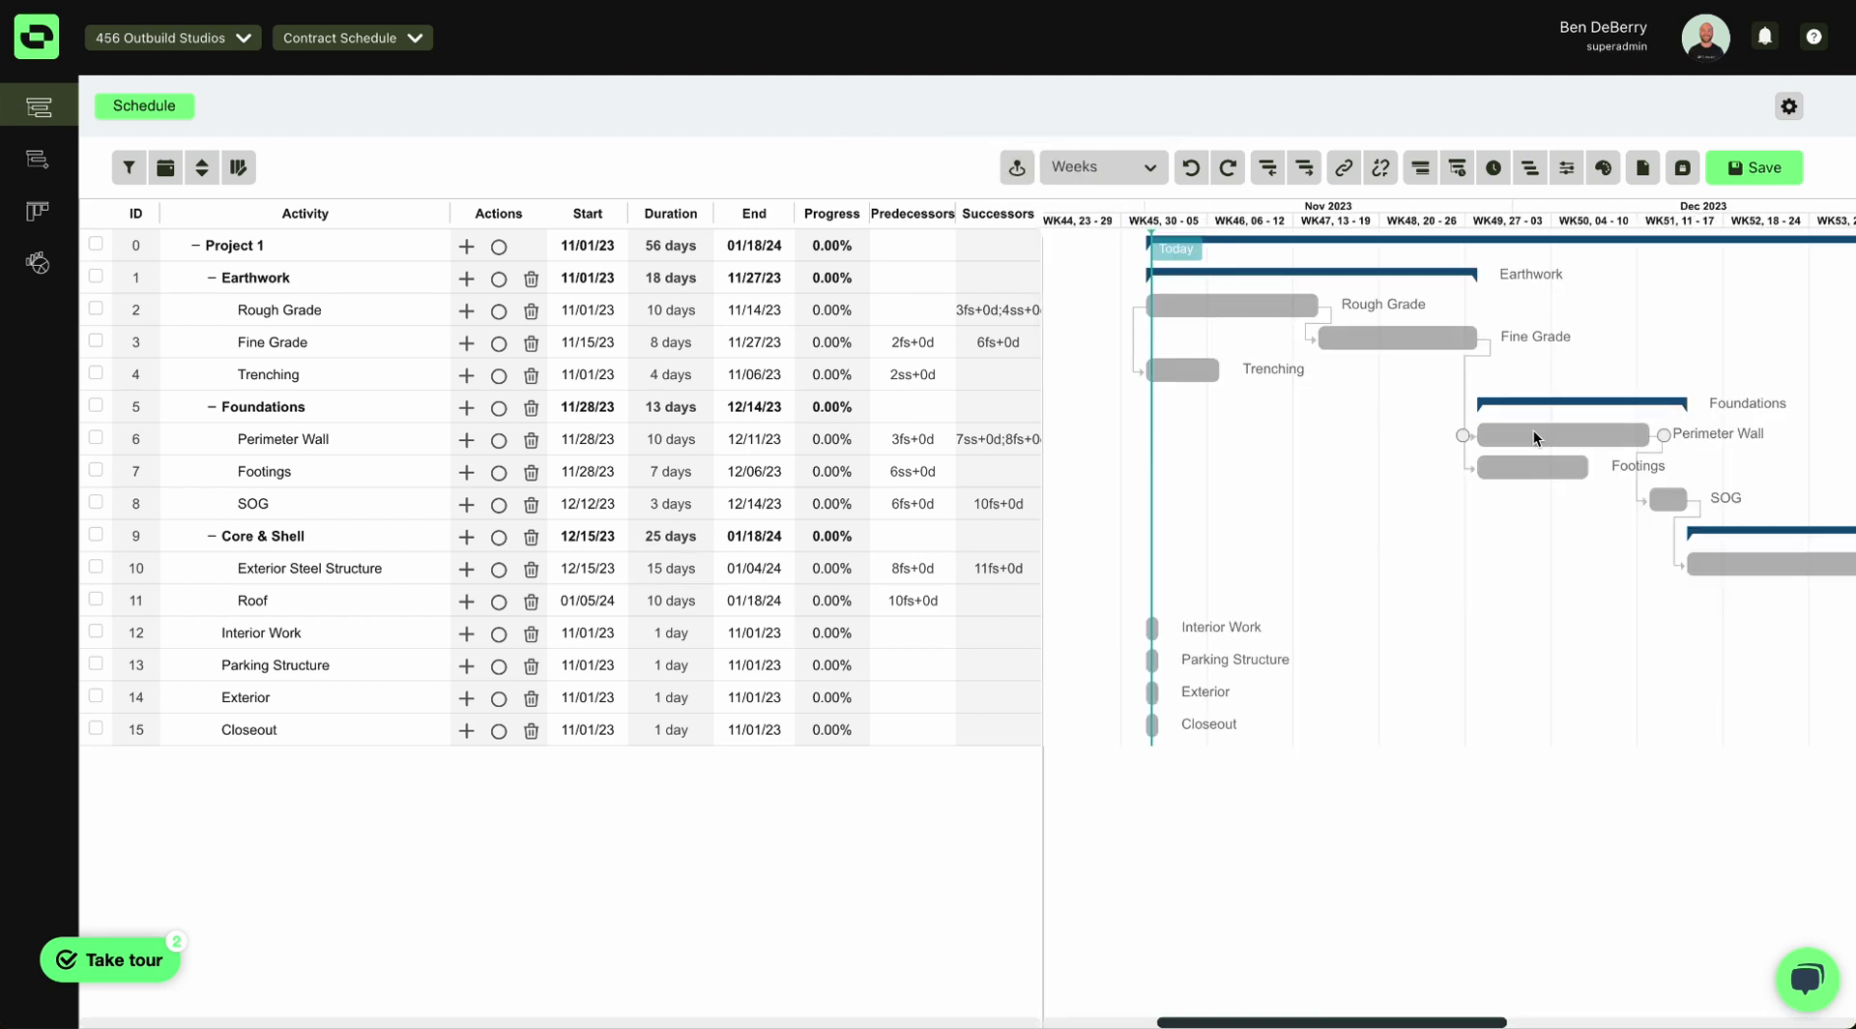
scroll(1534, 518, right, 3)
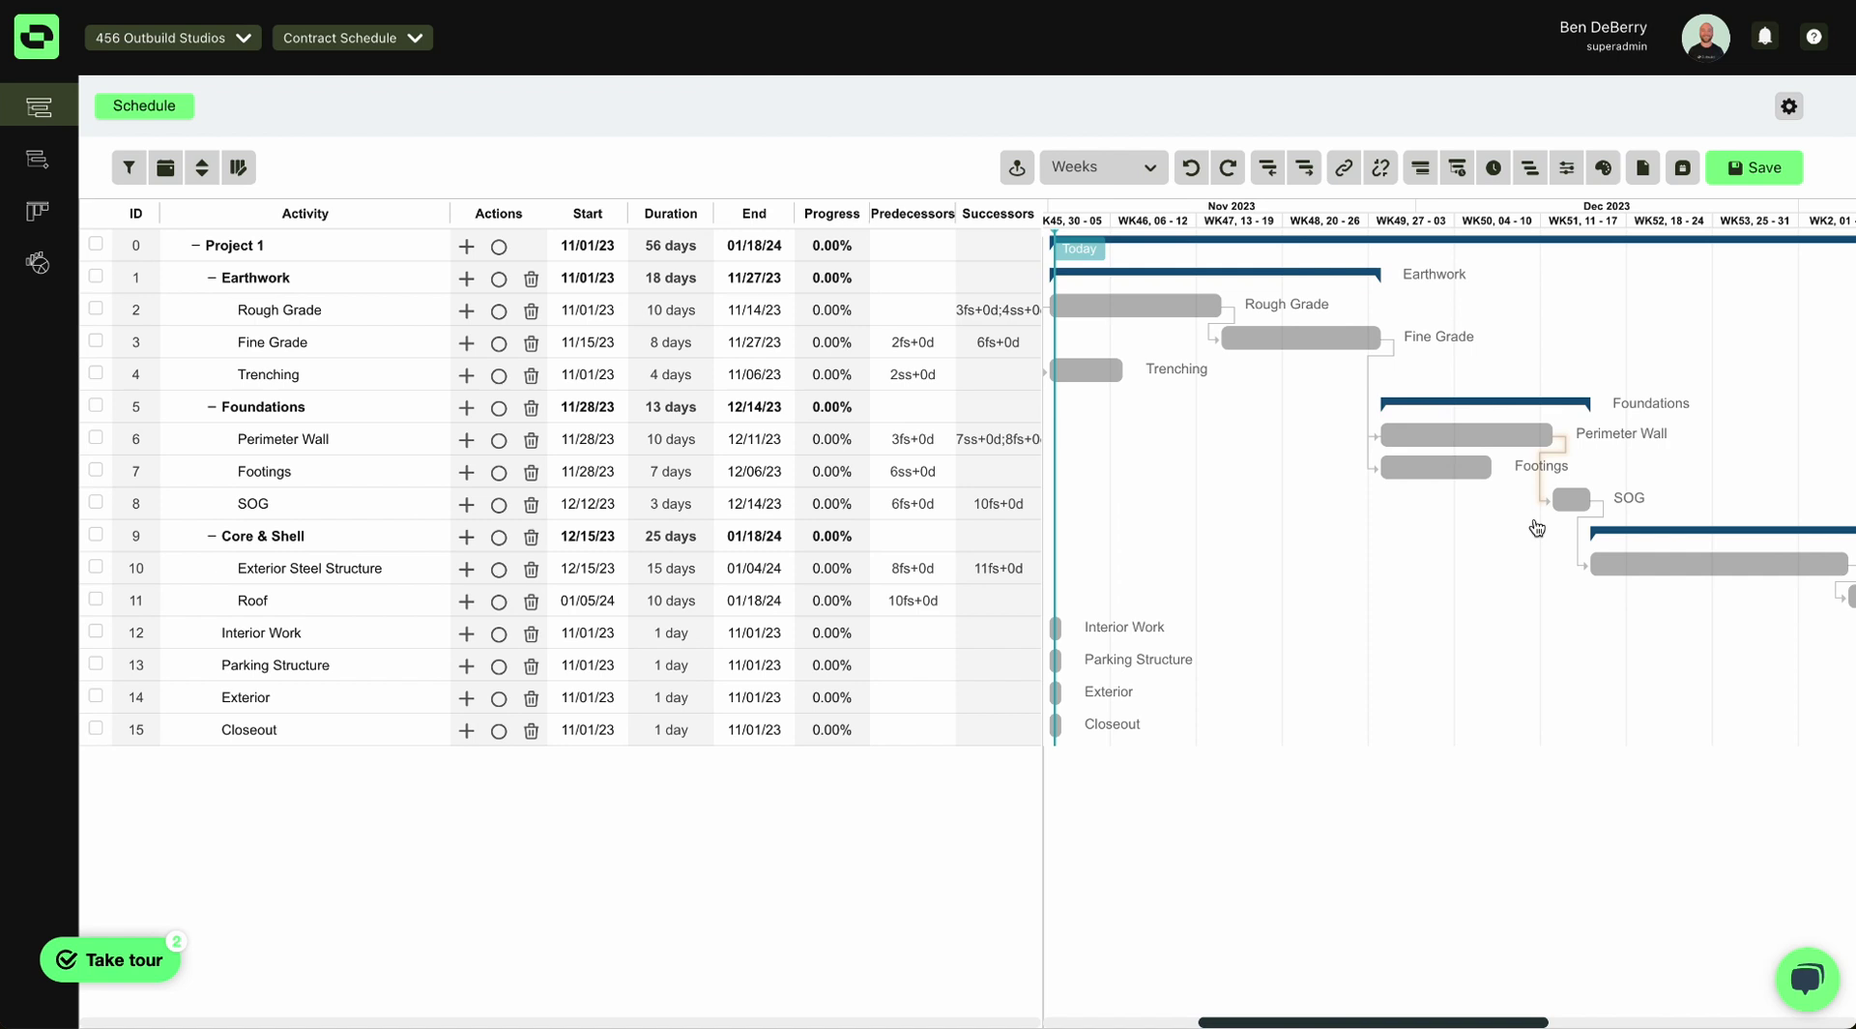
click(1731, 174)
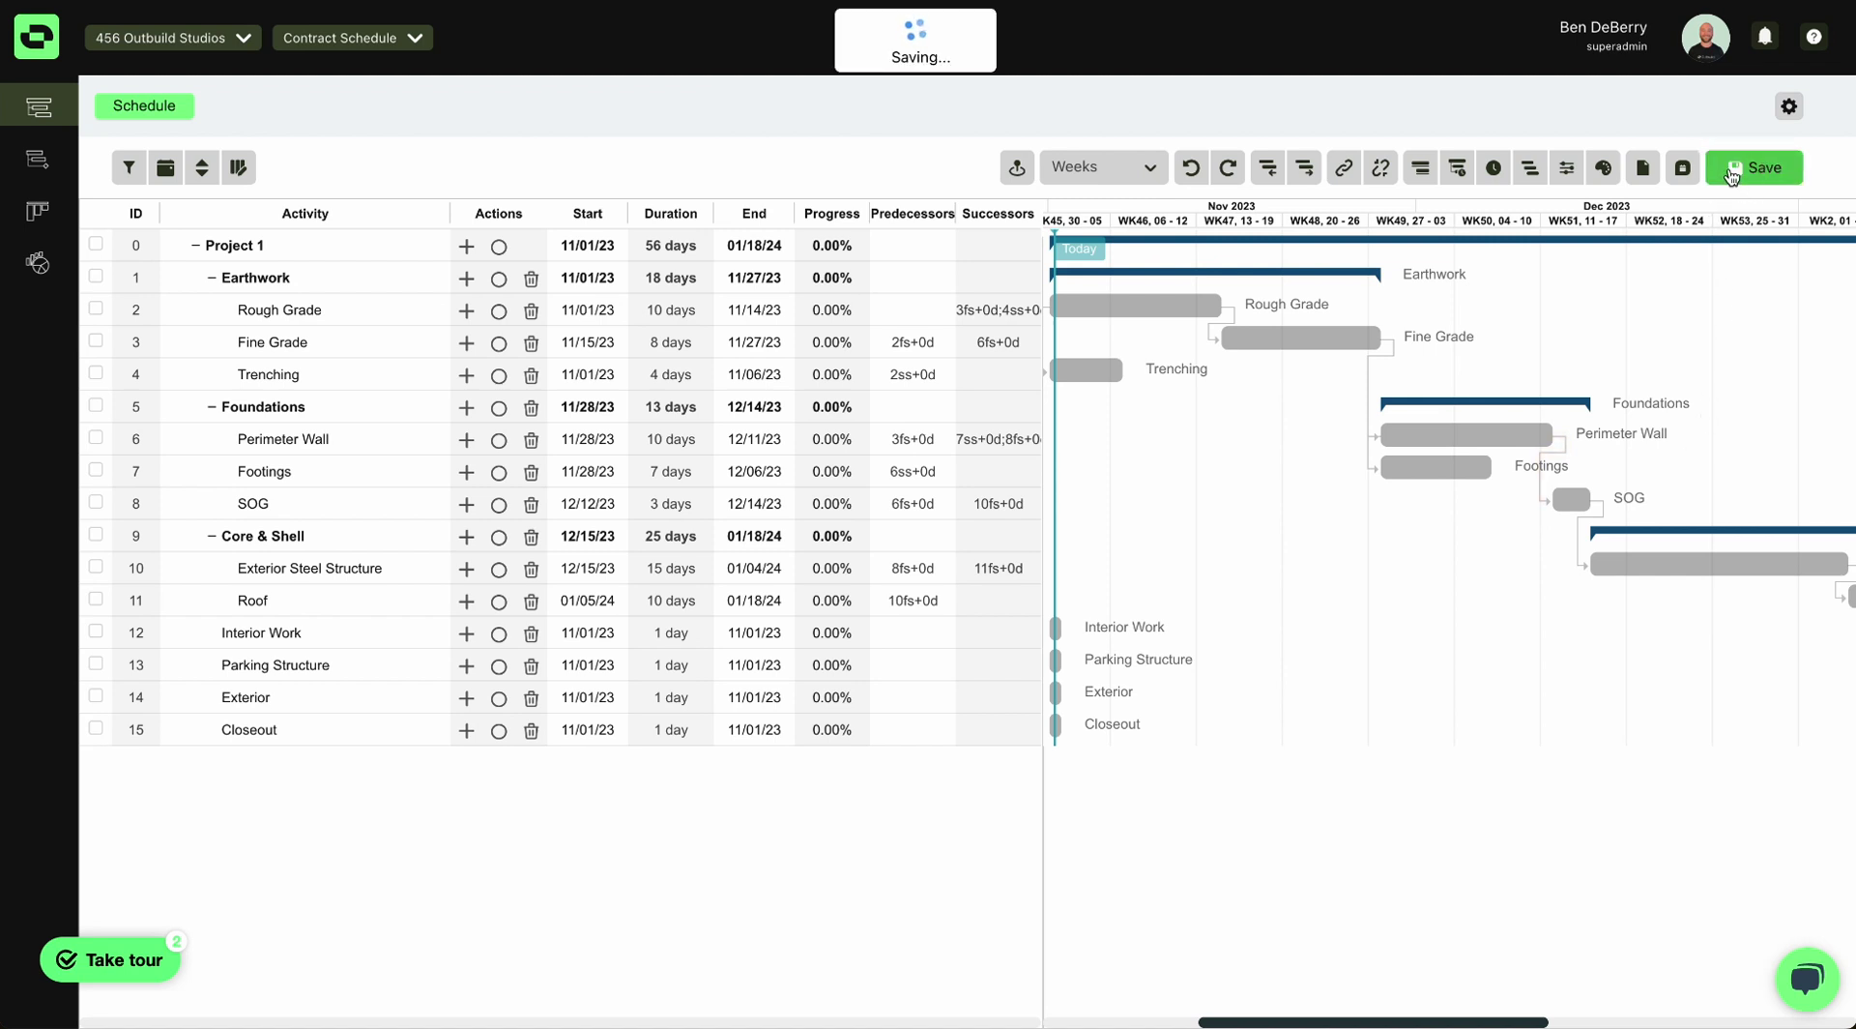
Save a new Entire Project baseline named 'Contract Schedule' with the comment 'Test 1'.
click(1421, 169)
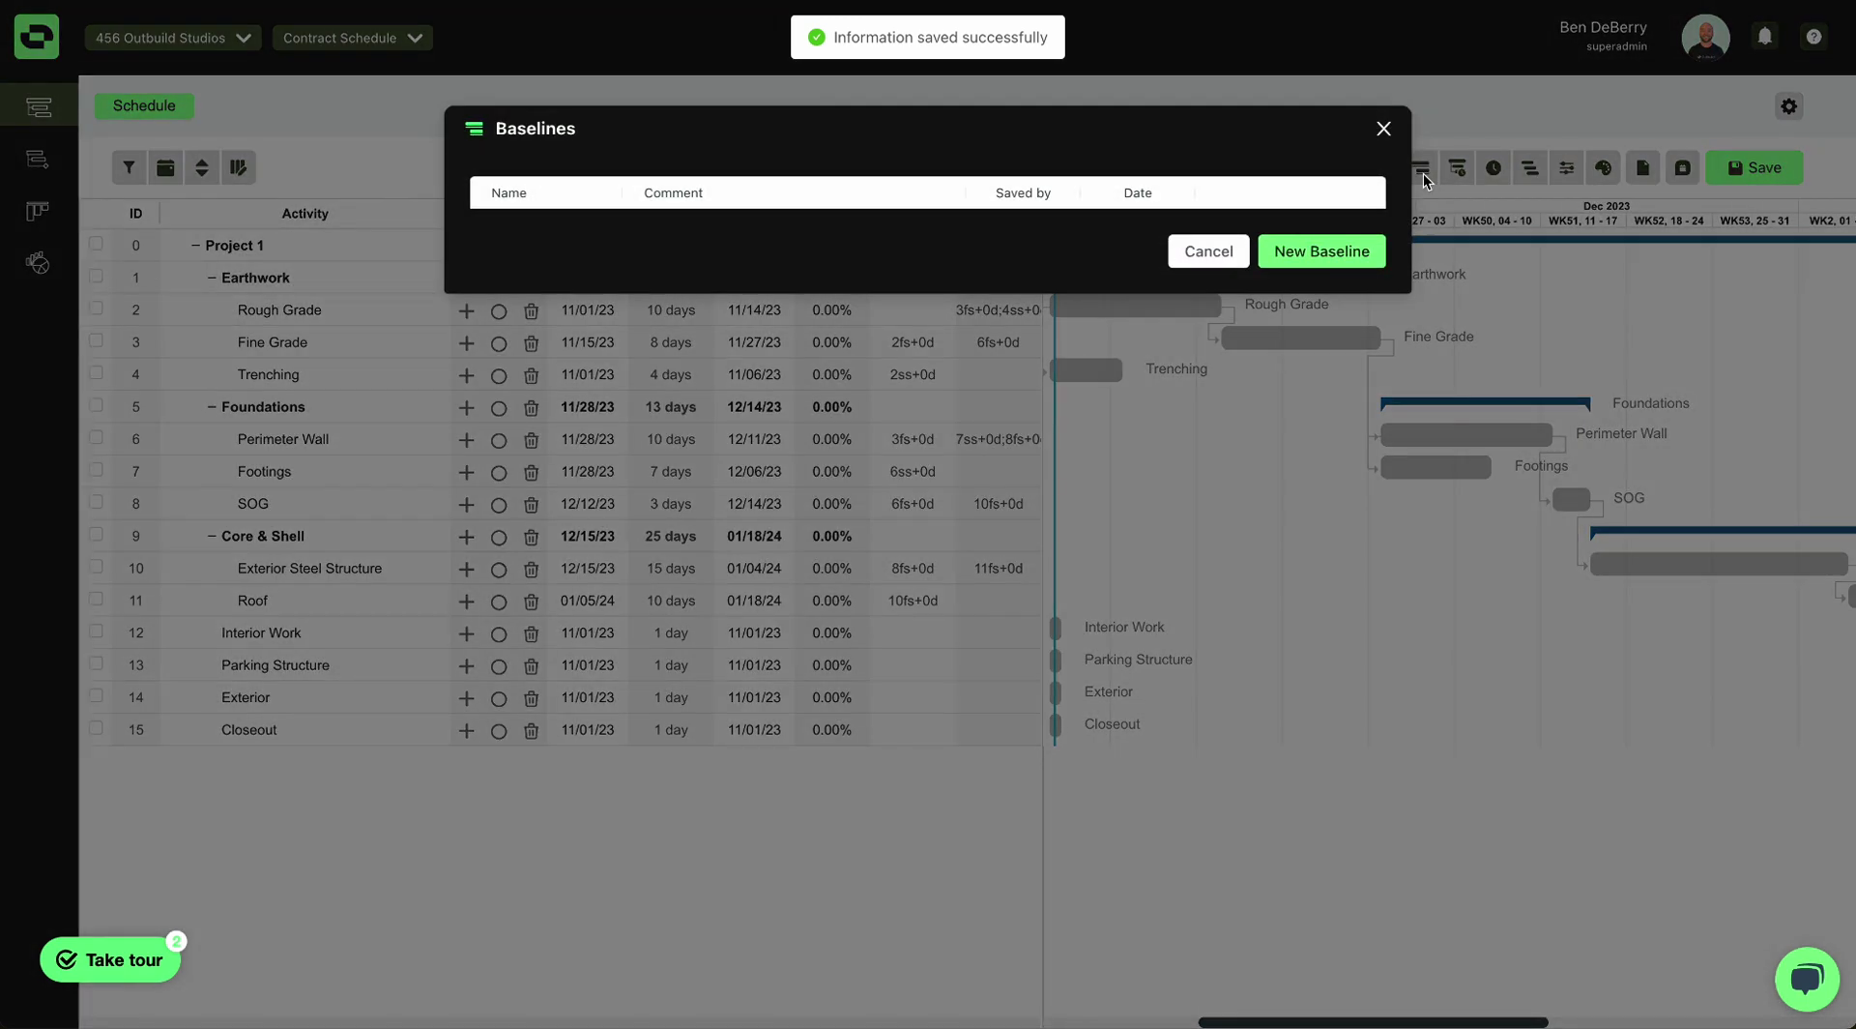
click(1321, 248)
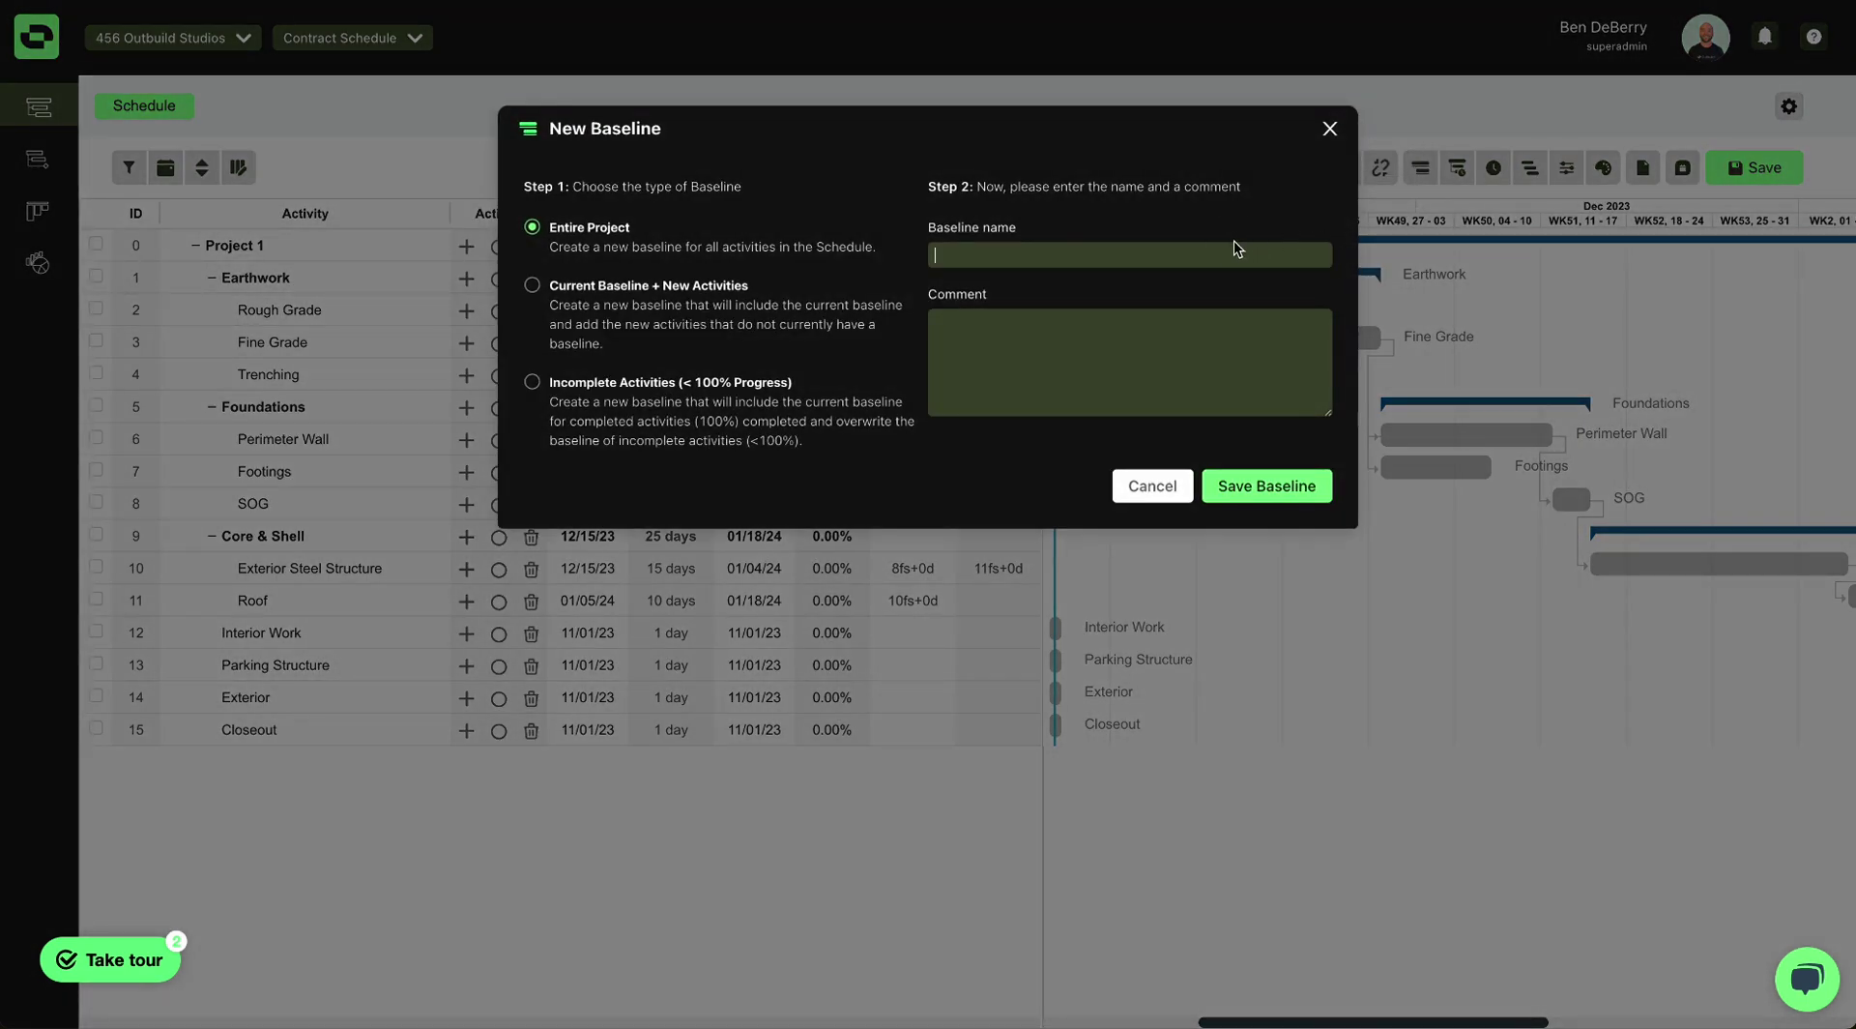
click(1234, 241)
text(Contract)
text( Schedul)
text(Test 1)
click(1317, 498)
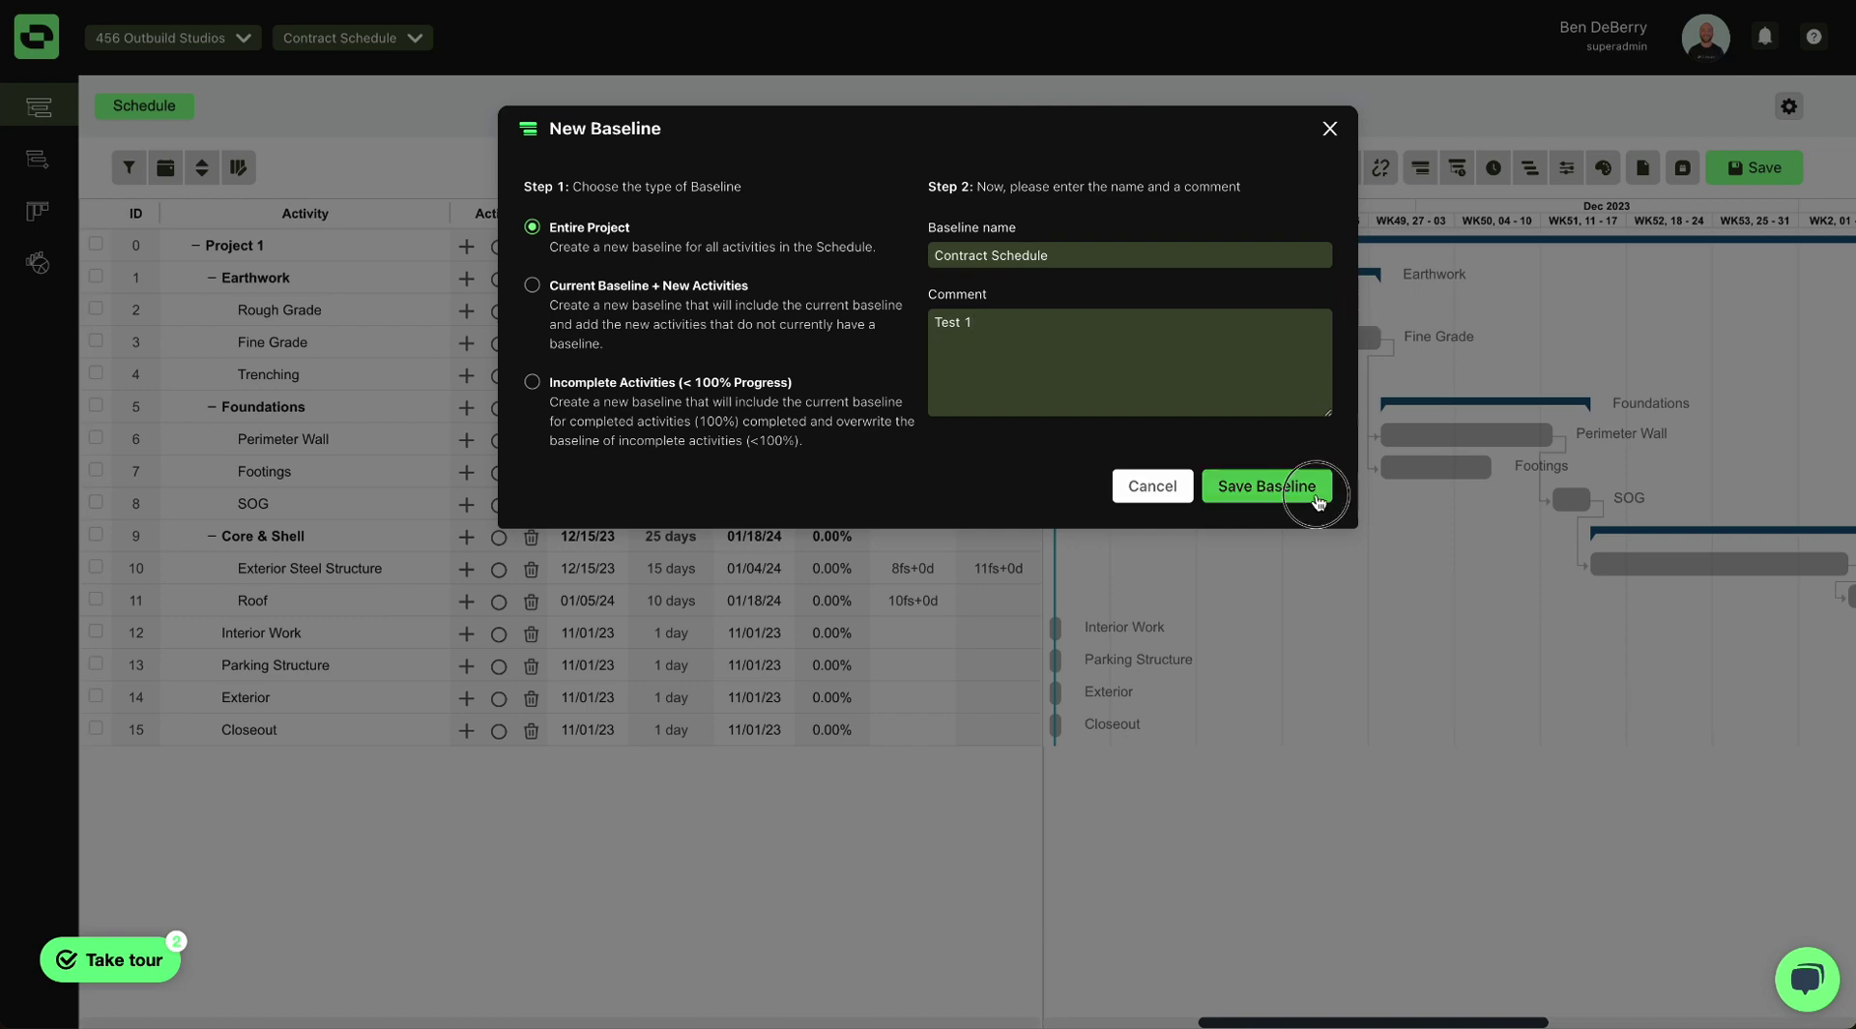
click(1125, 311)
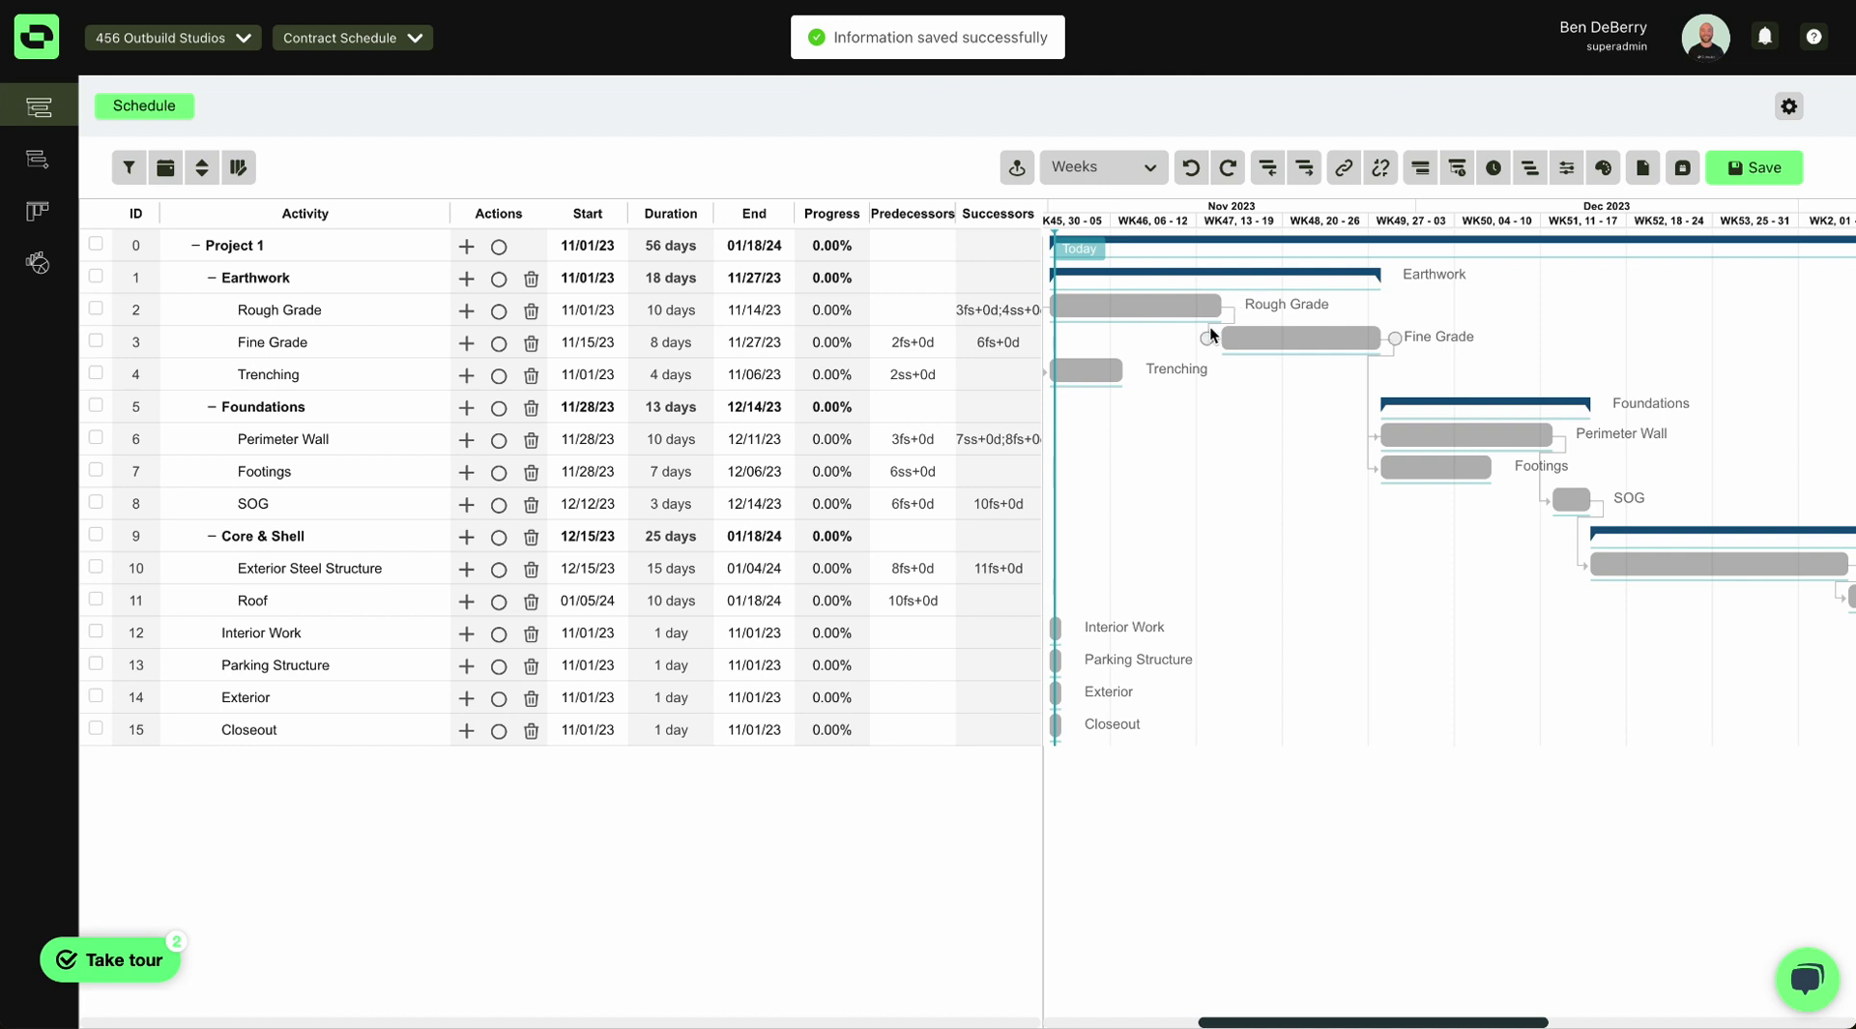
Change Fine Grade's duration to 6 days and SOG's duration to 7 days.
click(1257, 344)
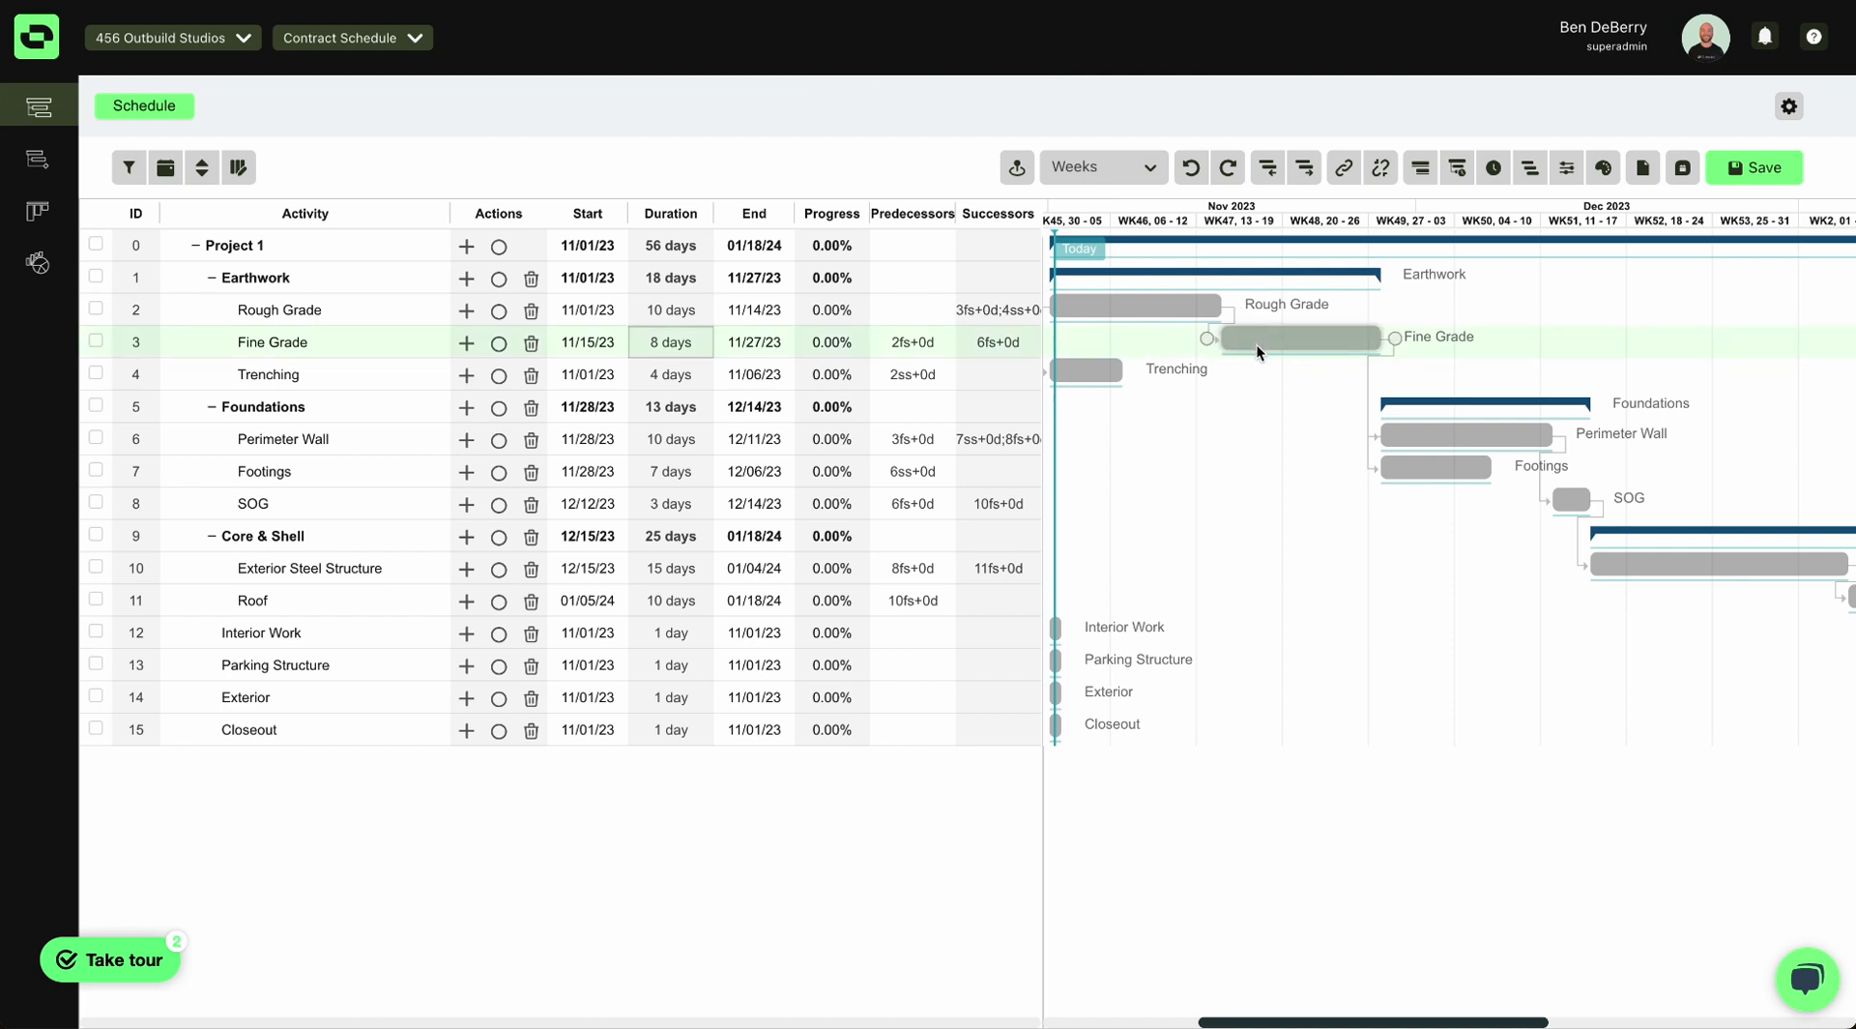
text(6)
key(Return)
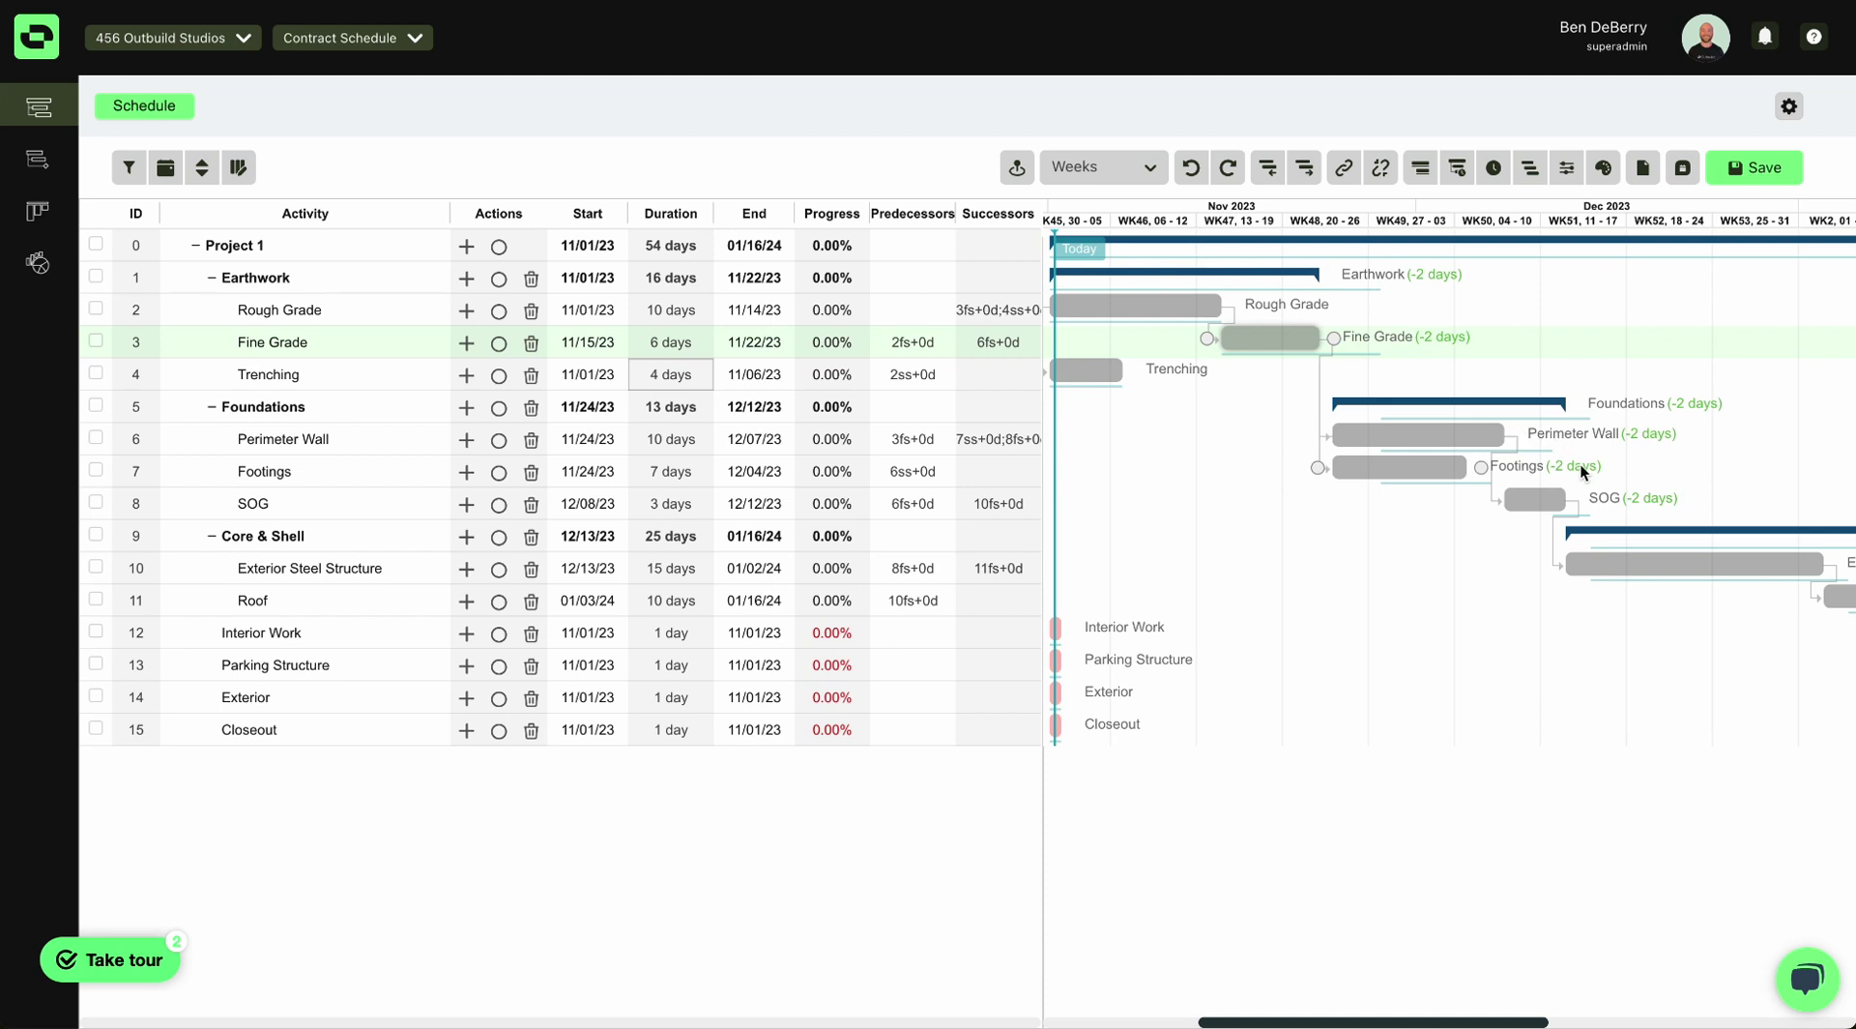
click(1549, 501)
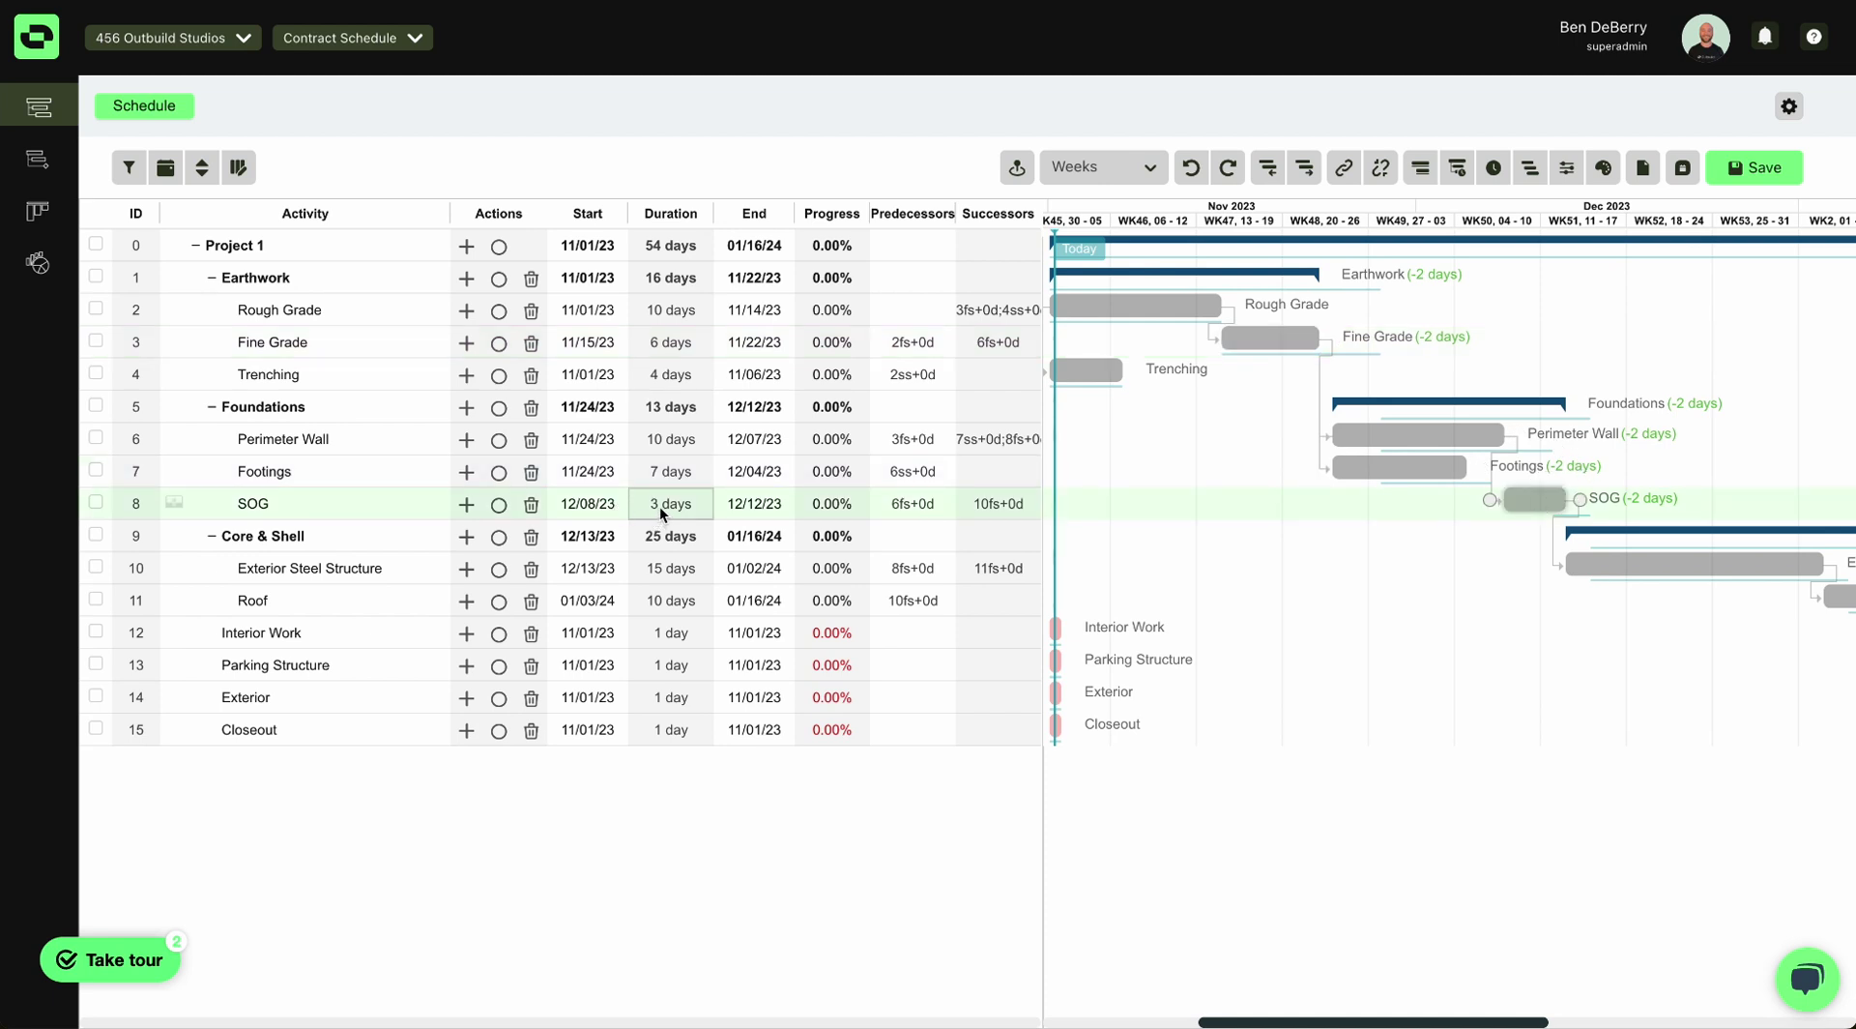
text(7)
key(Return)
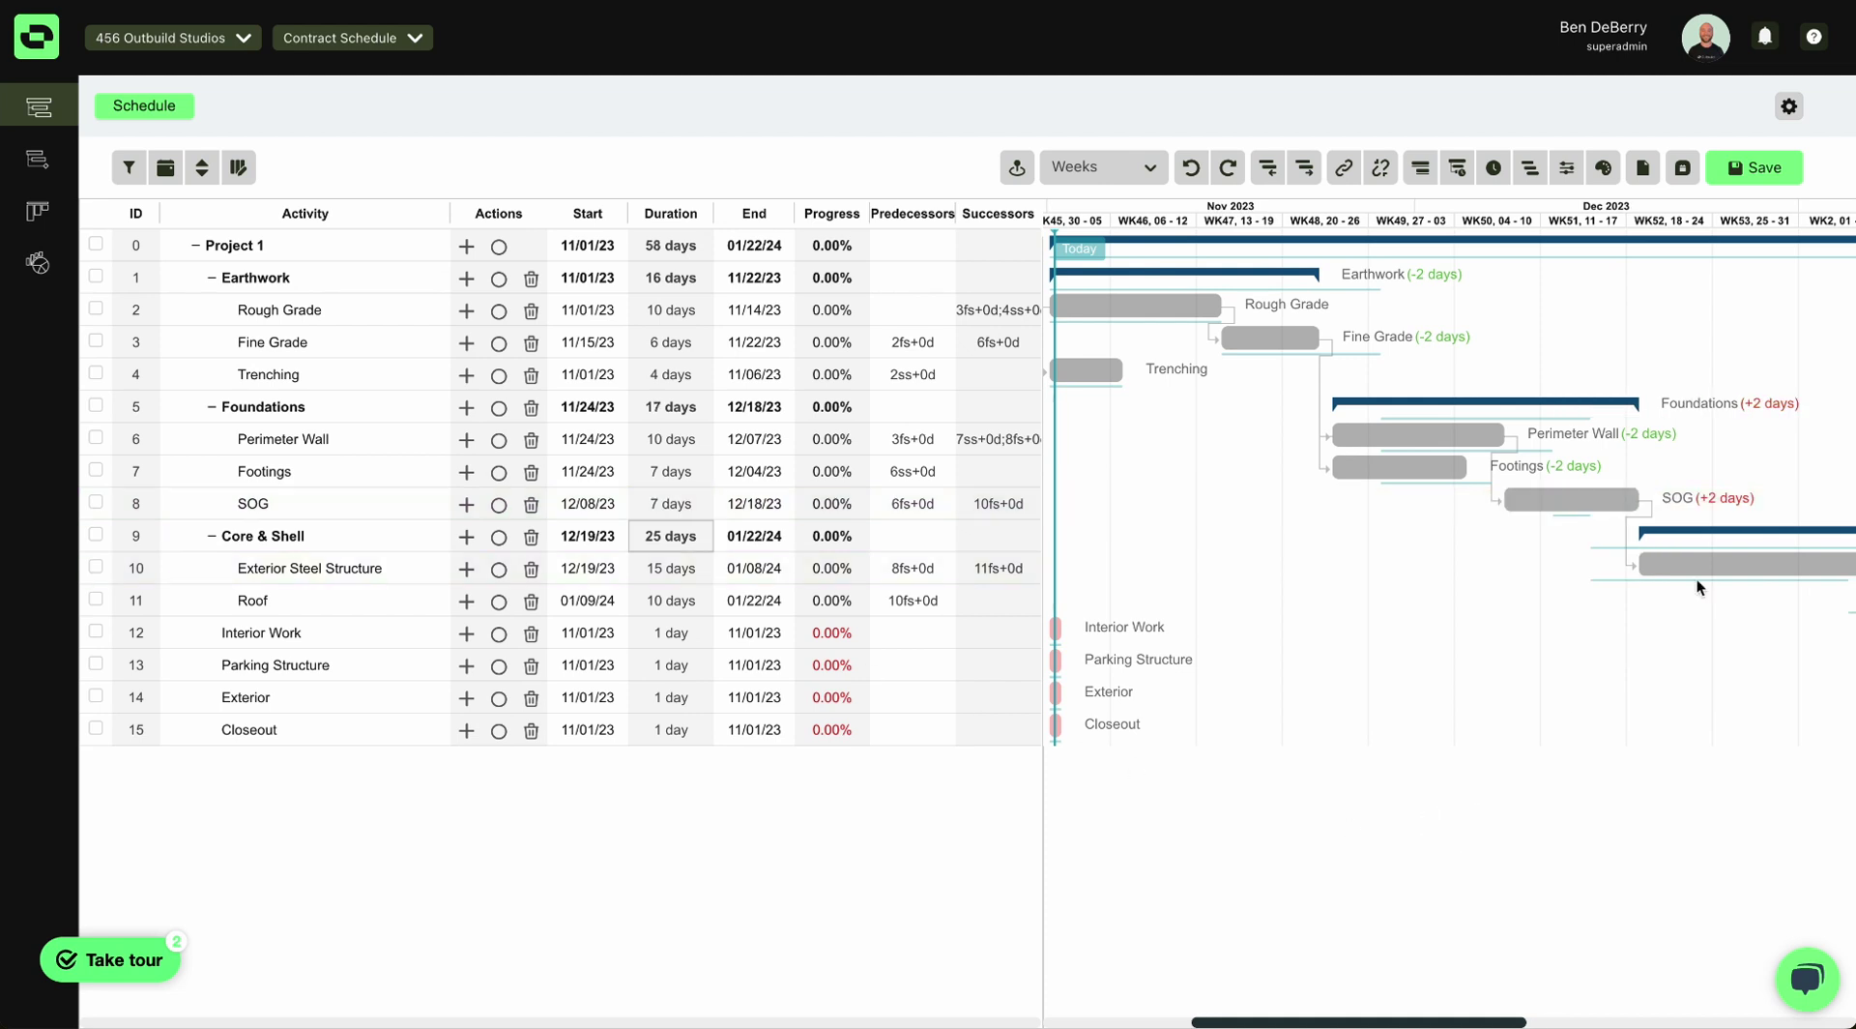
Set the Gantt timeline scale to Months.
scroll(1693, 577, right, 5)
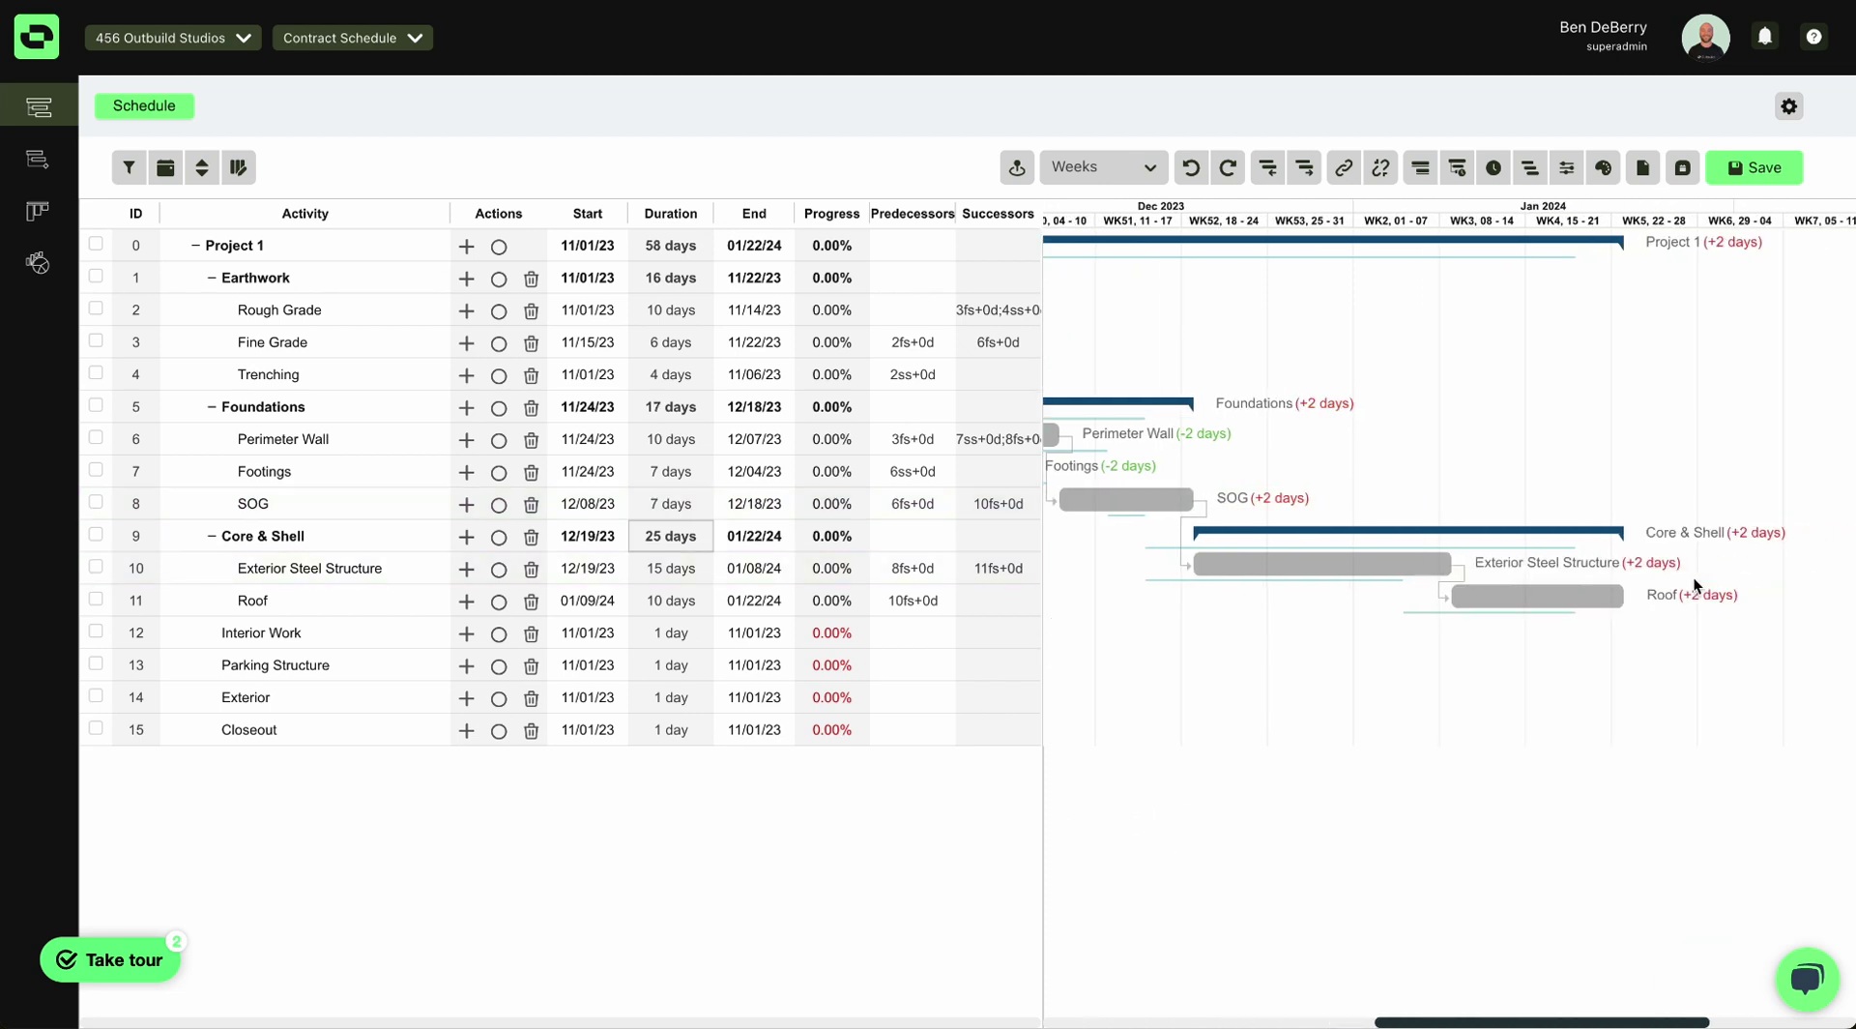
click(1092, 167)
click(1087, 279)
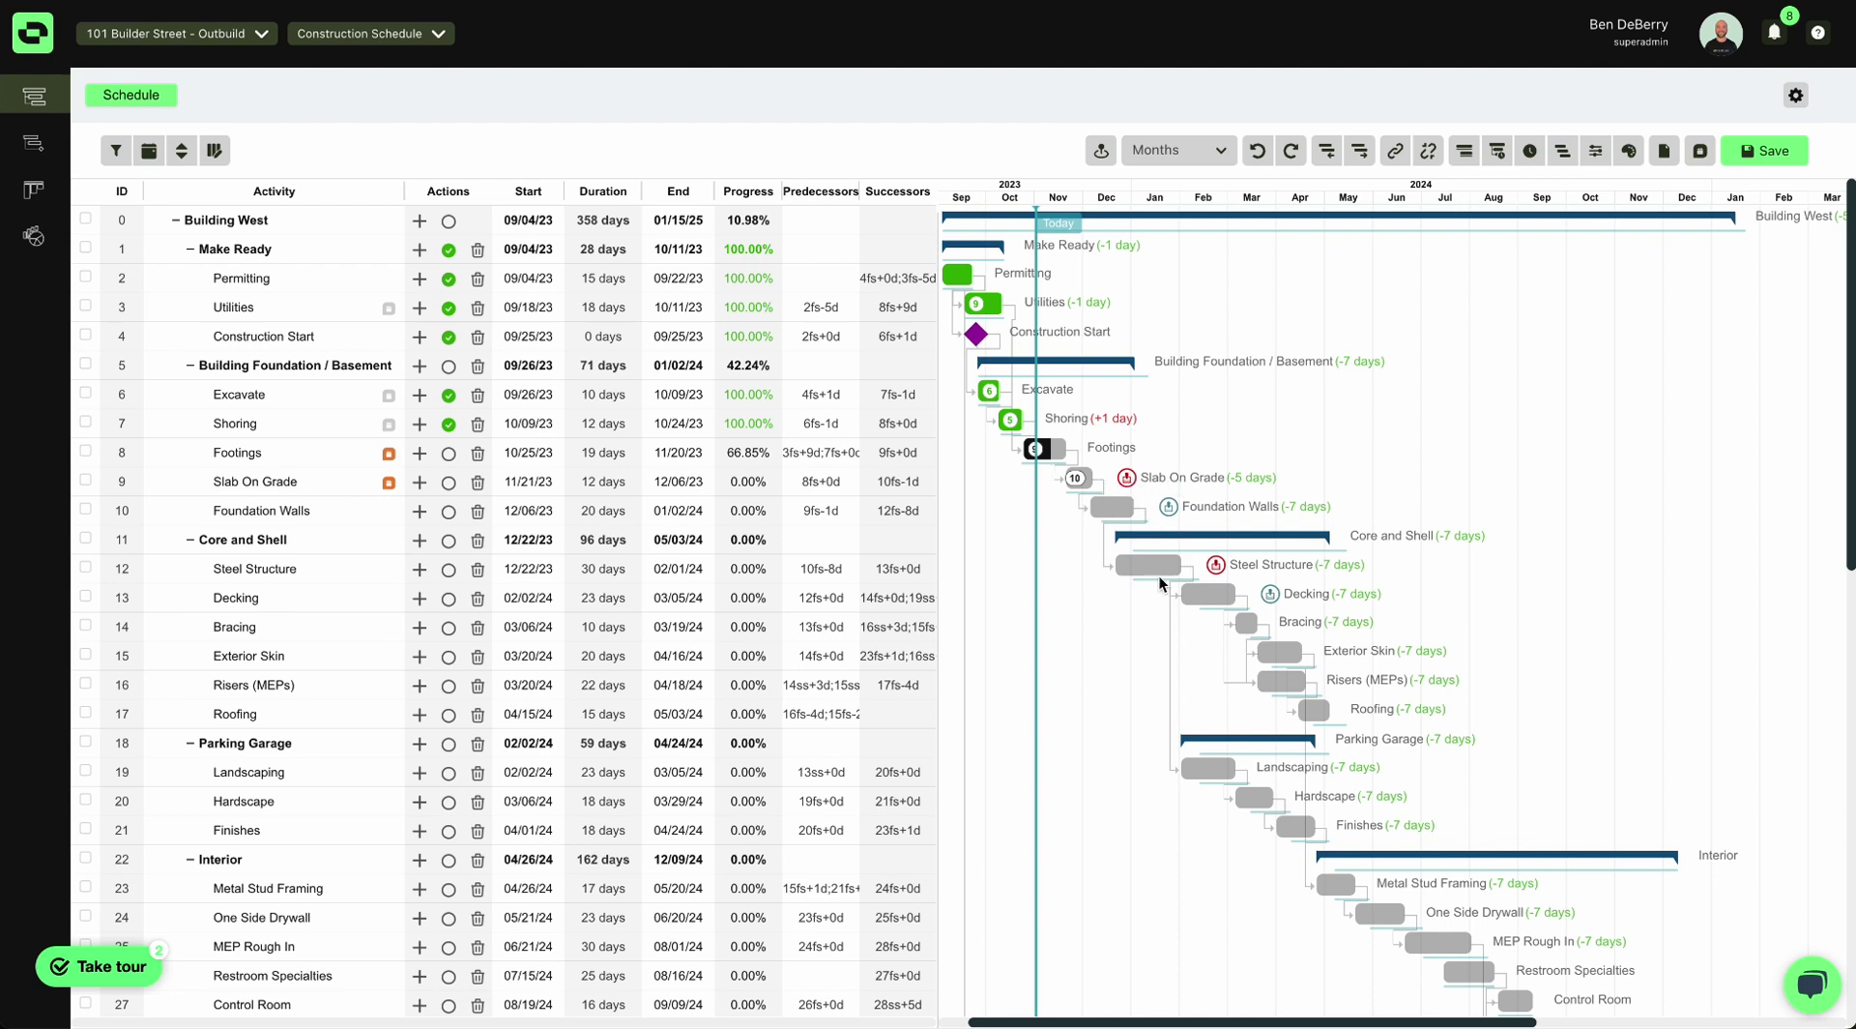
Select the Slab On Grade, Foundation Walls and Decking activities to inspect their variances.
click(1244, 477)
click(1244, 508)
click(1308, 590)
Turn off Baselines, Submittals and Number of Tasks in View options, keeping Links on.
click(1593, 154)
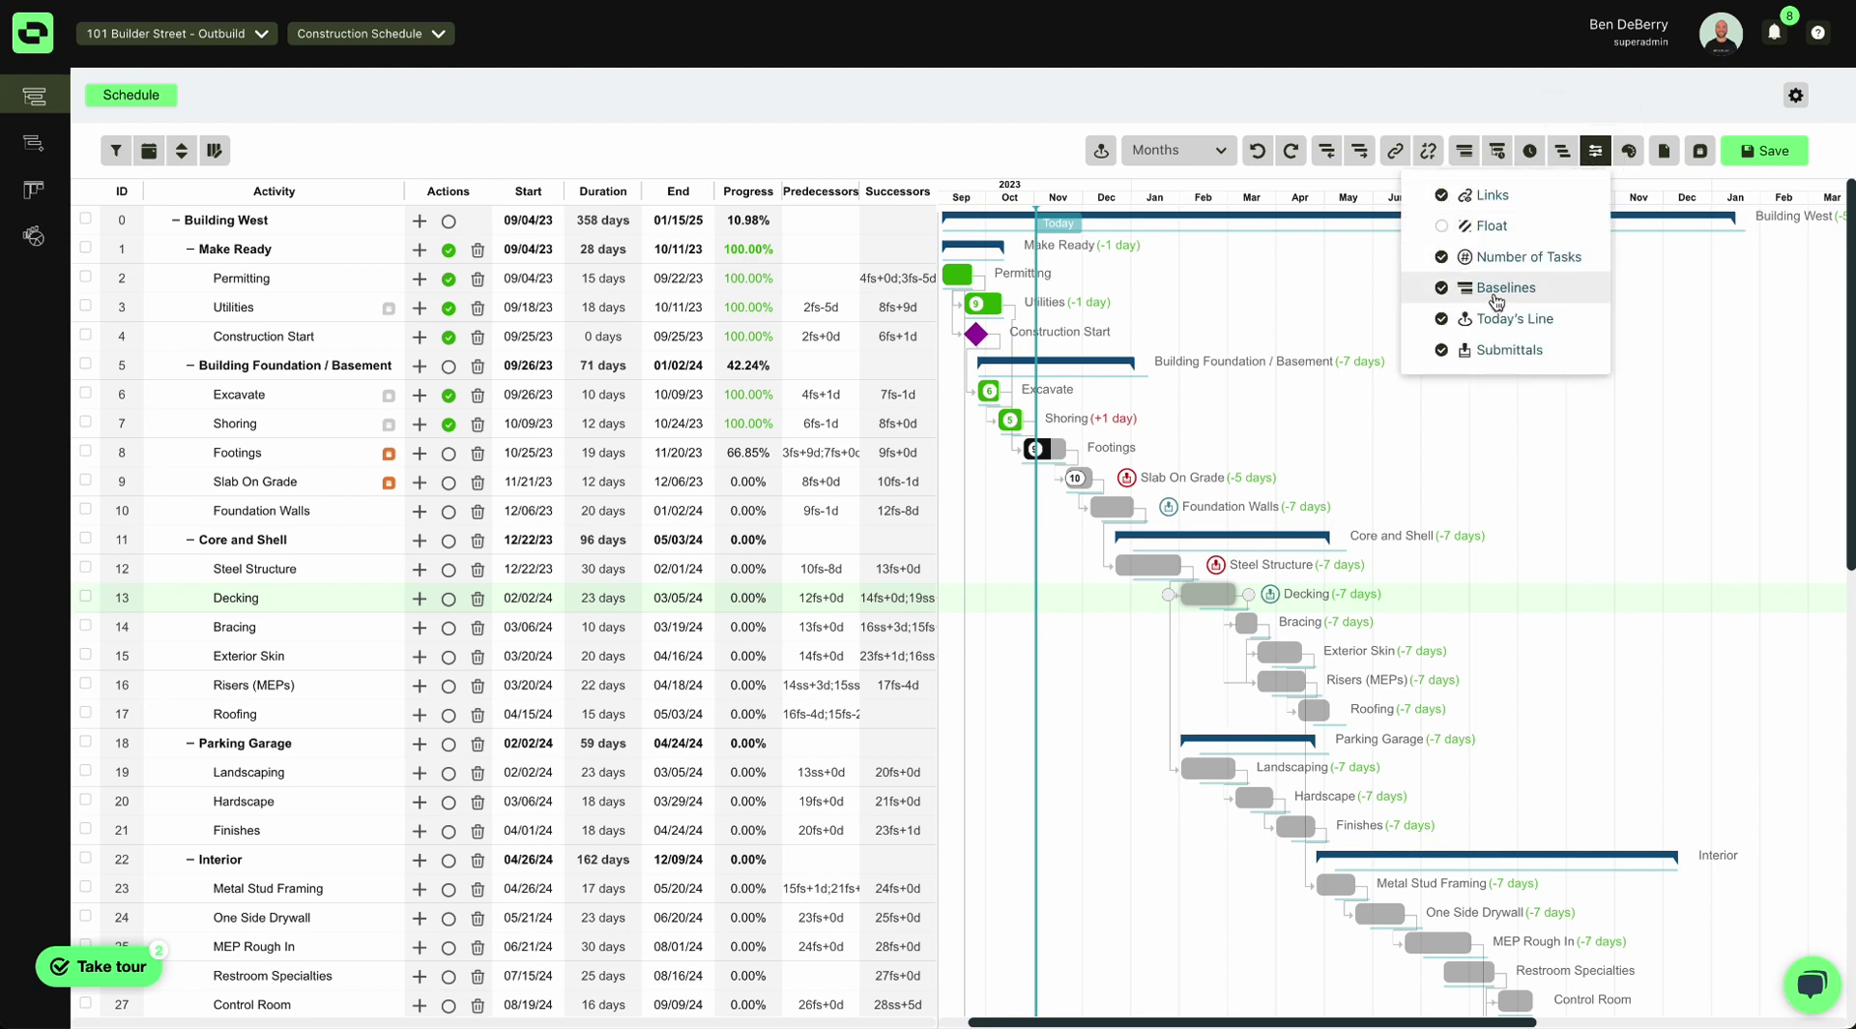
click(1497, 298)
click(1514, 201)
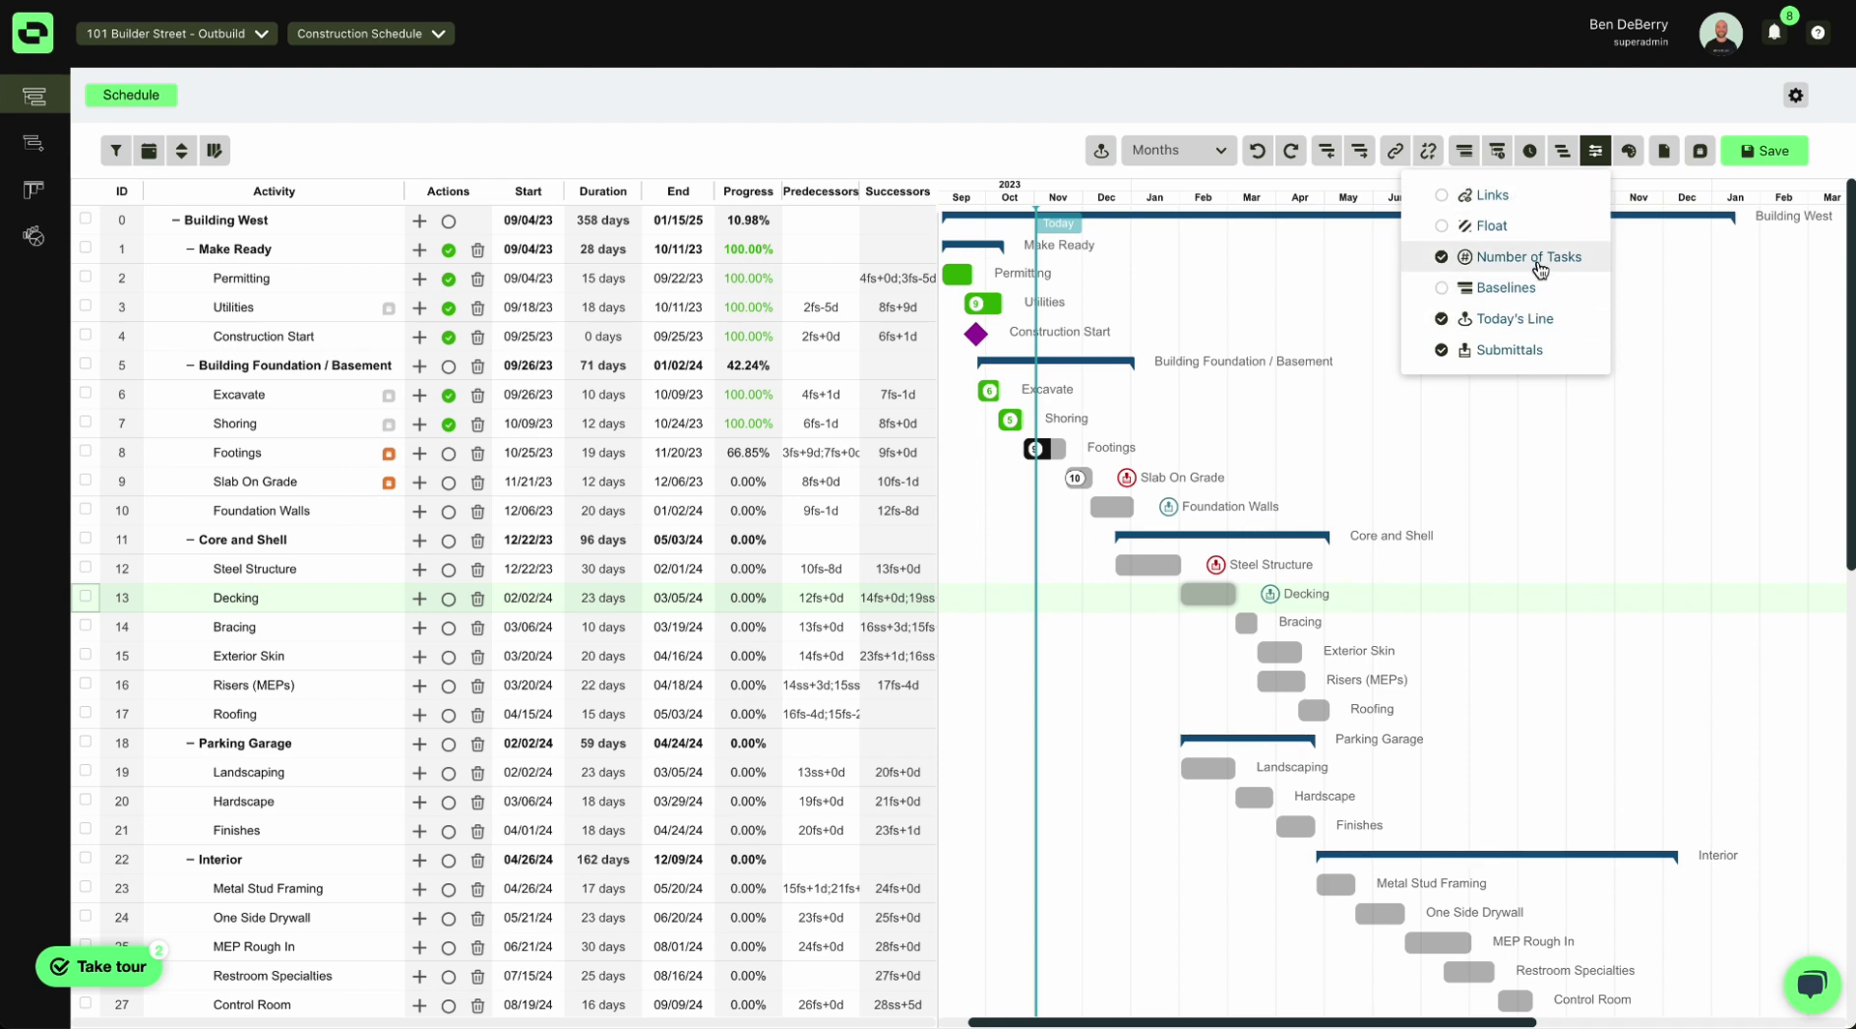
click(1525, 350)
click(1527, 259)
click(1332, 377)
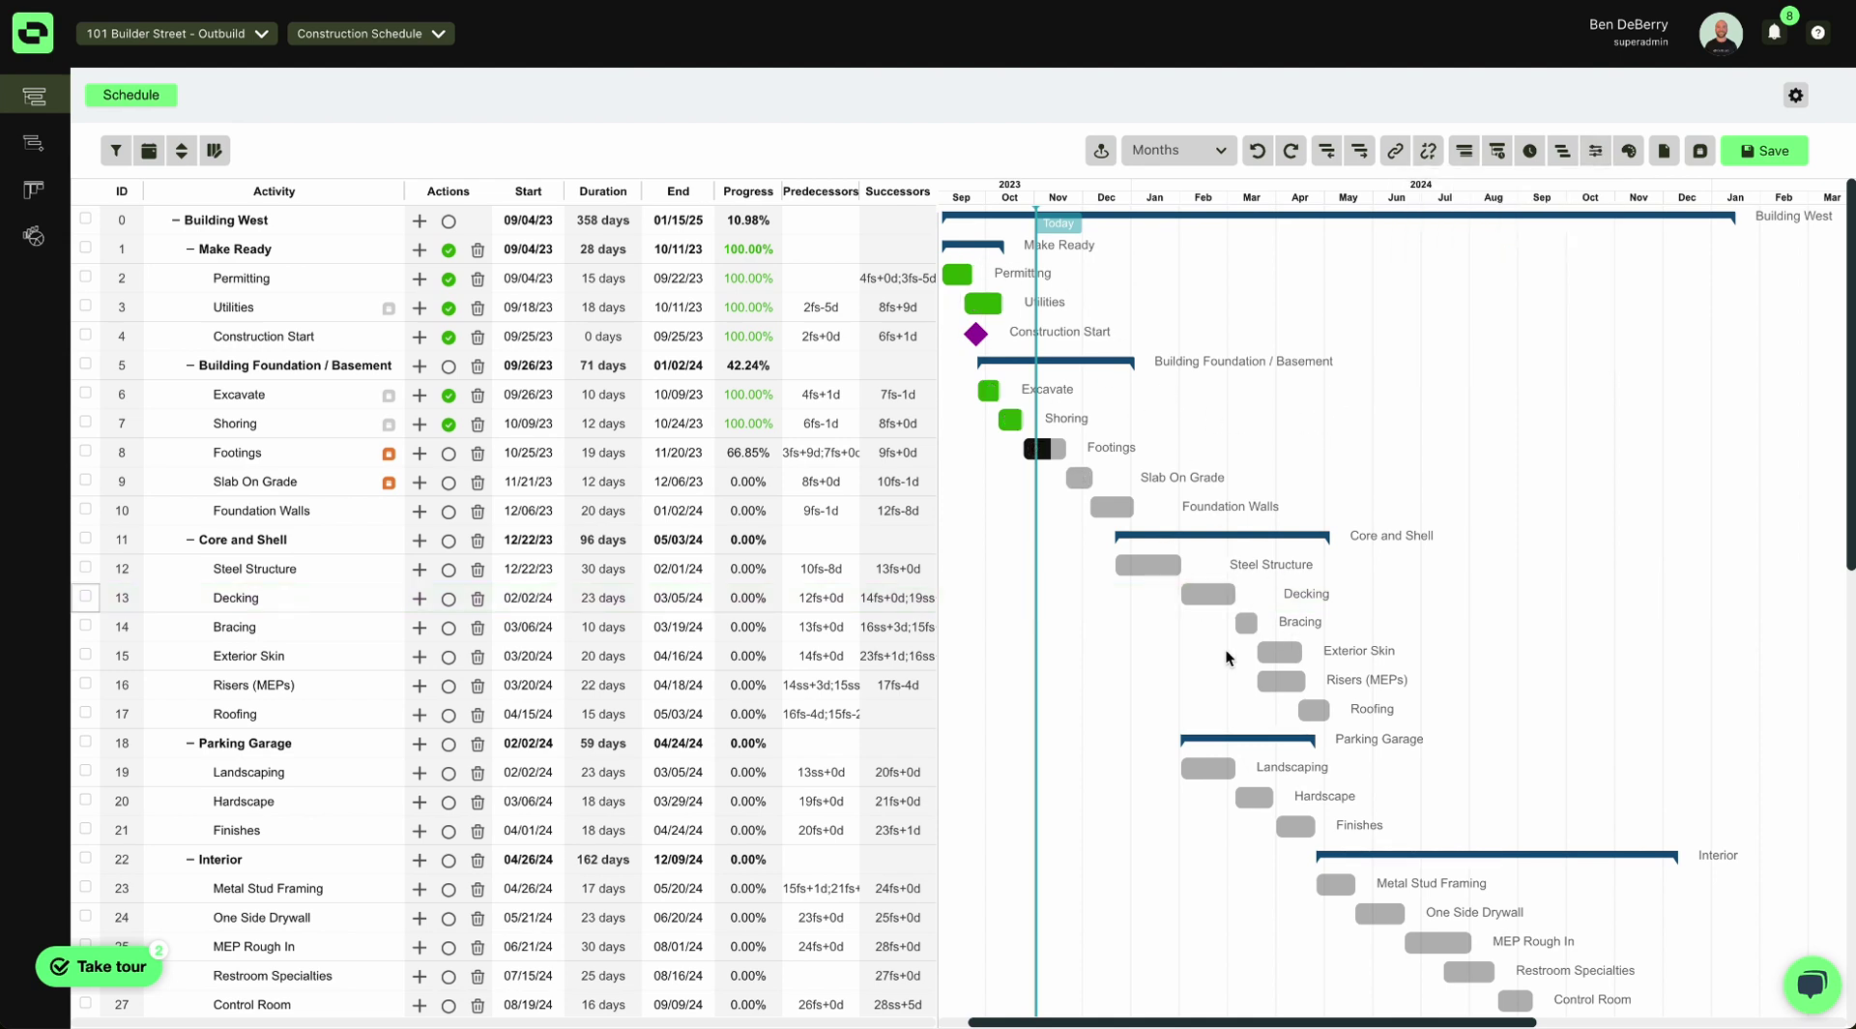
click(1595, 150)
click(1518, 194)
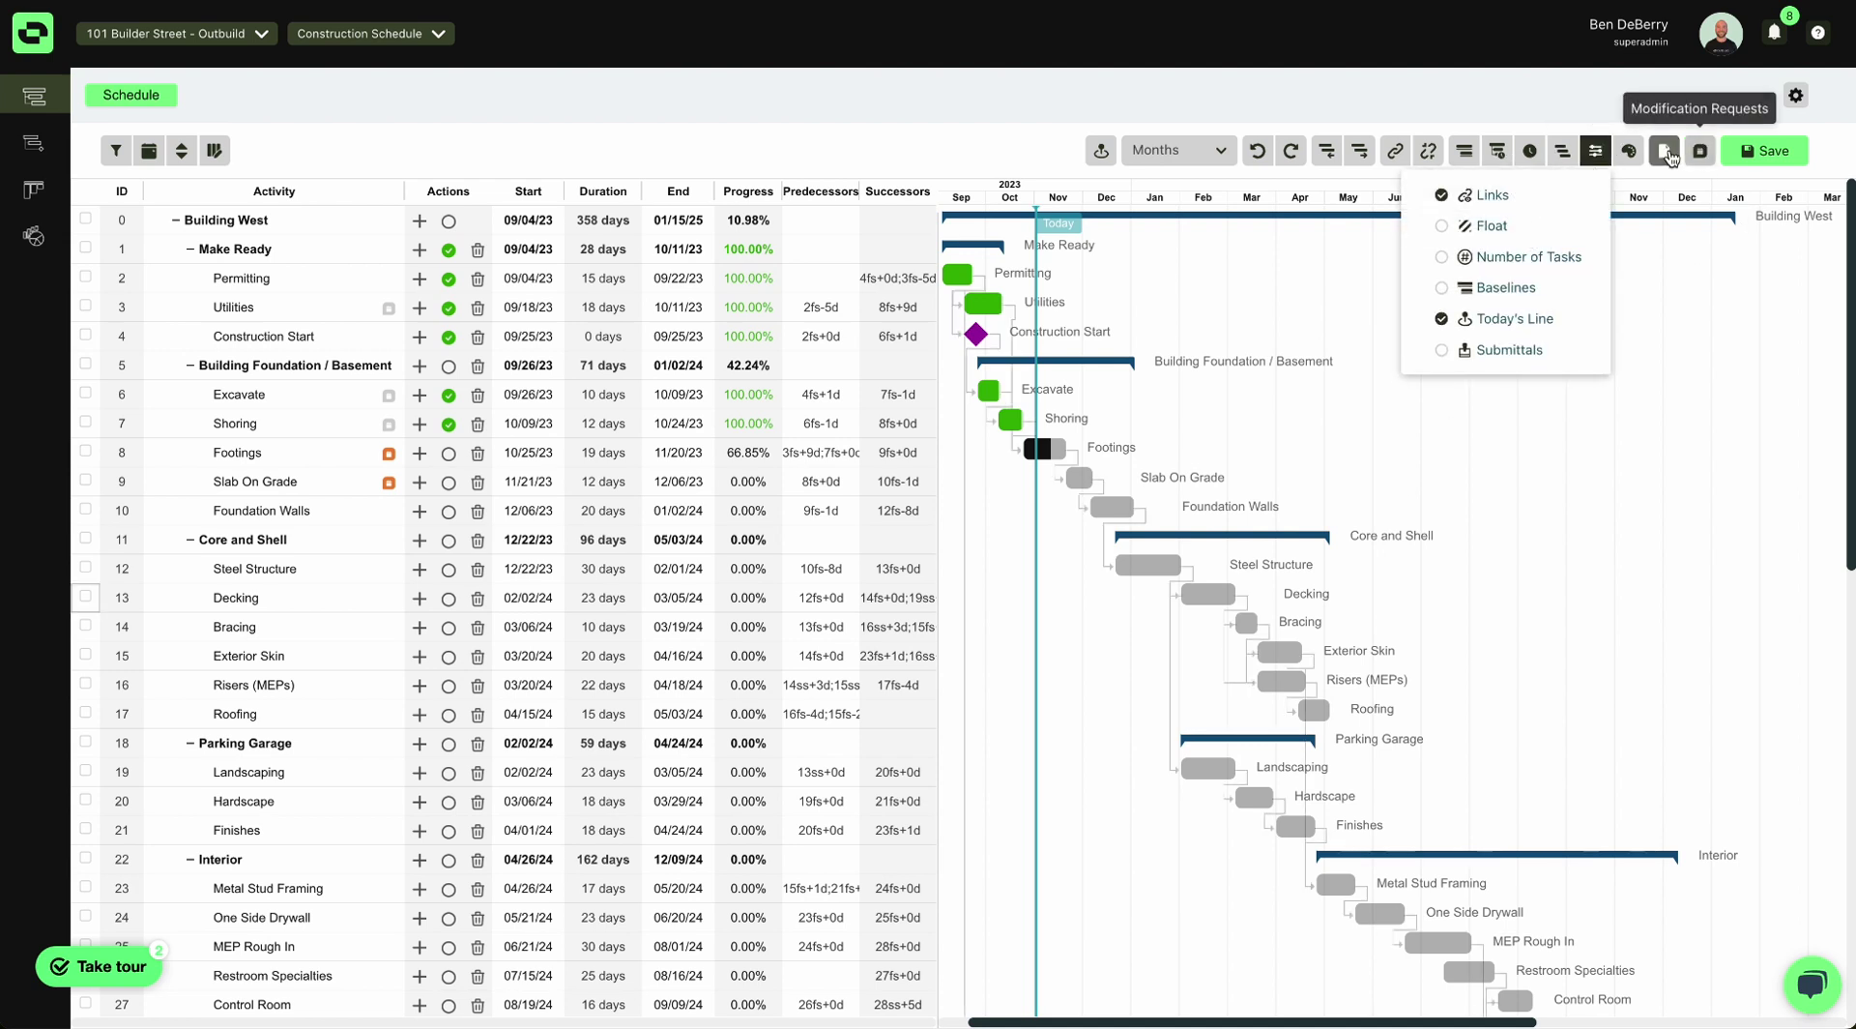
Colour the Gantt bars by Status after trying Critical Path.
click(1629, 150)
click(1594, 315)
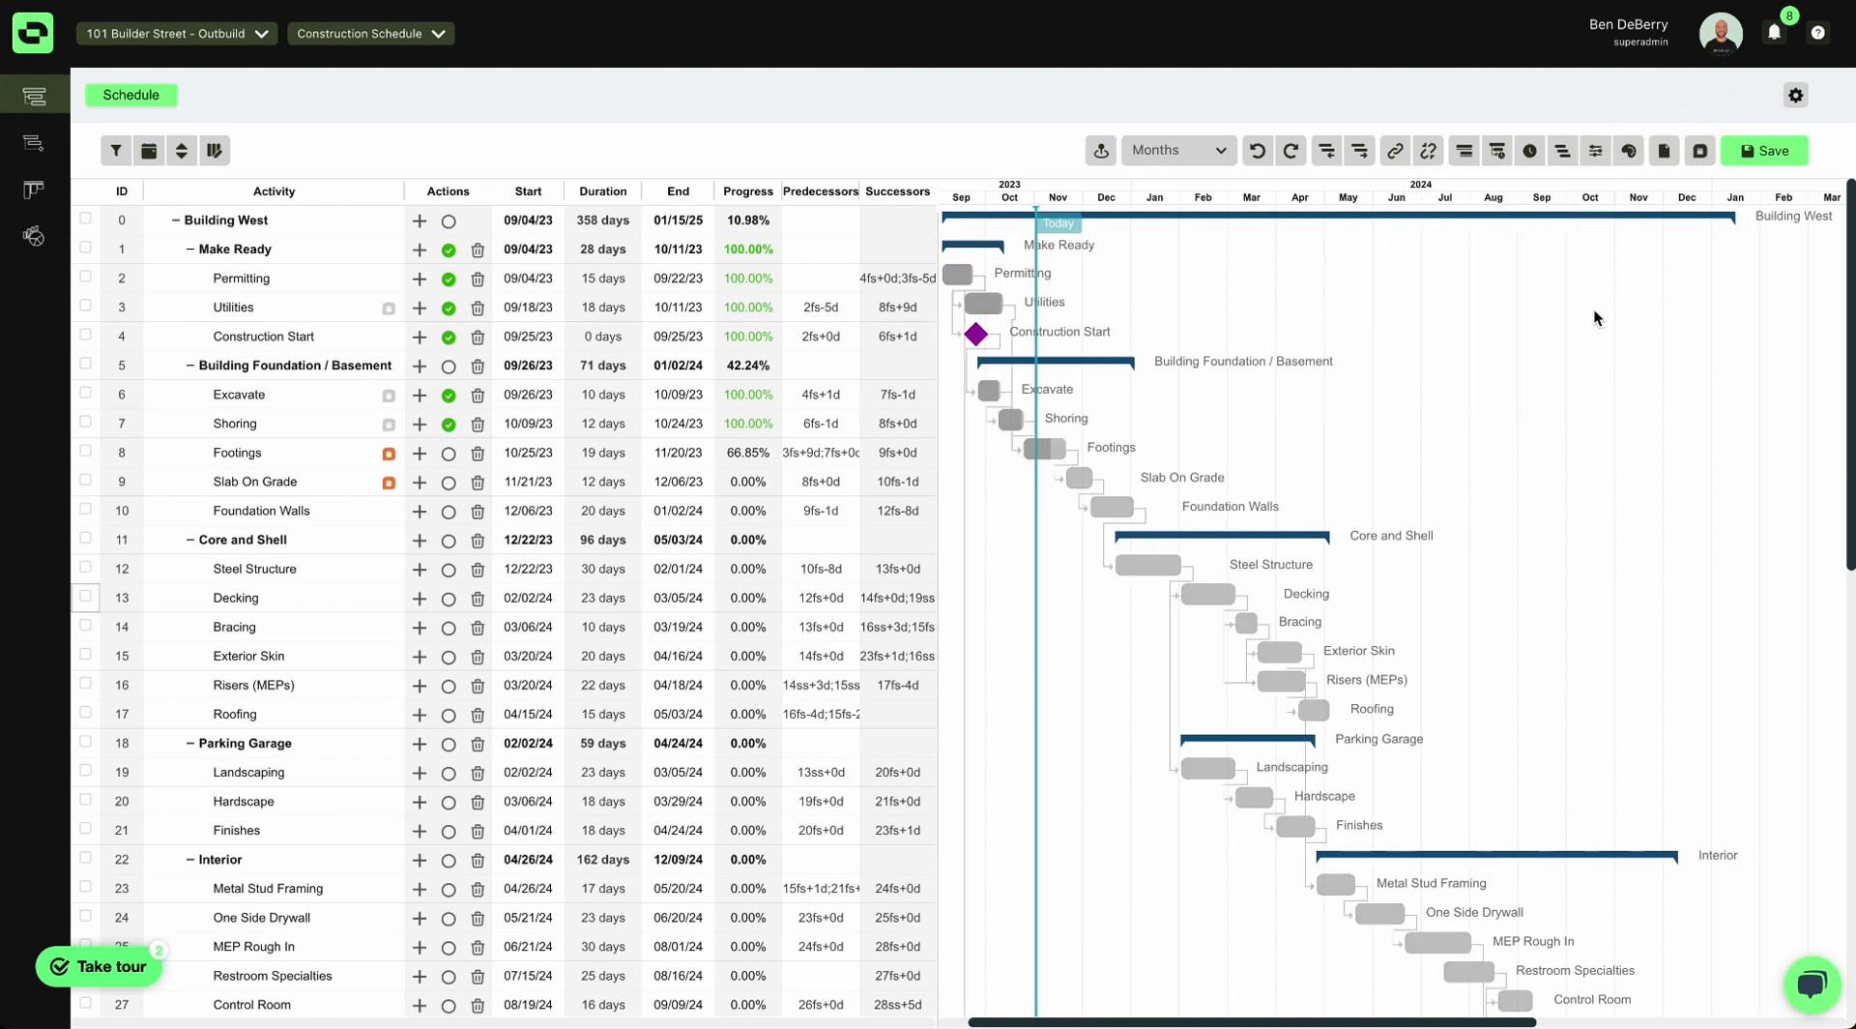
scroll(1580, 317, down, 10)
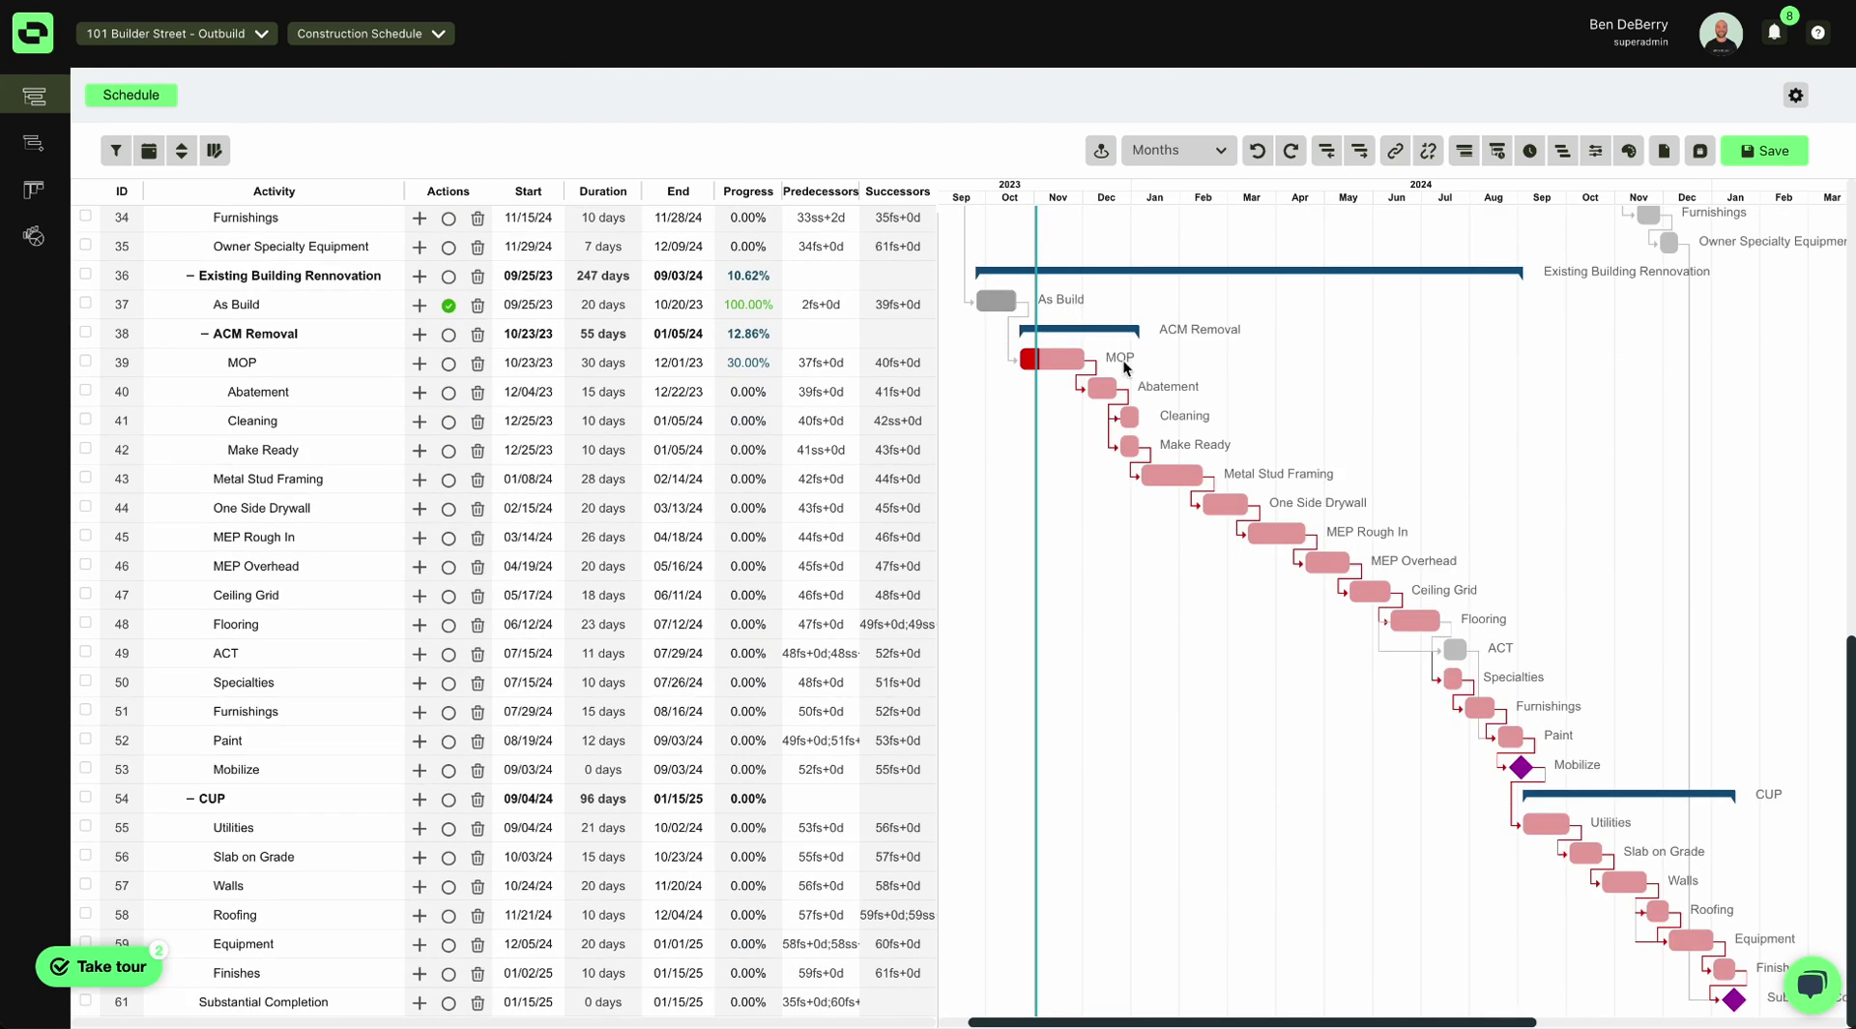
scroll(1557, 509, up, 10)
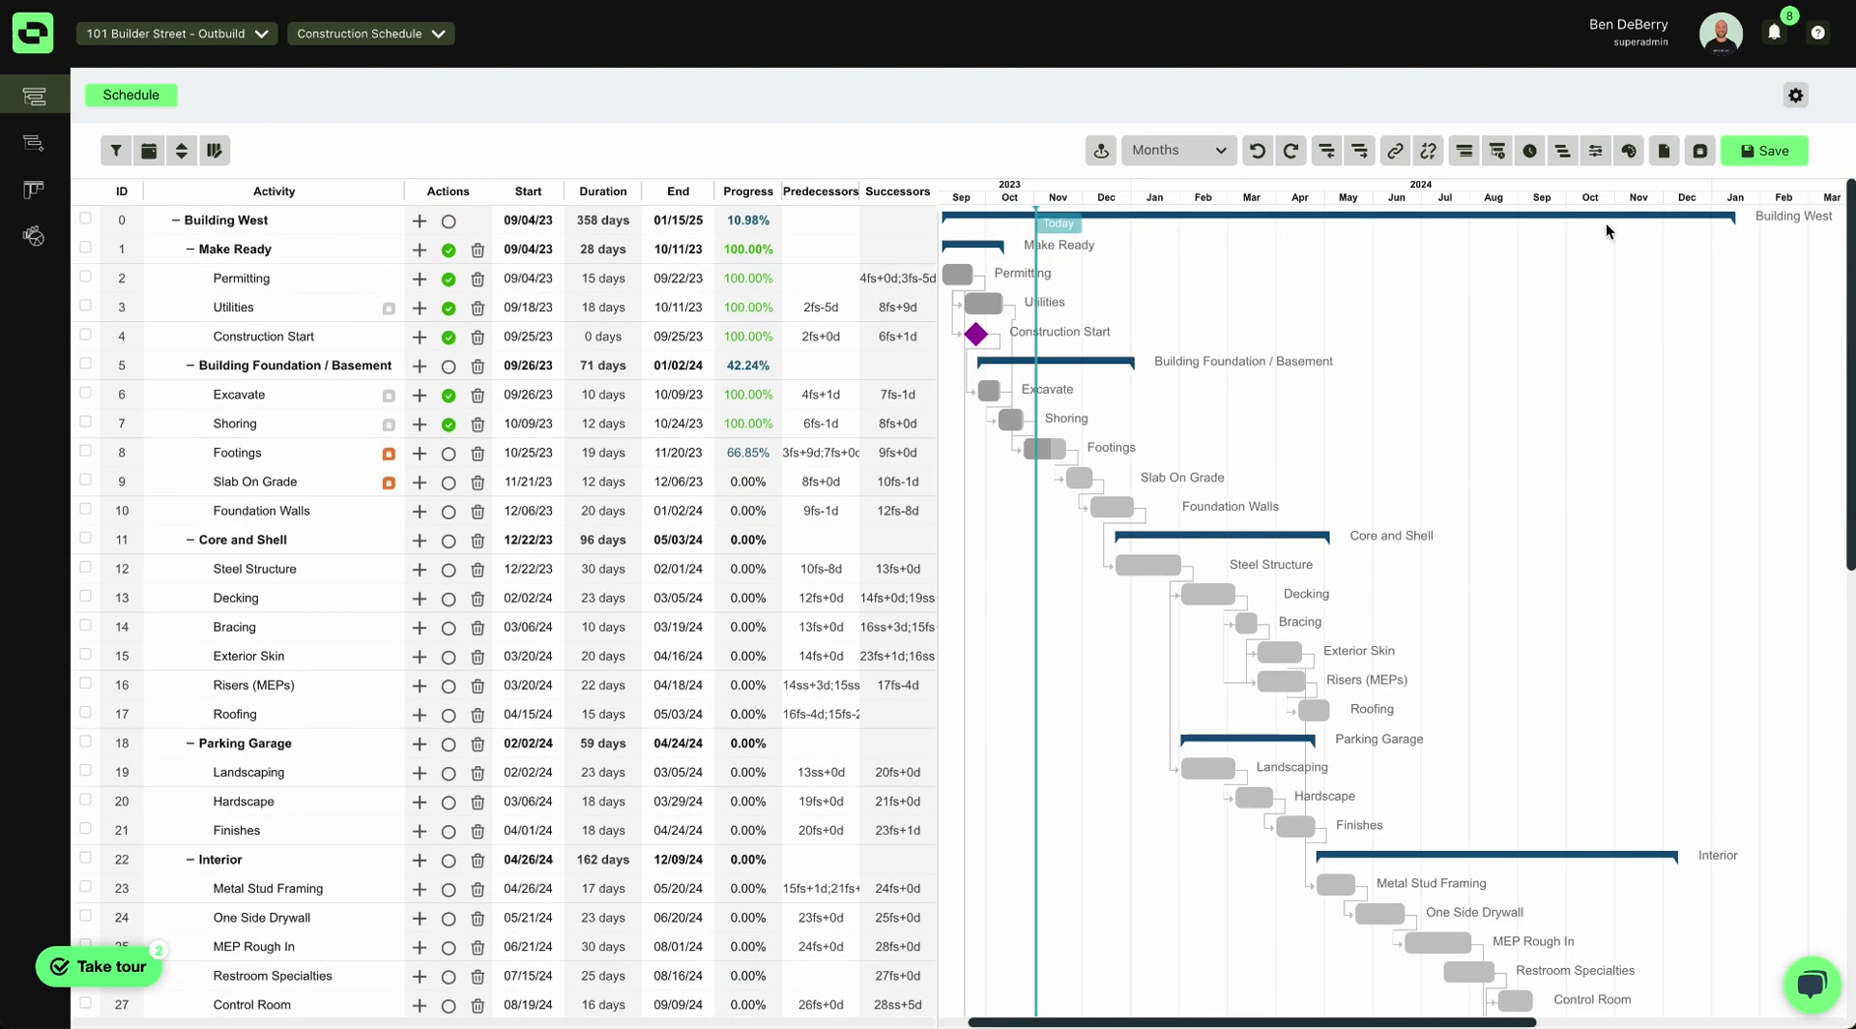
click(1629, 150)
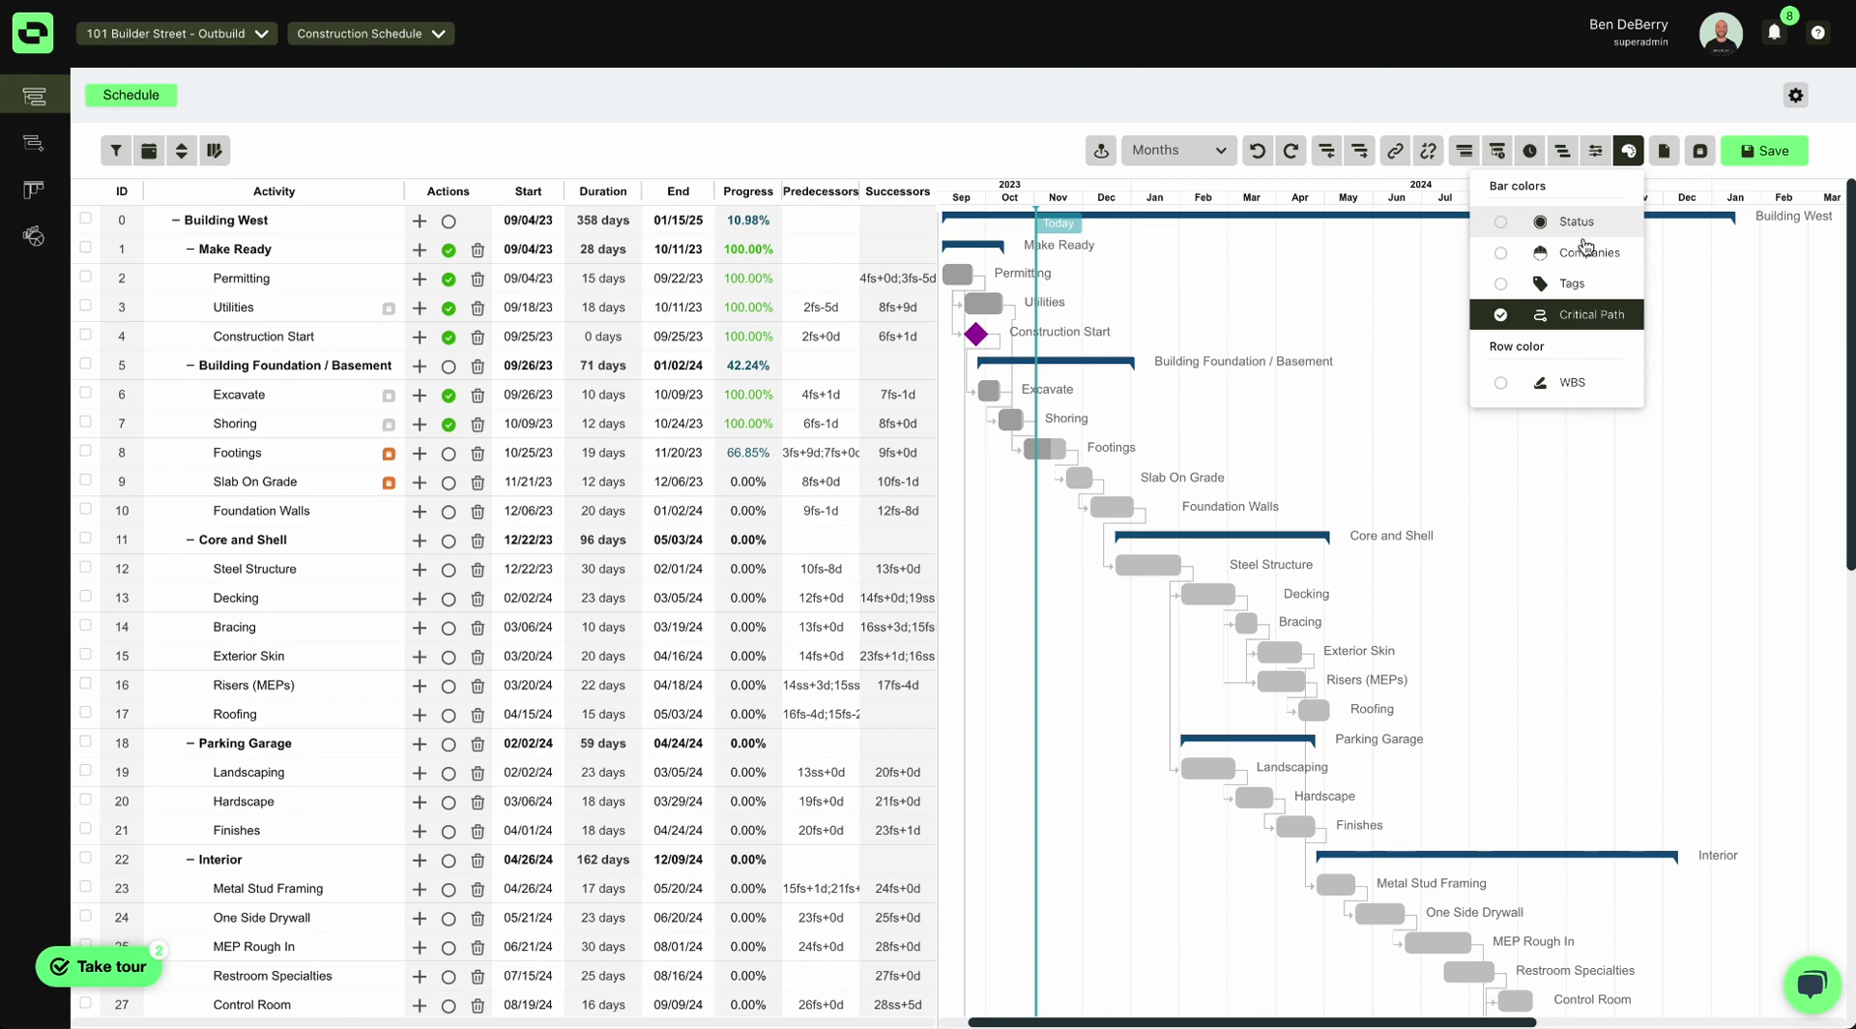
click(1574, 221)
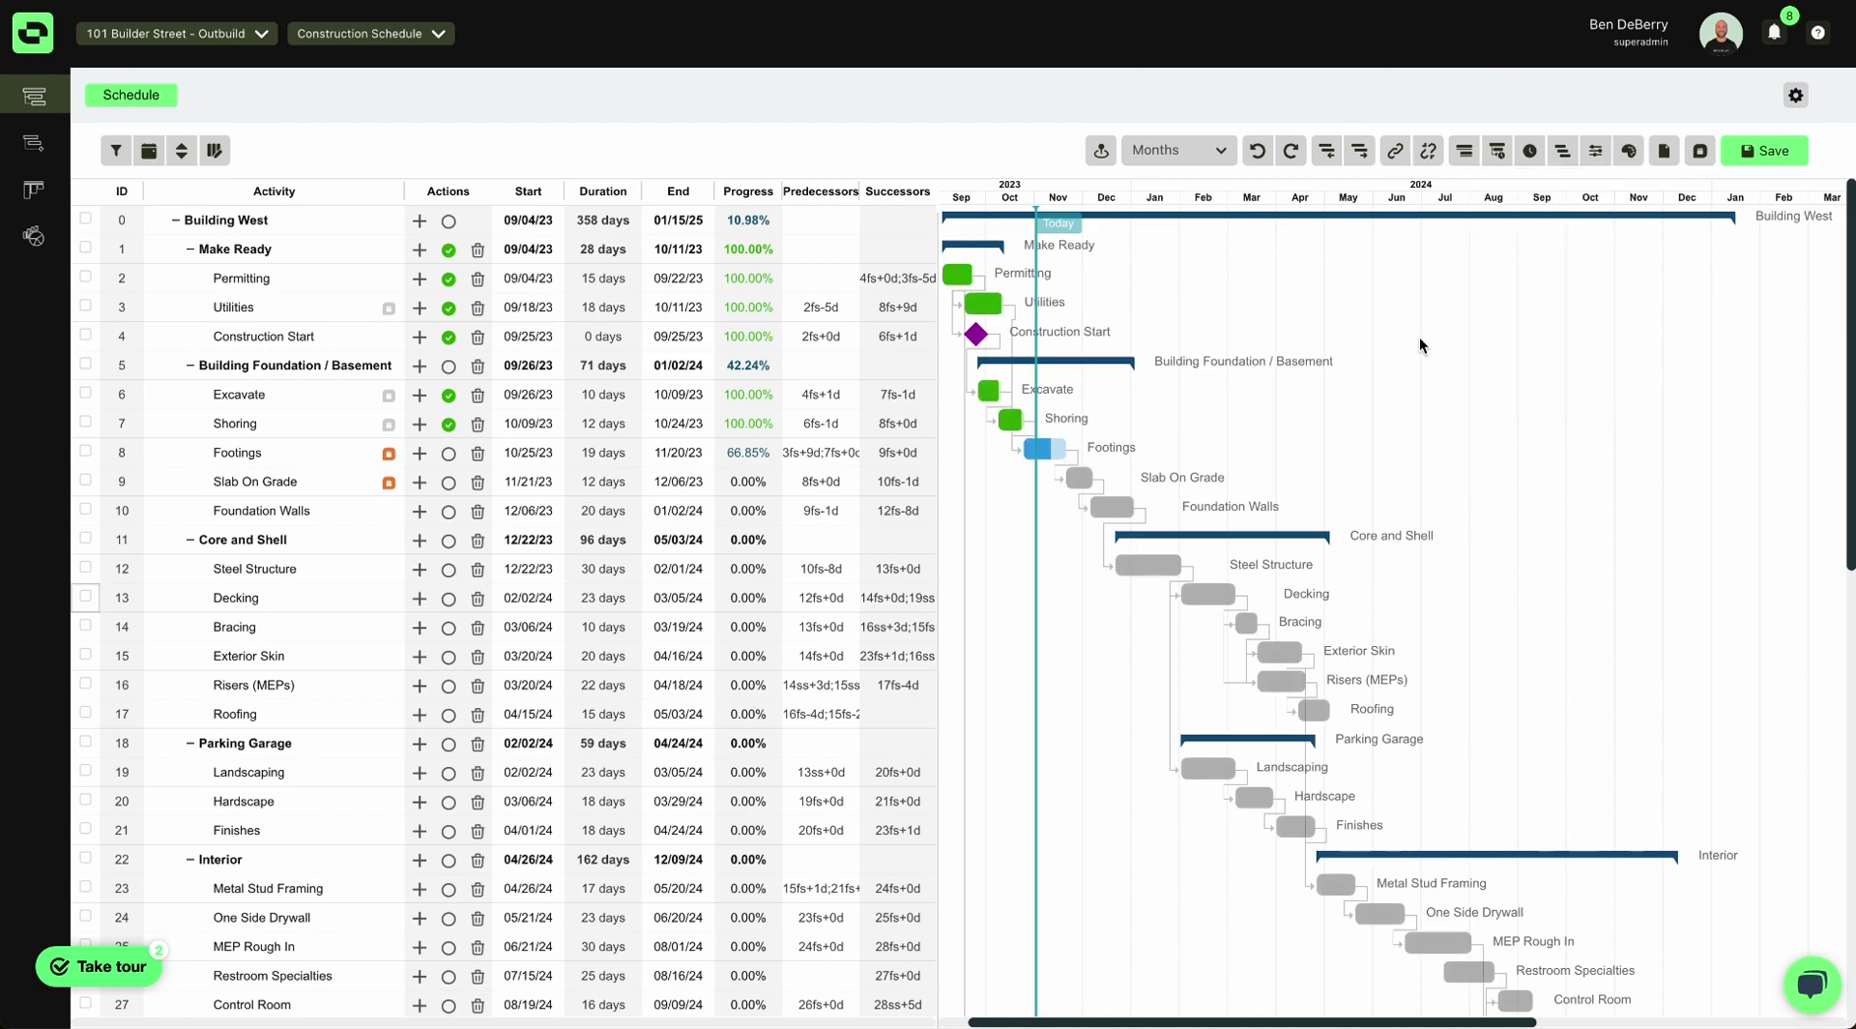